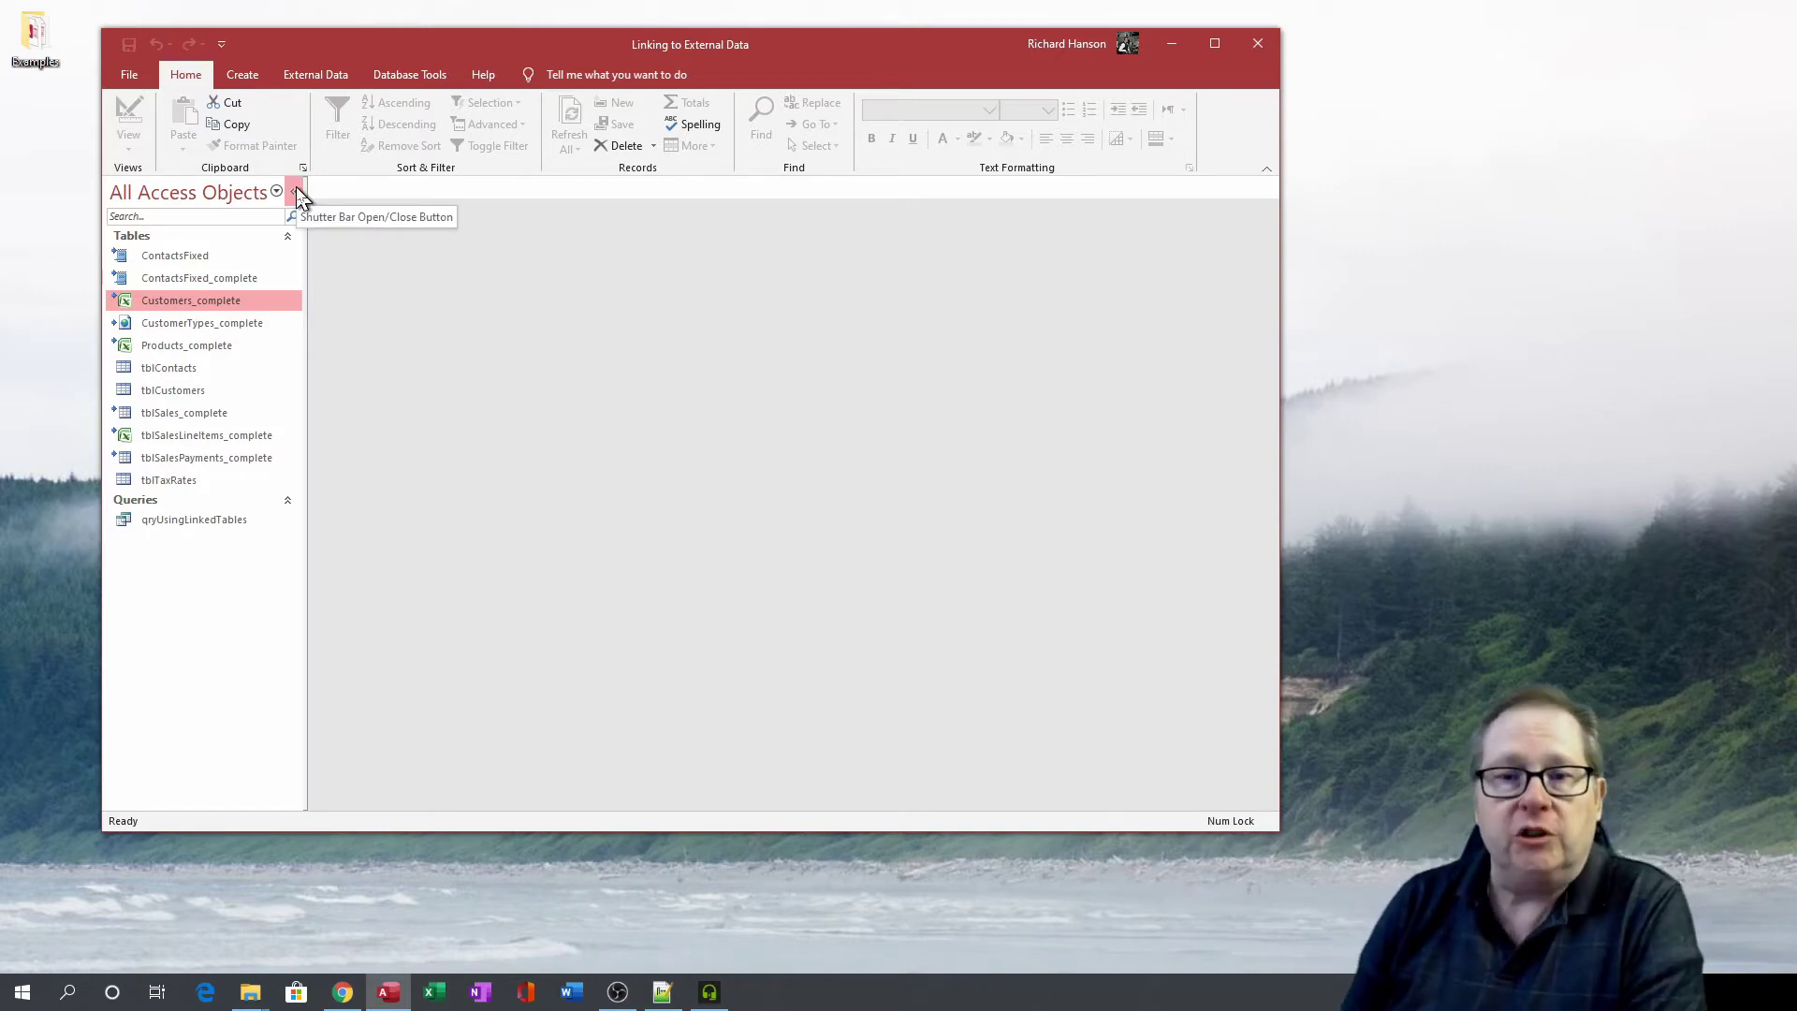
- Open the Linked Table Manager from the ContactsFixed table's shortcut menu
left_click(309, 77)
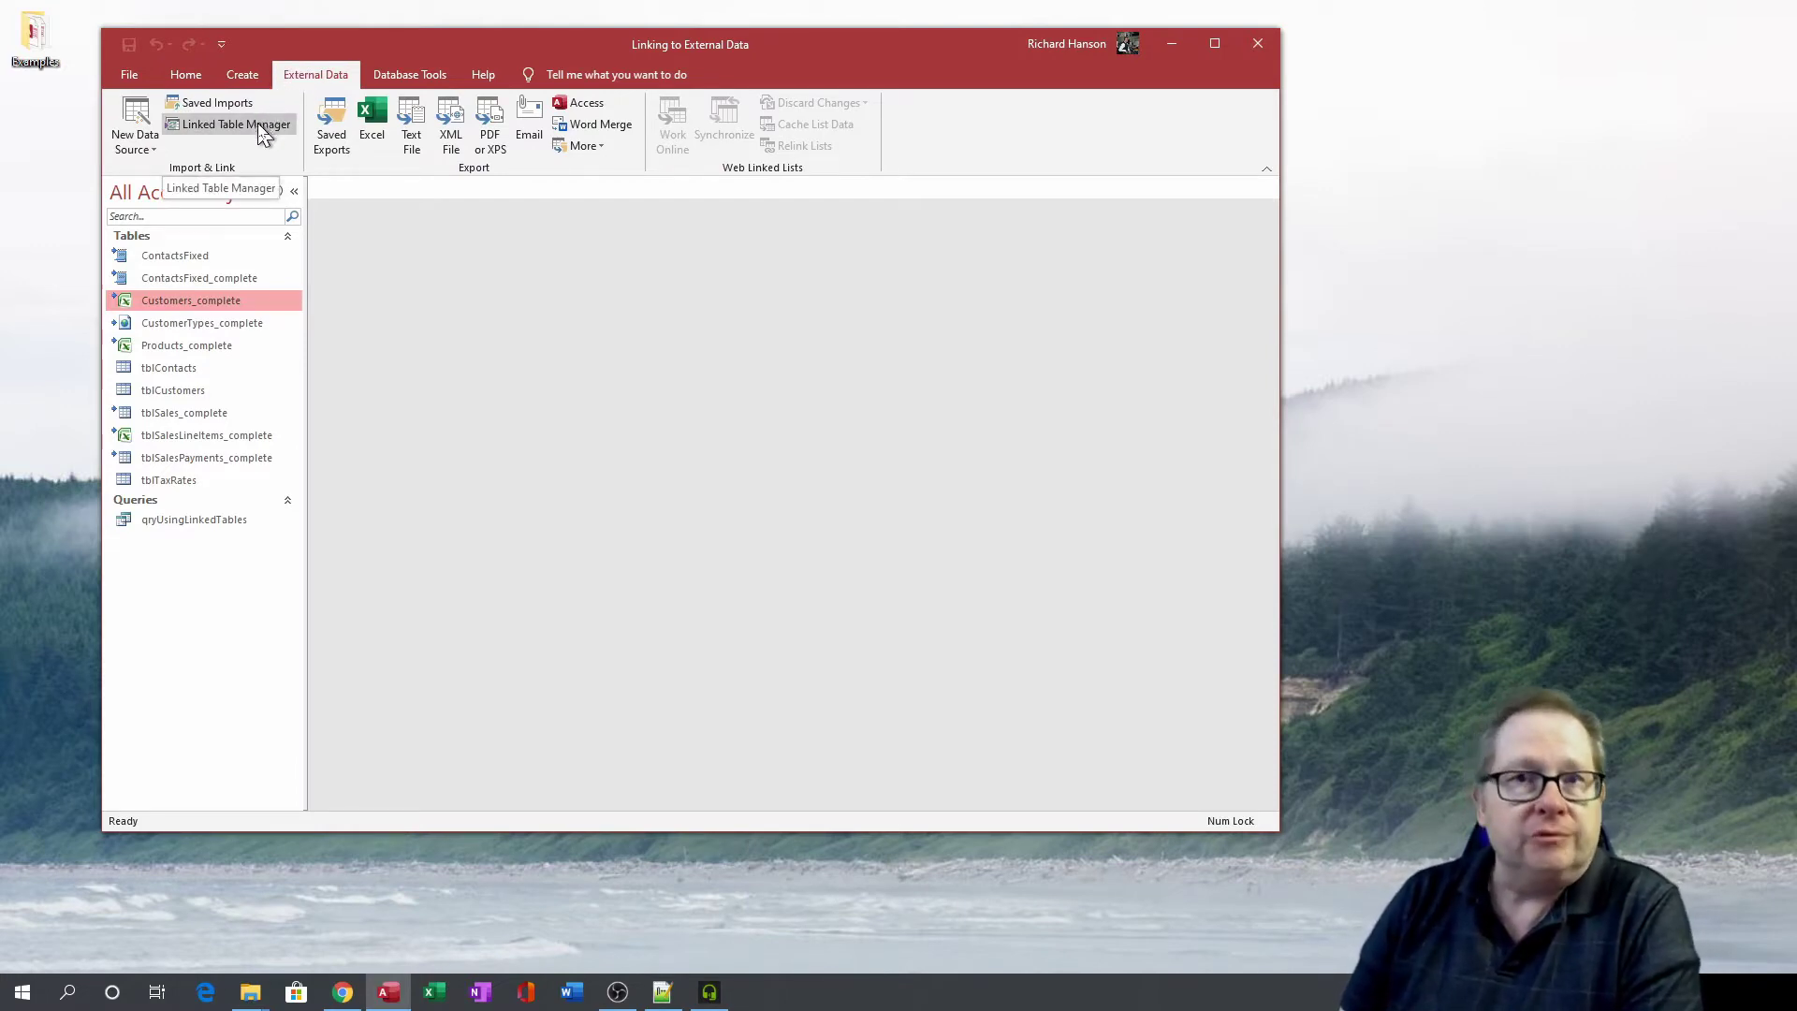
right_click(180, 266)
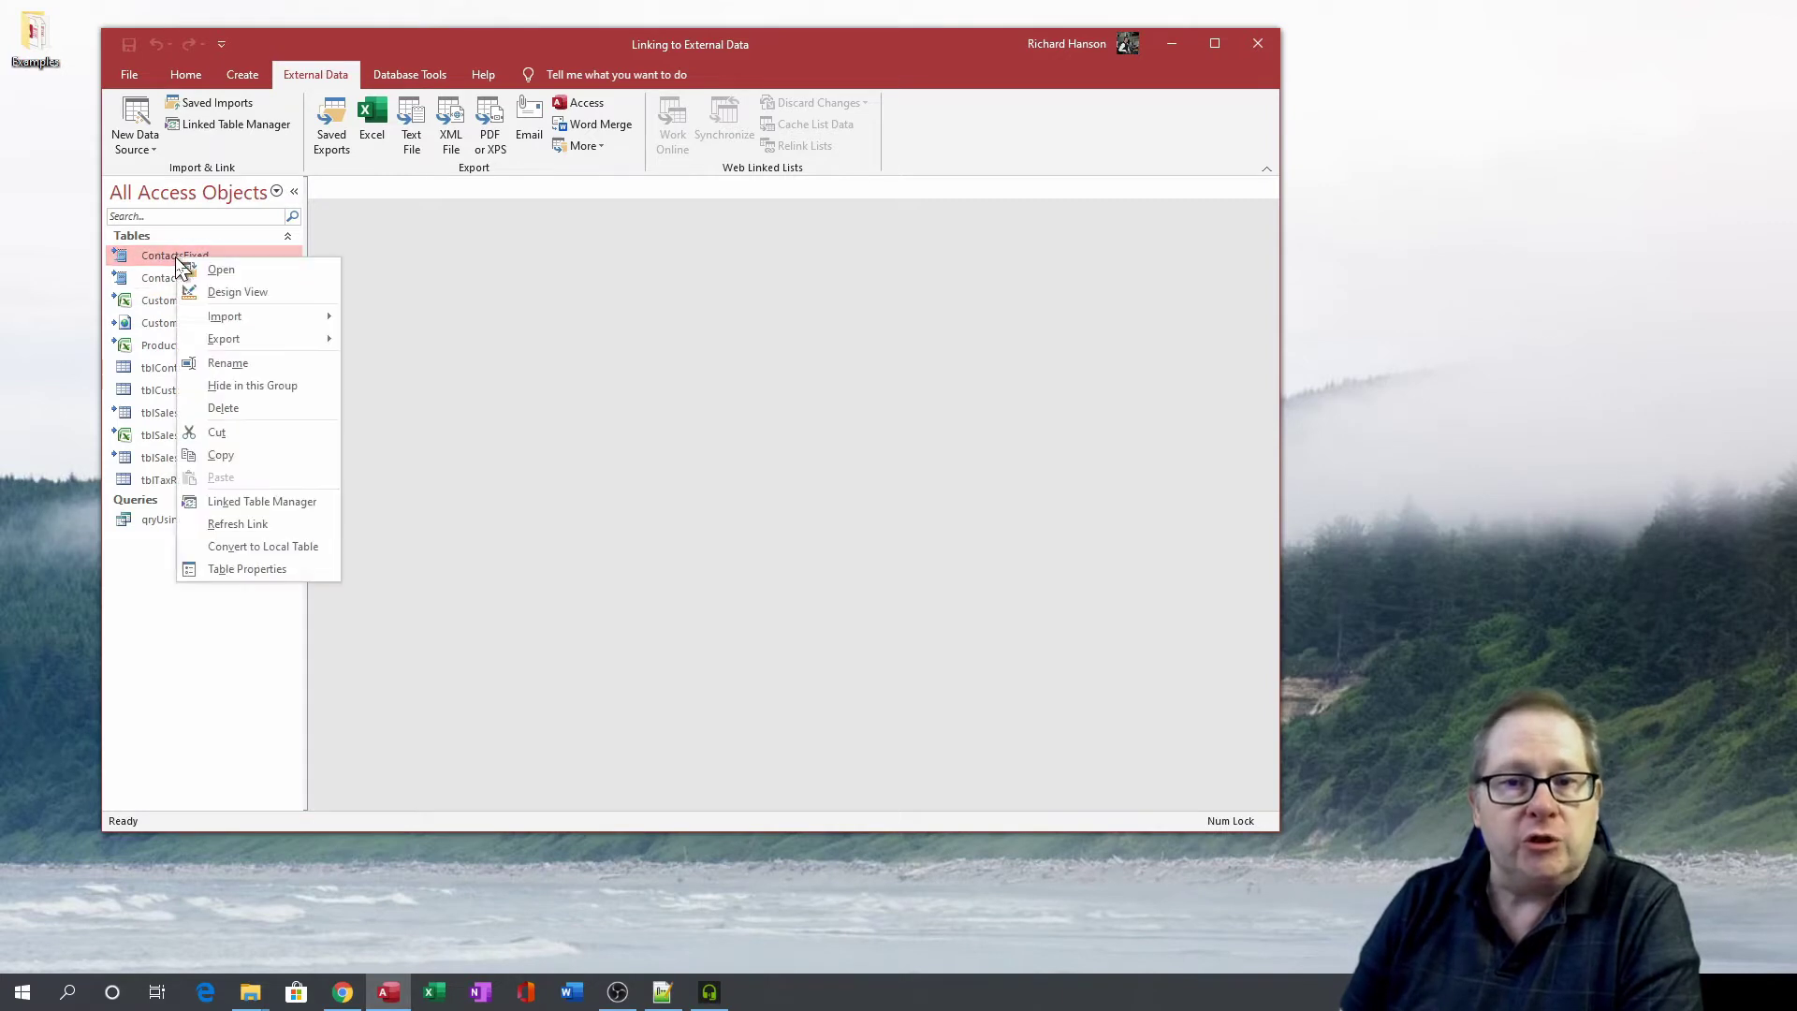
left_click(271, 503)
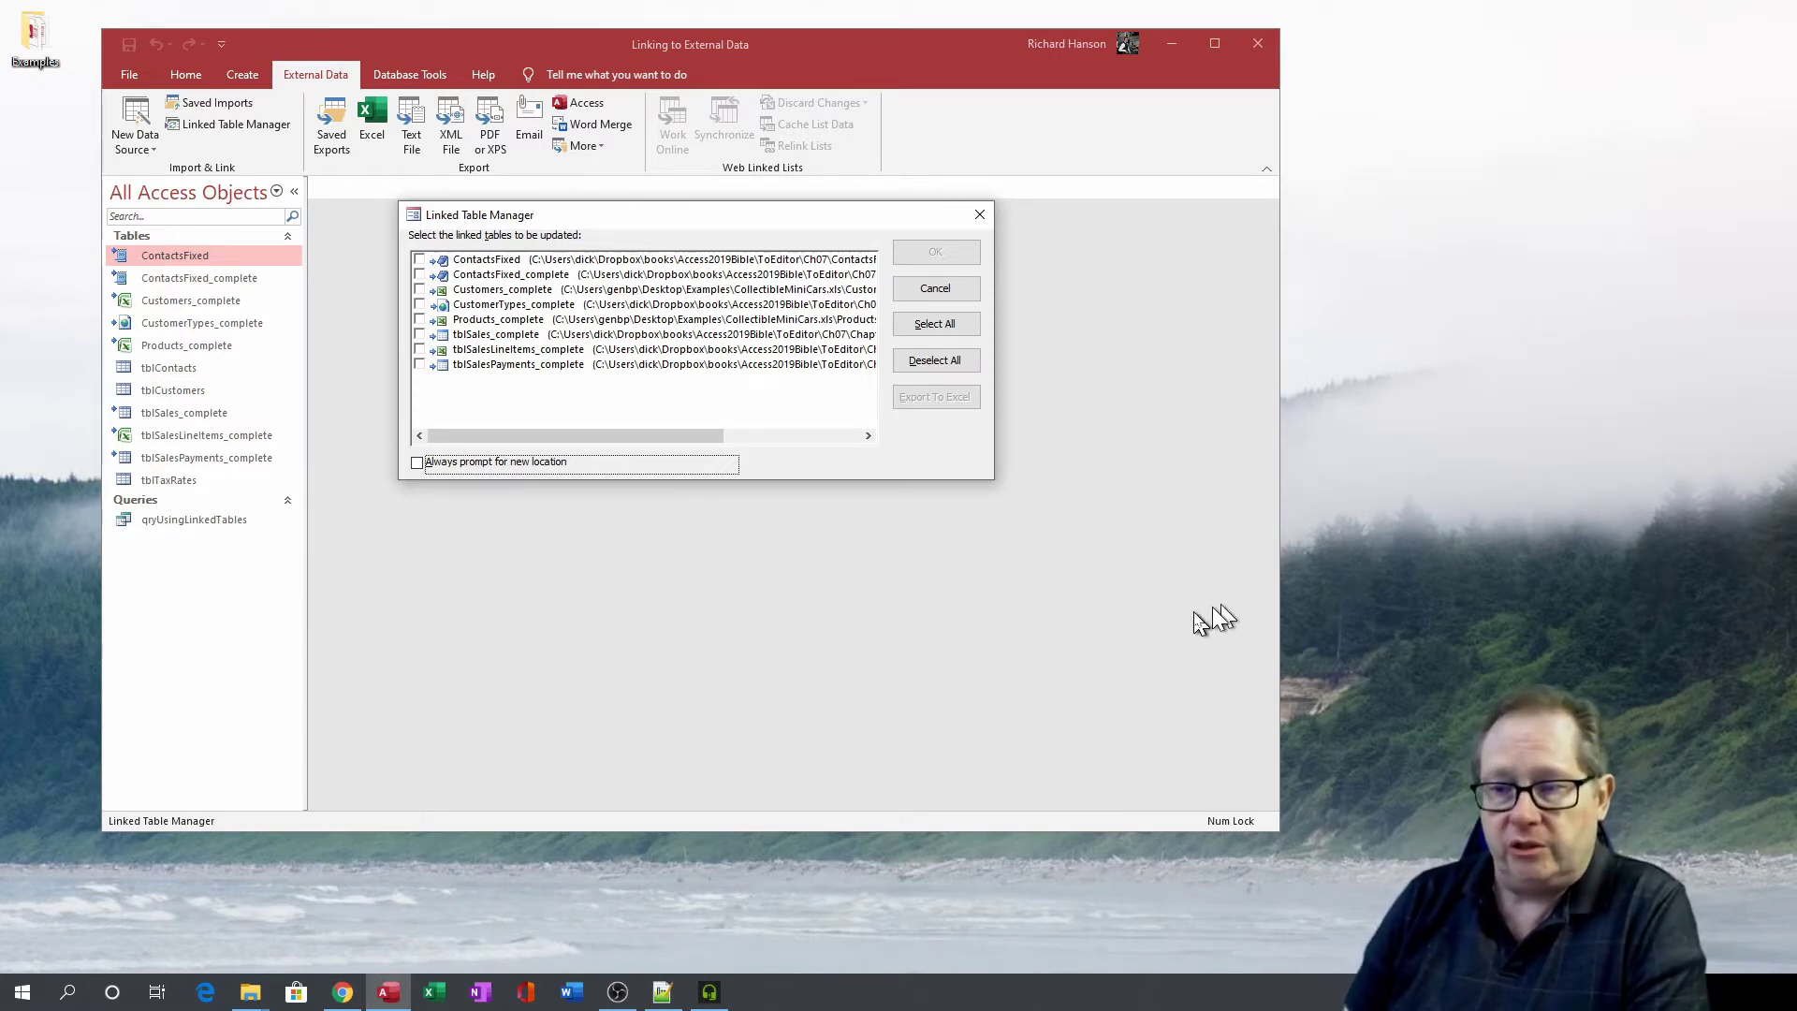
- Check all linked tables and enable 'Always prompt for new location', briefly viewing the Examples folder
left_click(931, 326)
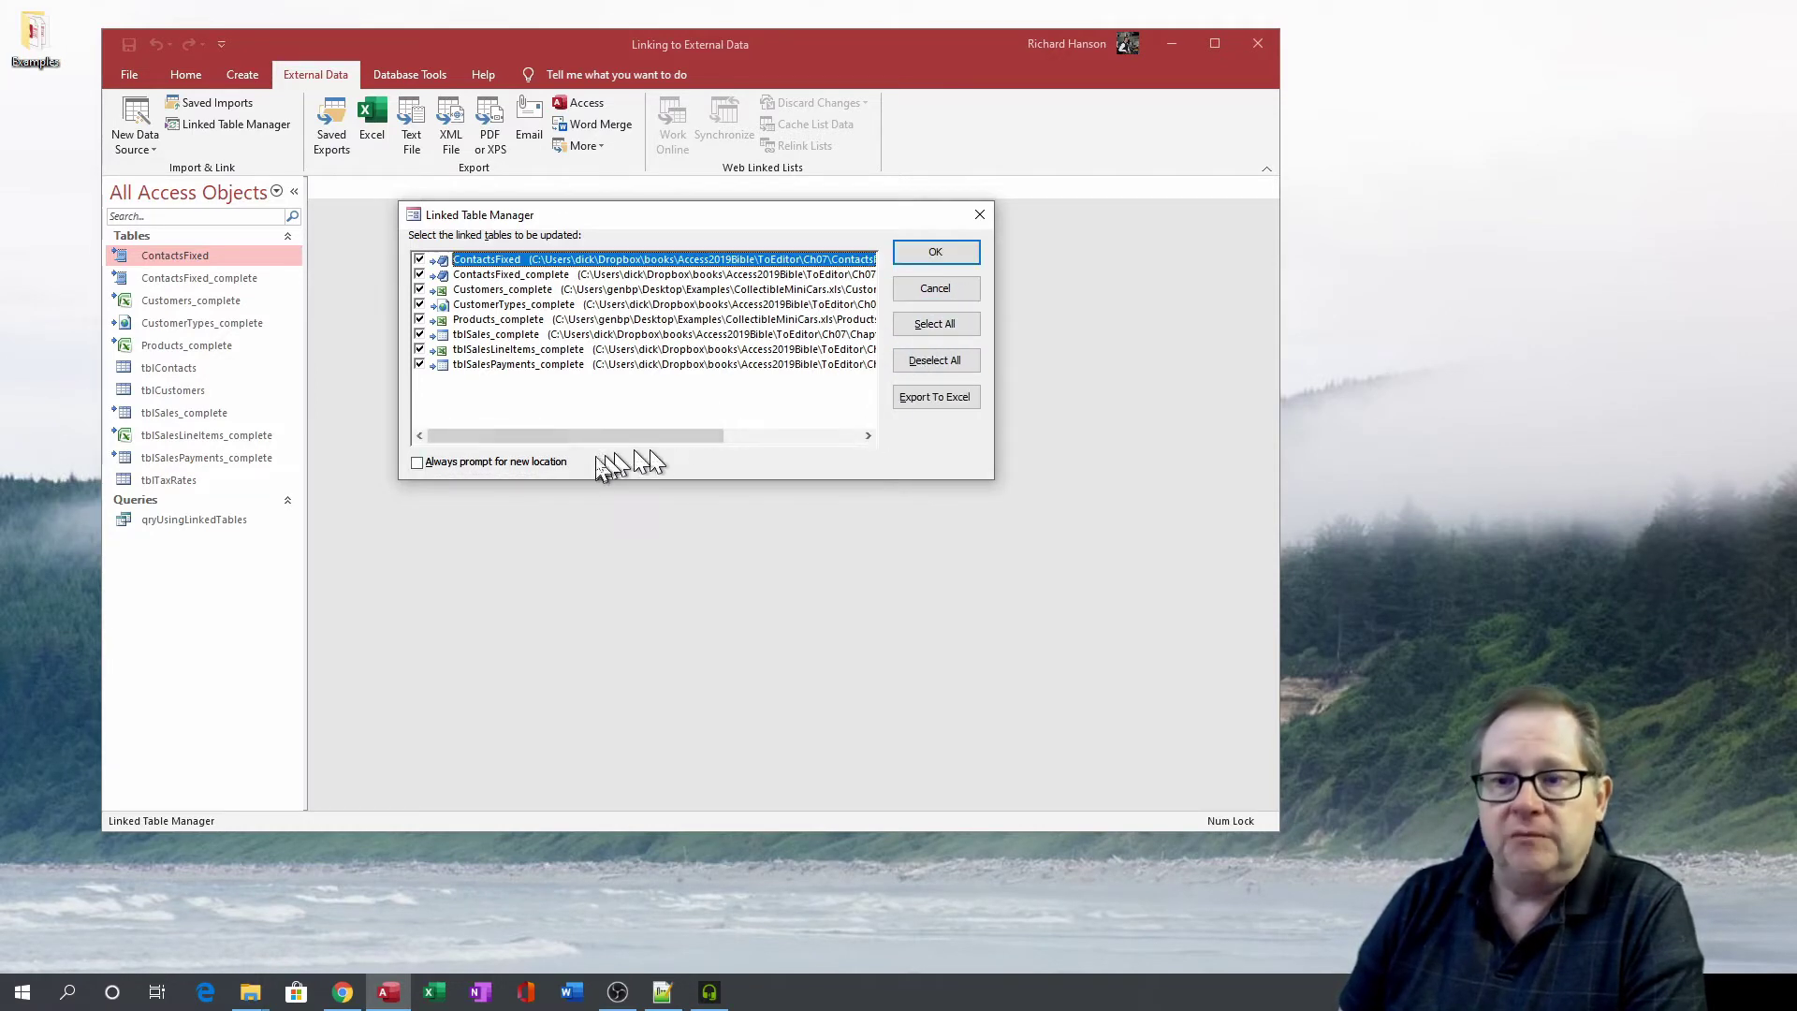
left_click_drag(604, 435, 738, 440)
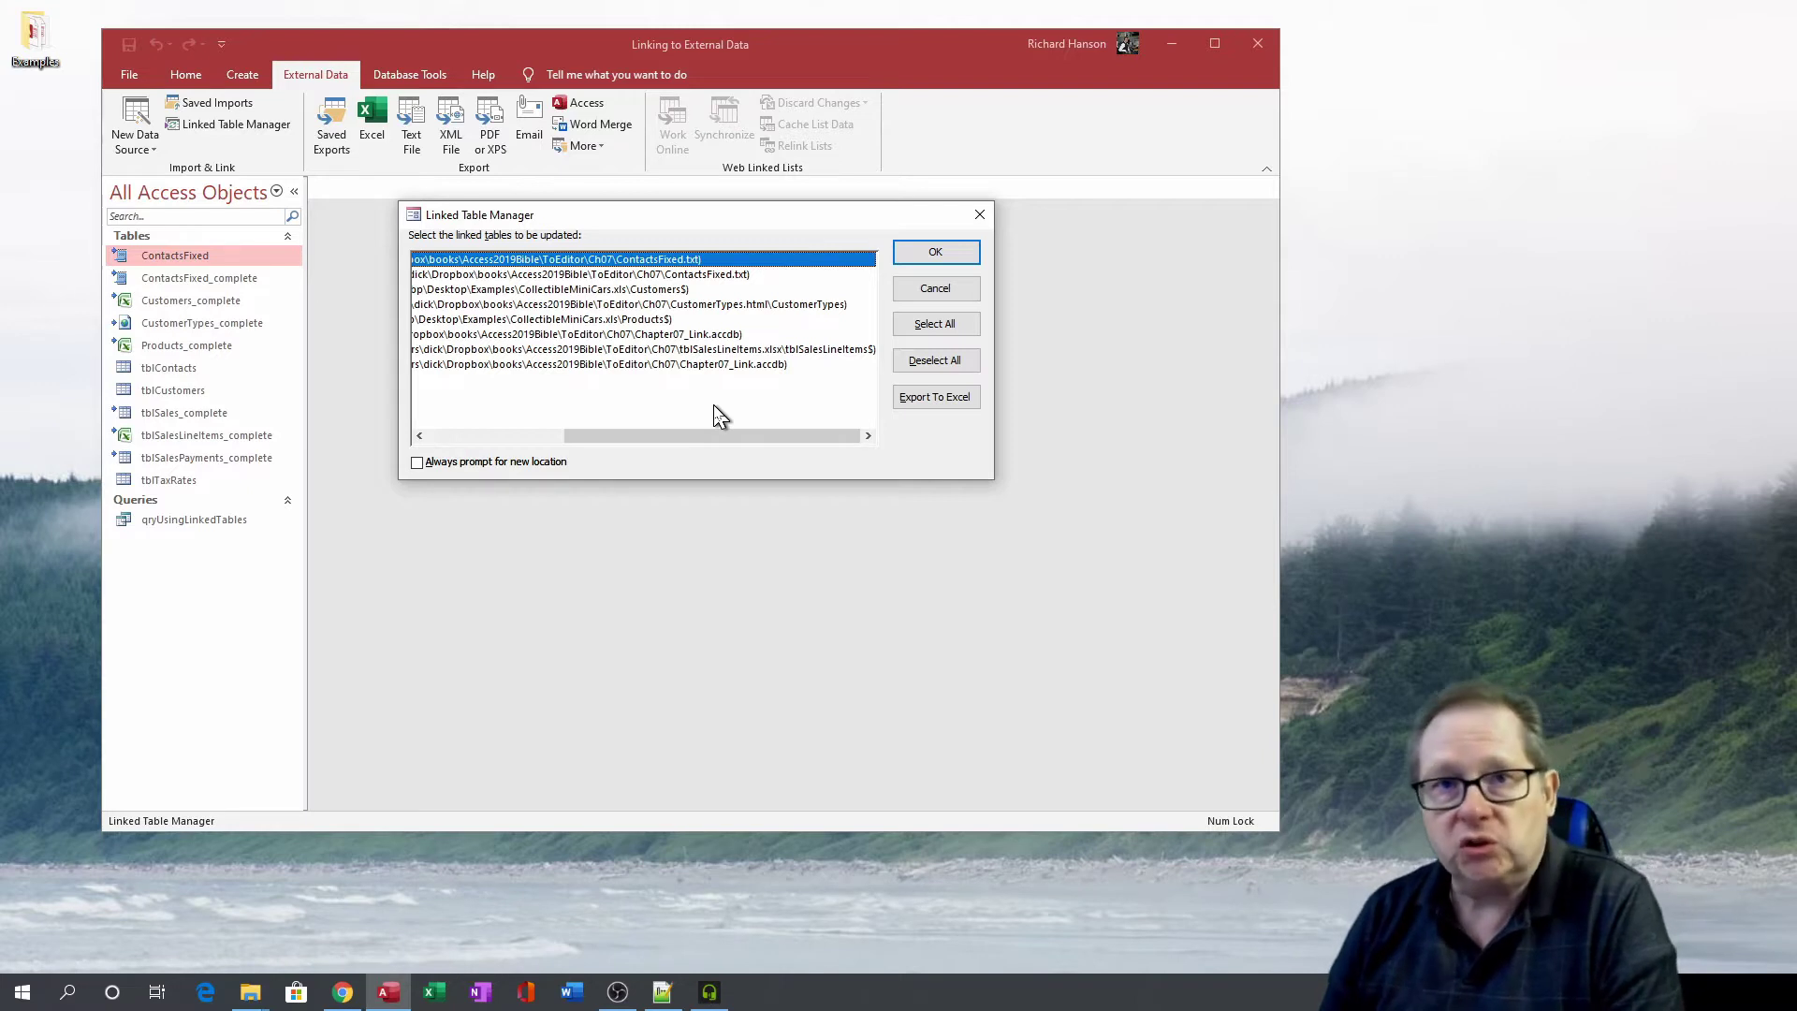
left_click(417, 462)
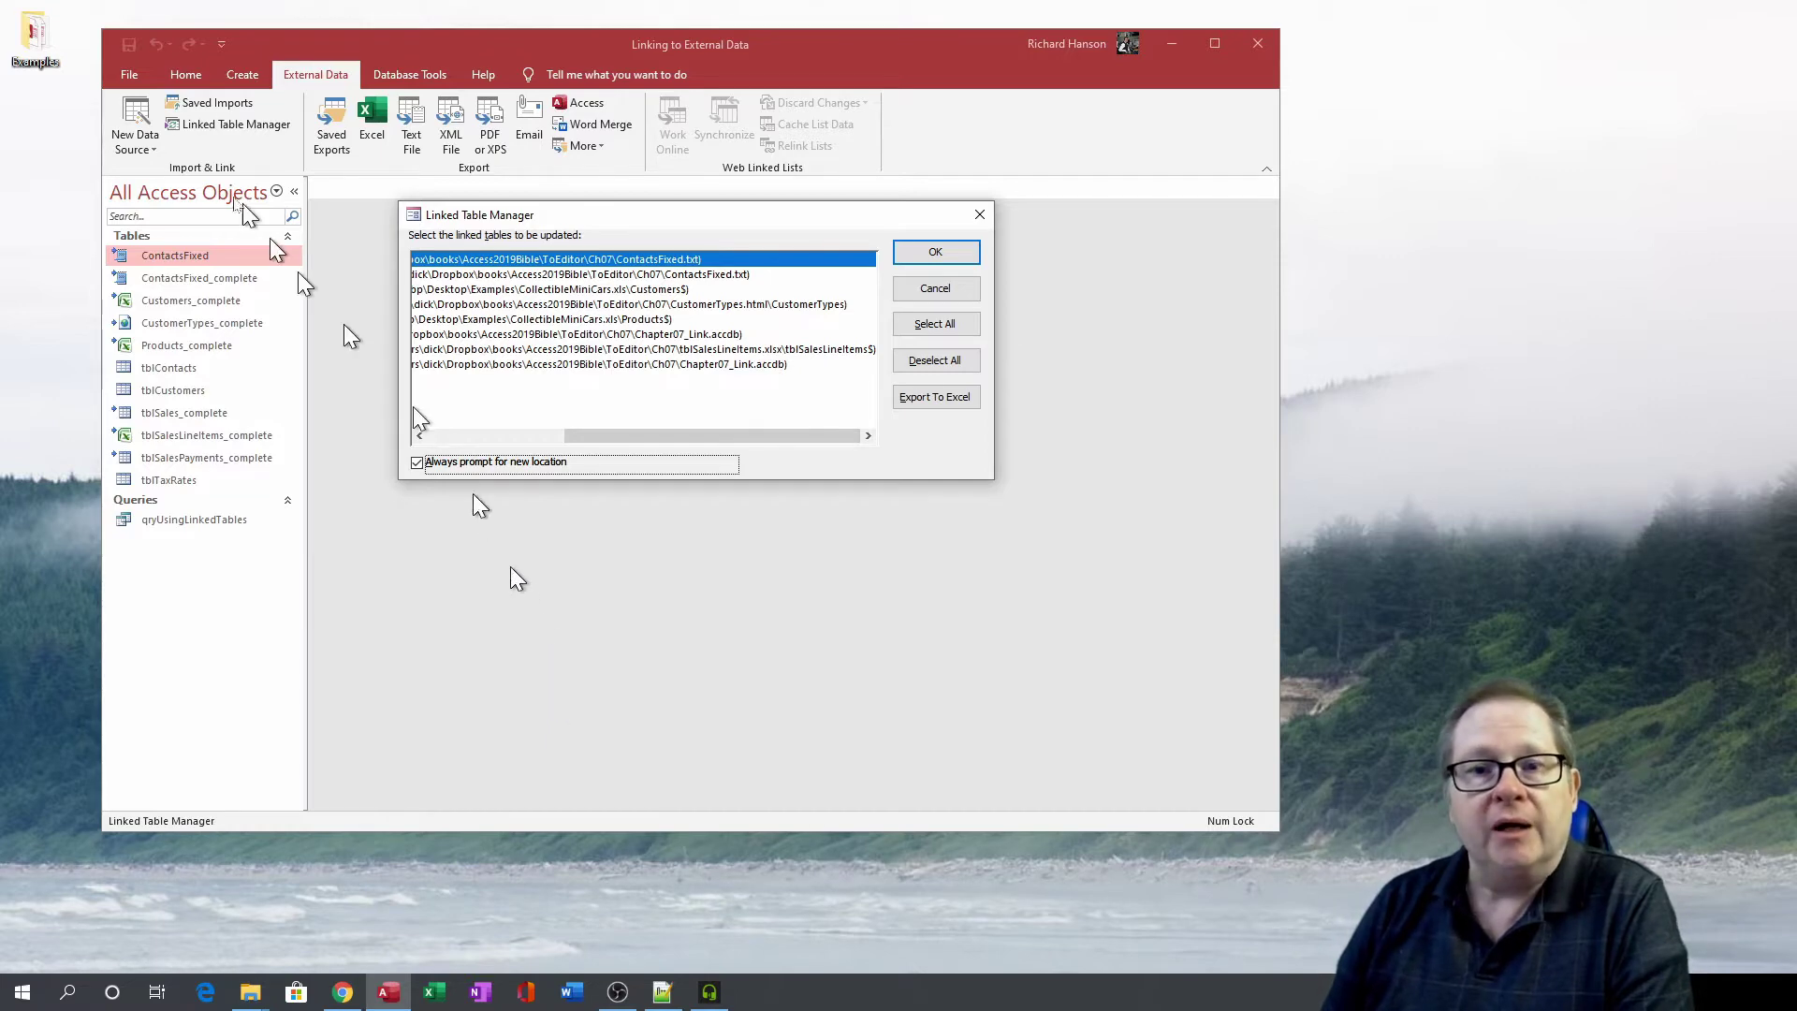
double_click(32, 36)
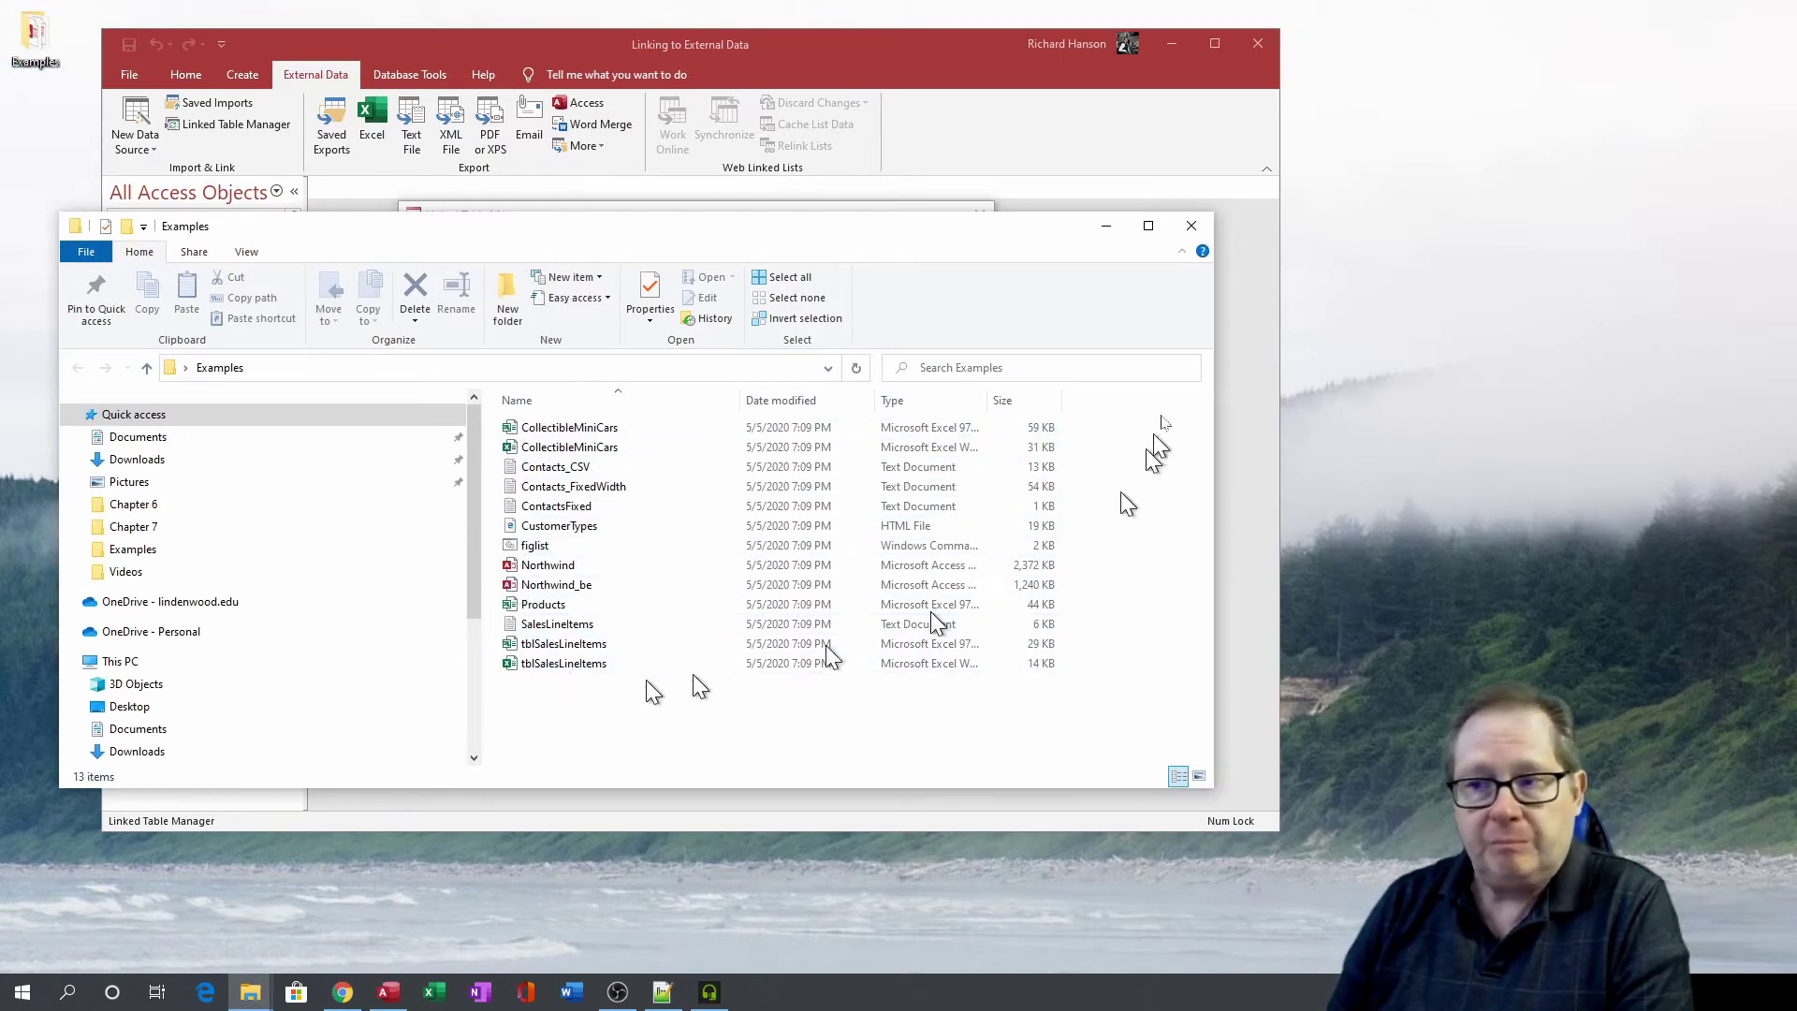
left_click(1201, 231)
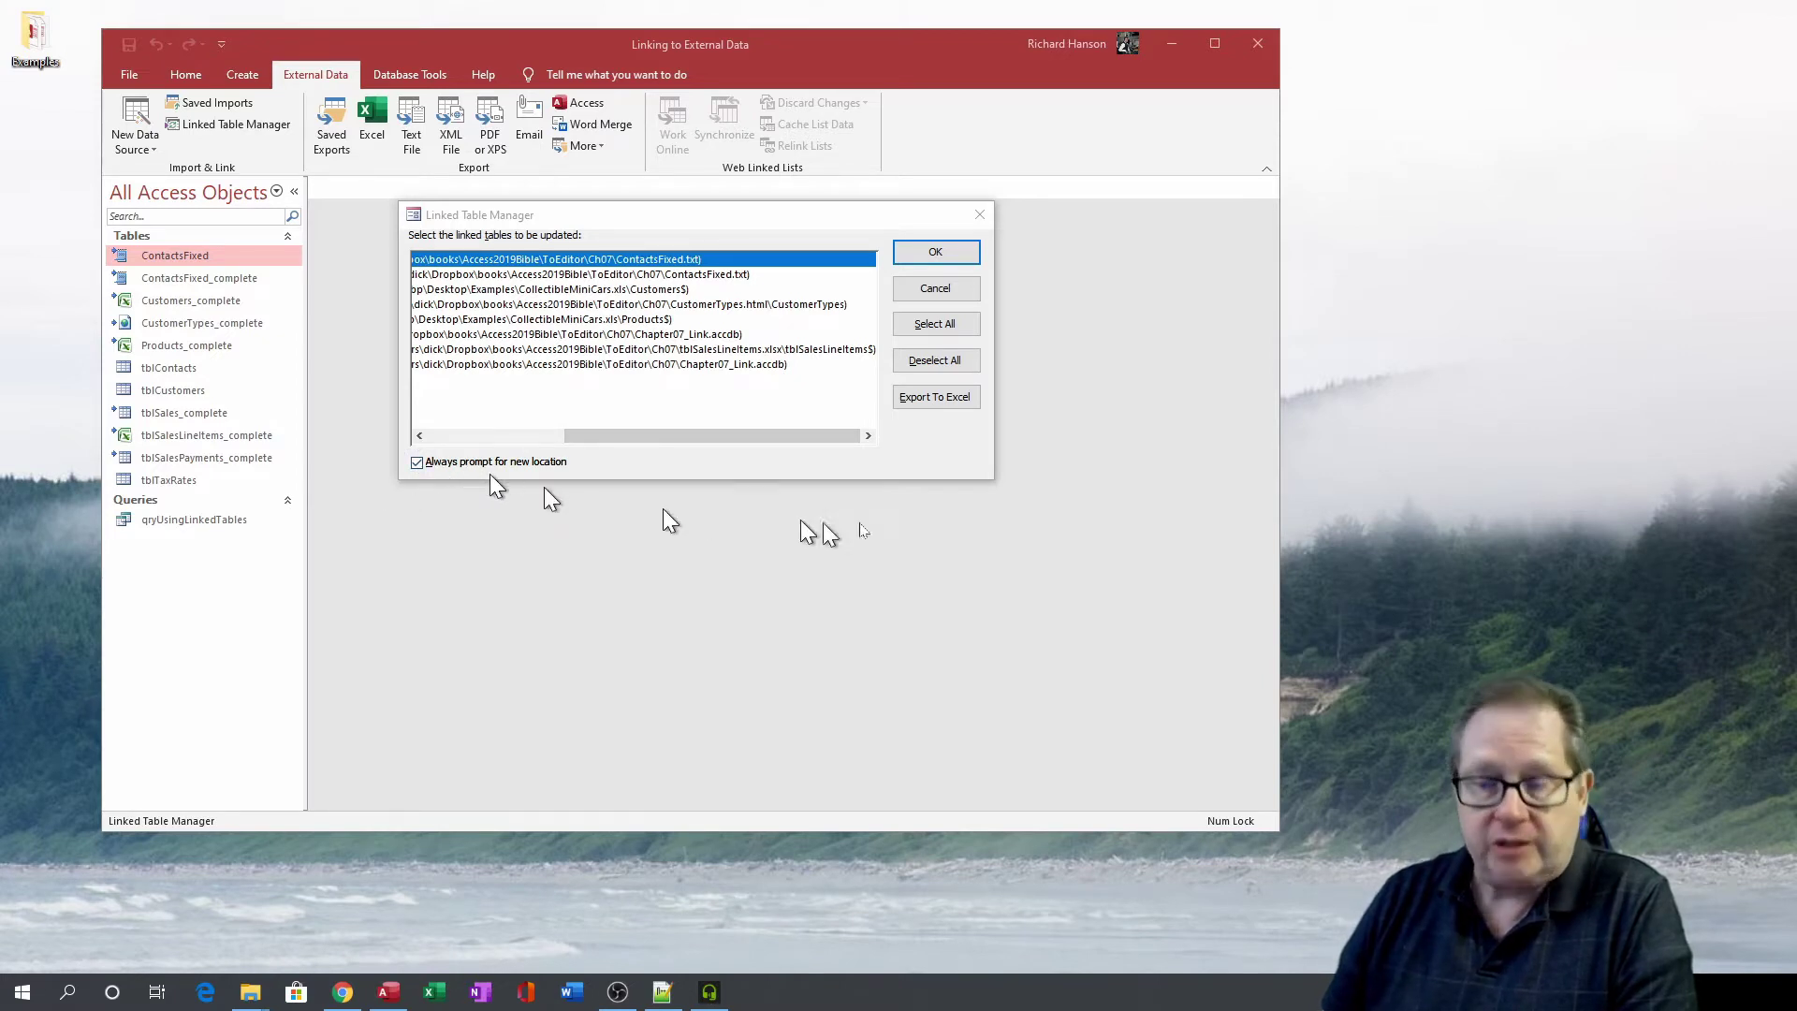
- Start relinking and choose ContactsFixed from Desktop\Examples as the first table's new source
left_click(936, 253)
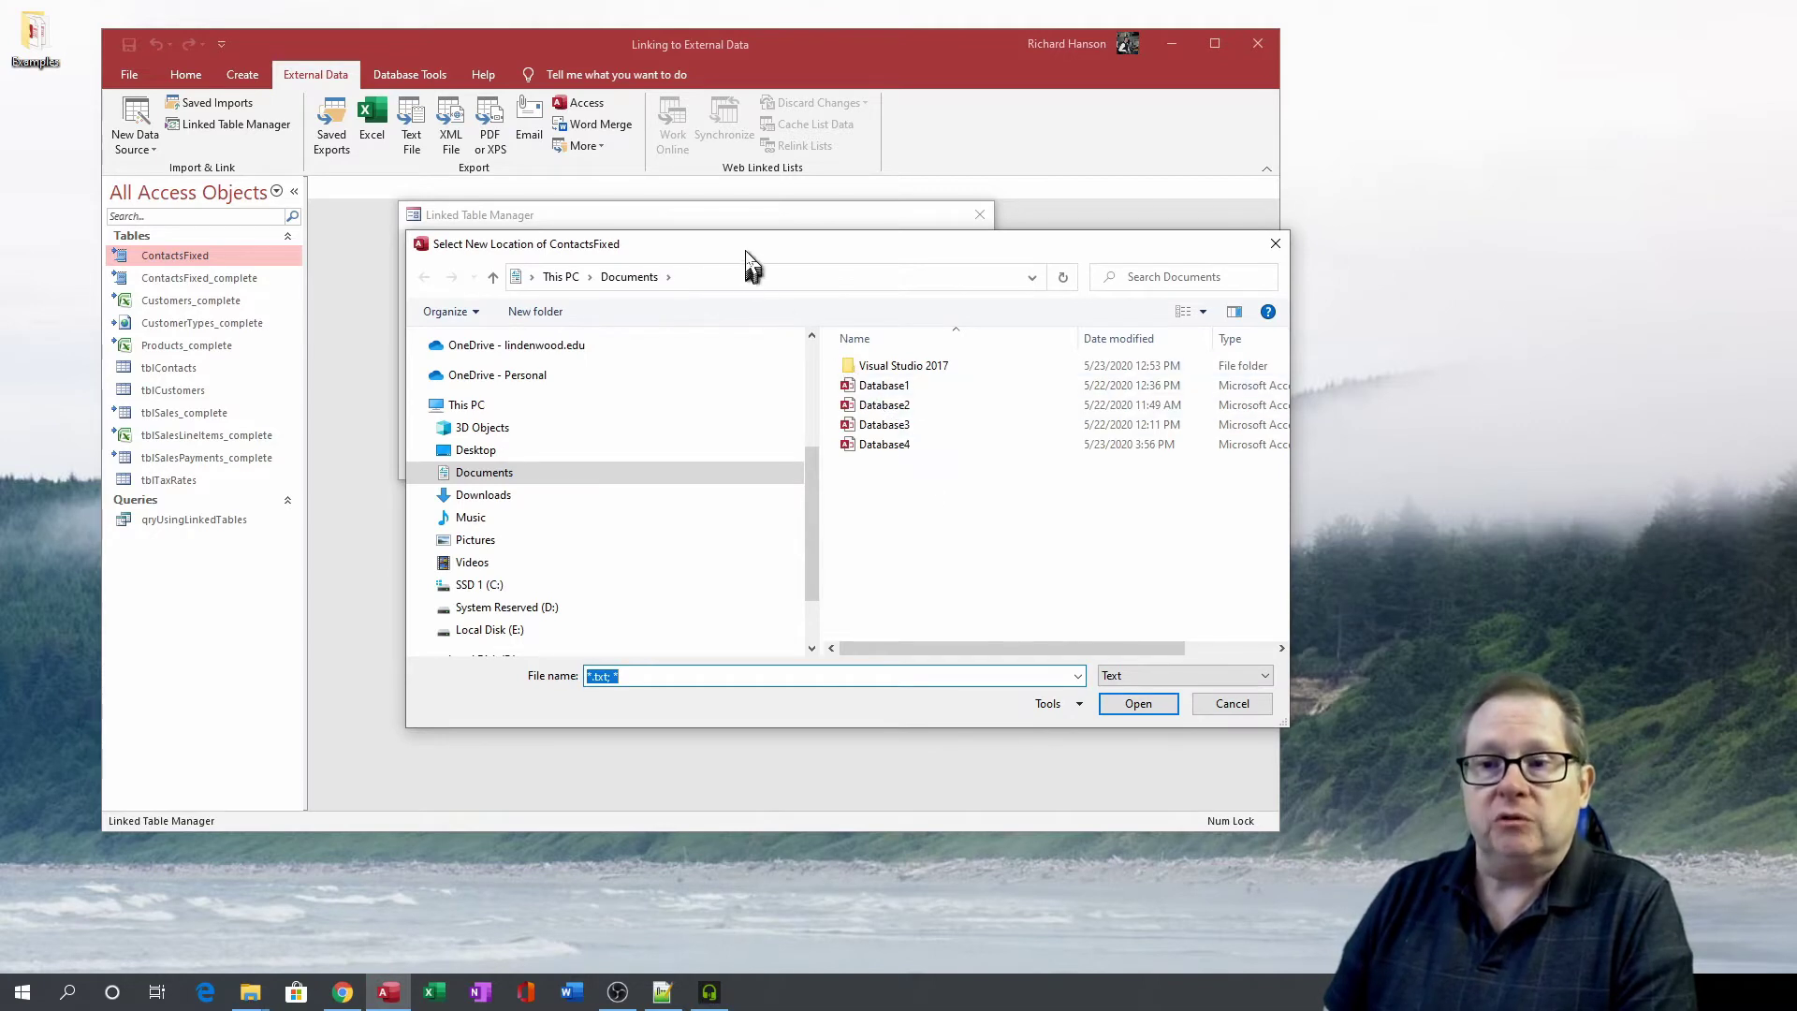
left_click_drag(748, 255, 723, 316)
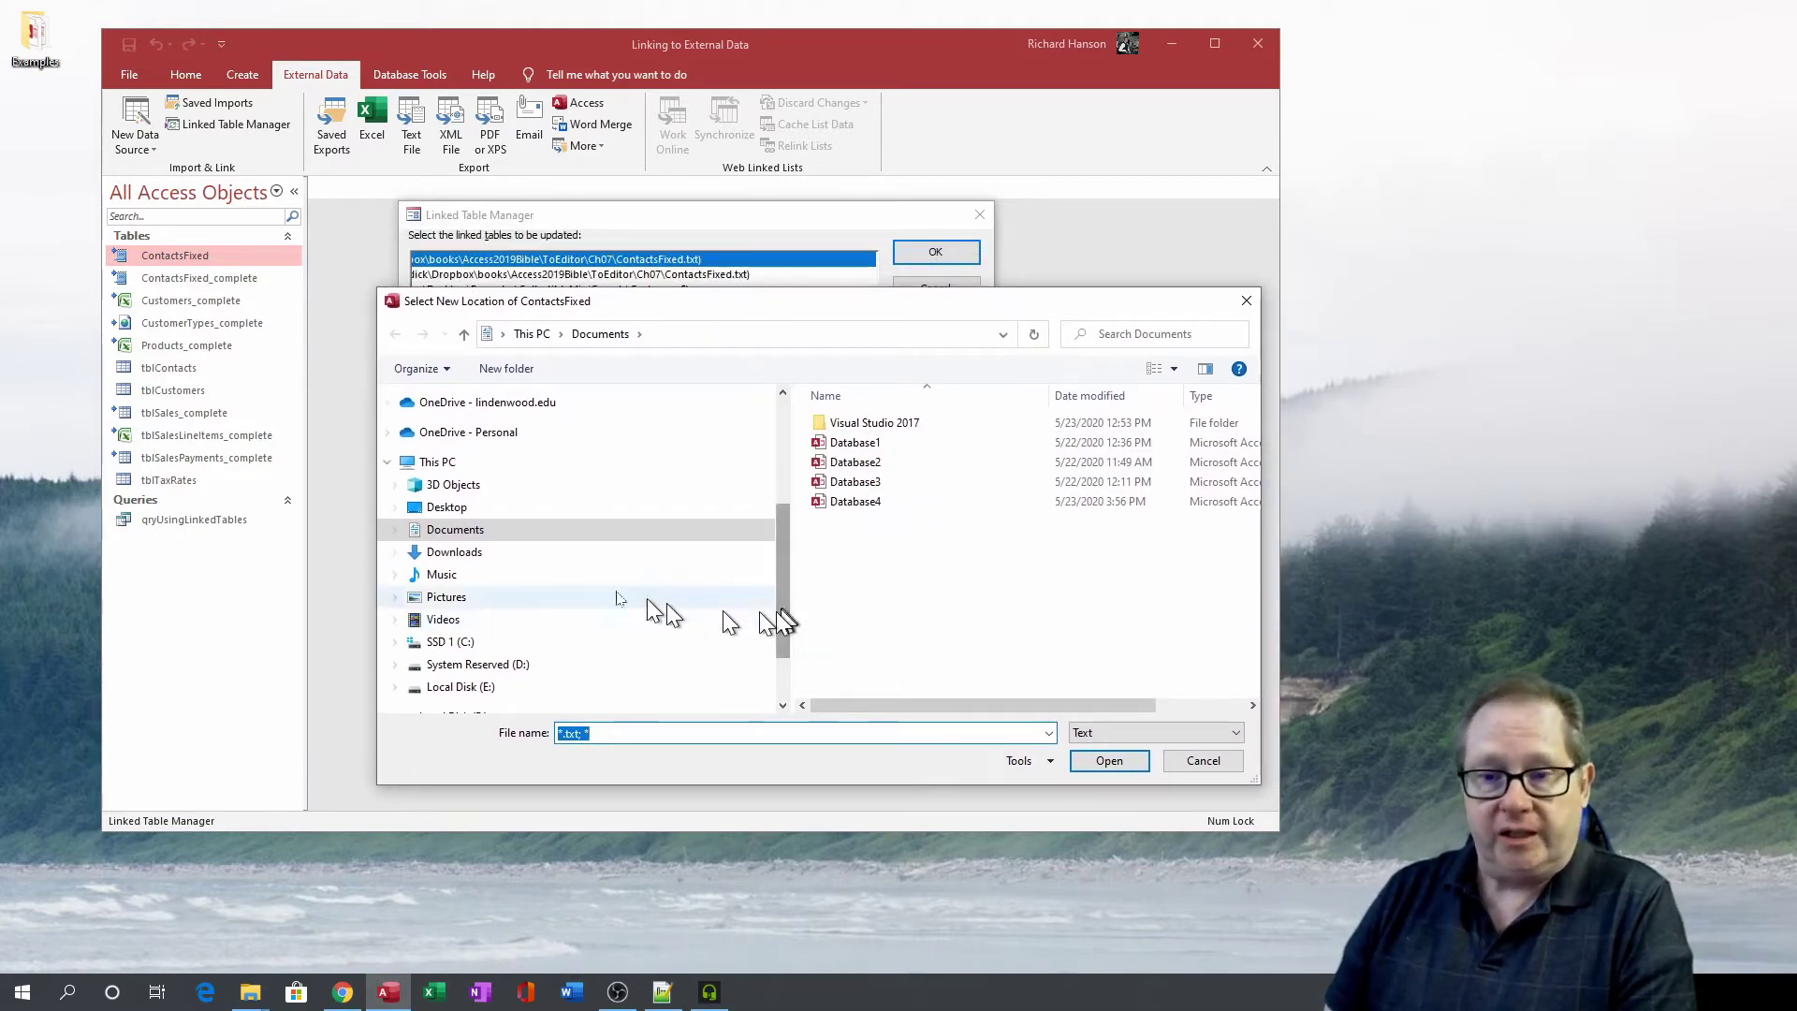
left_click(449, 508)
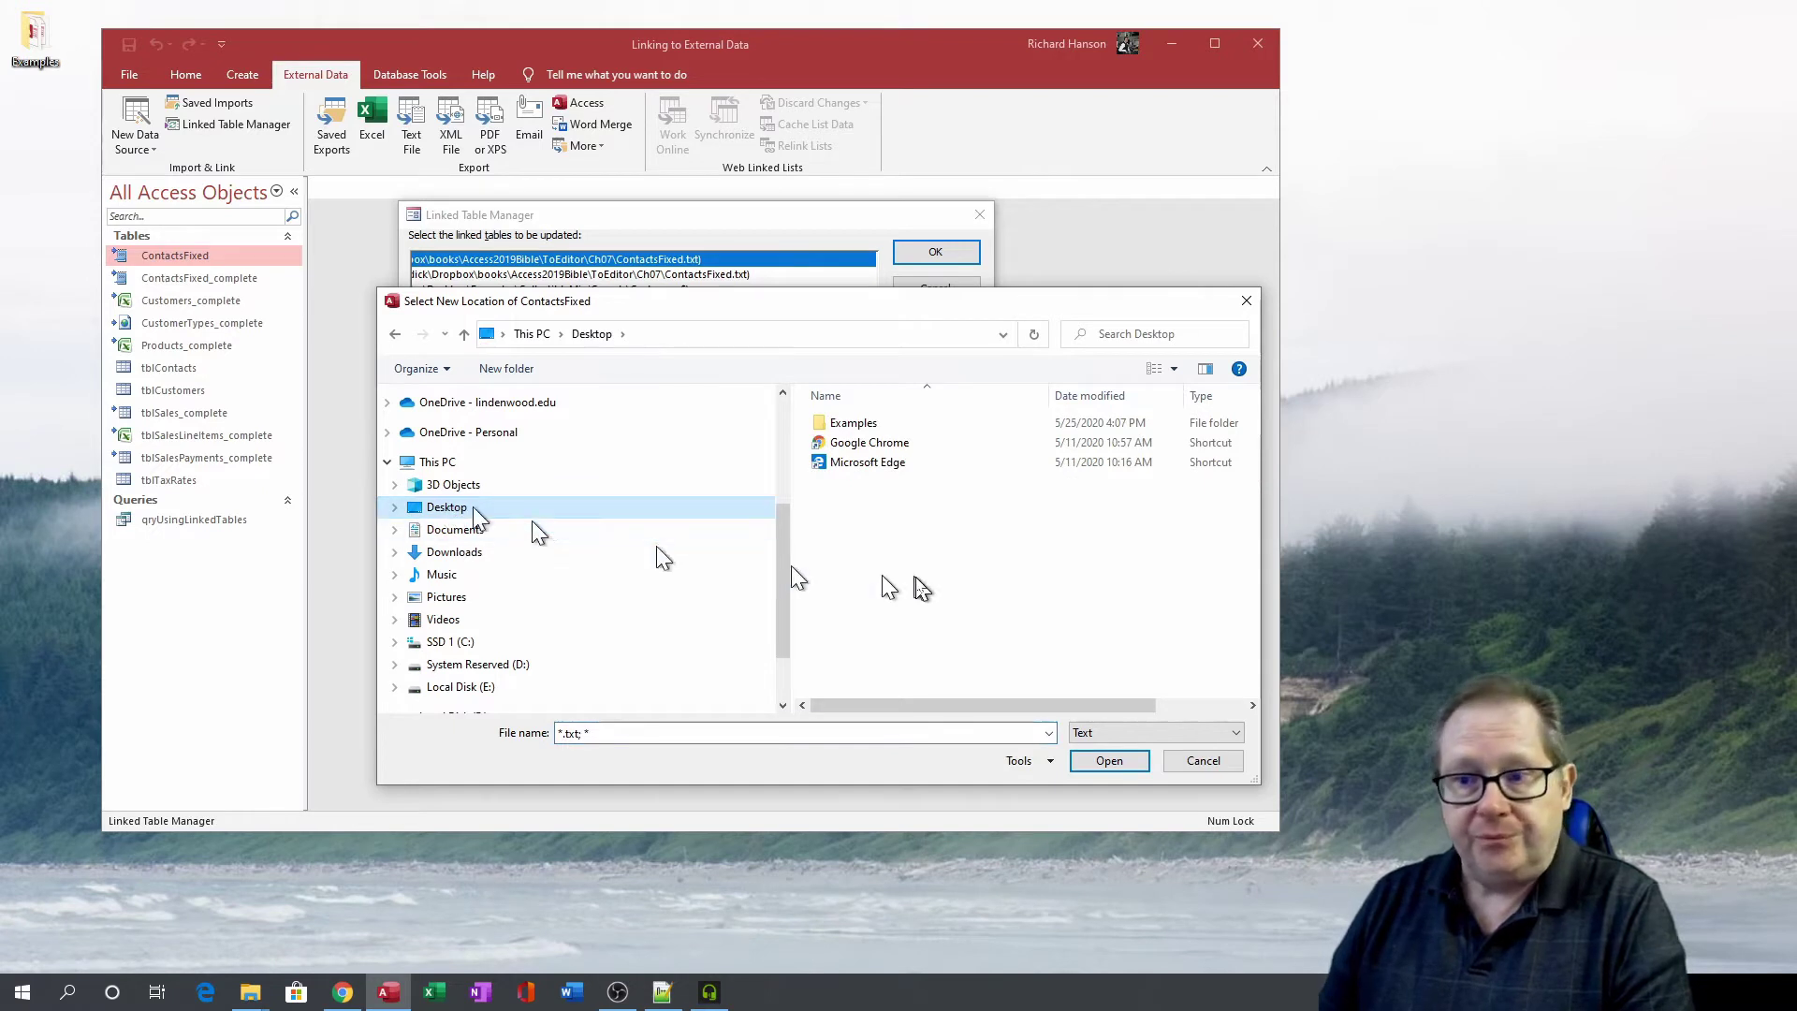
double_click(870, 427)
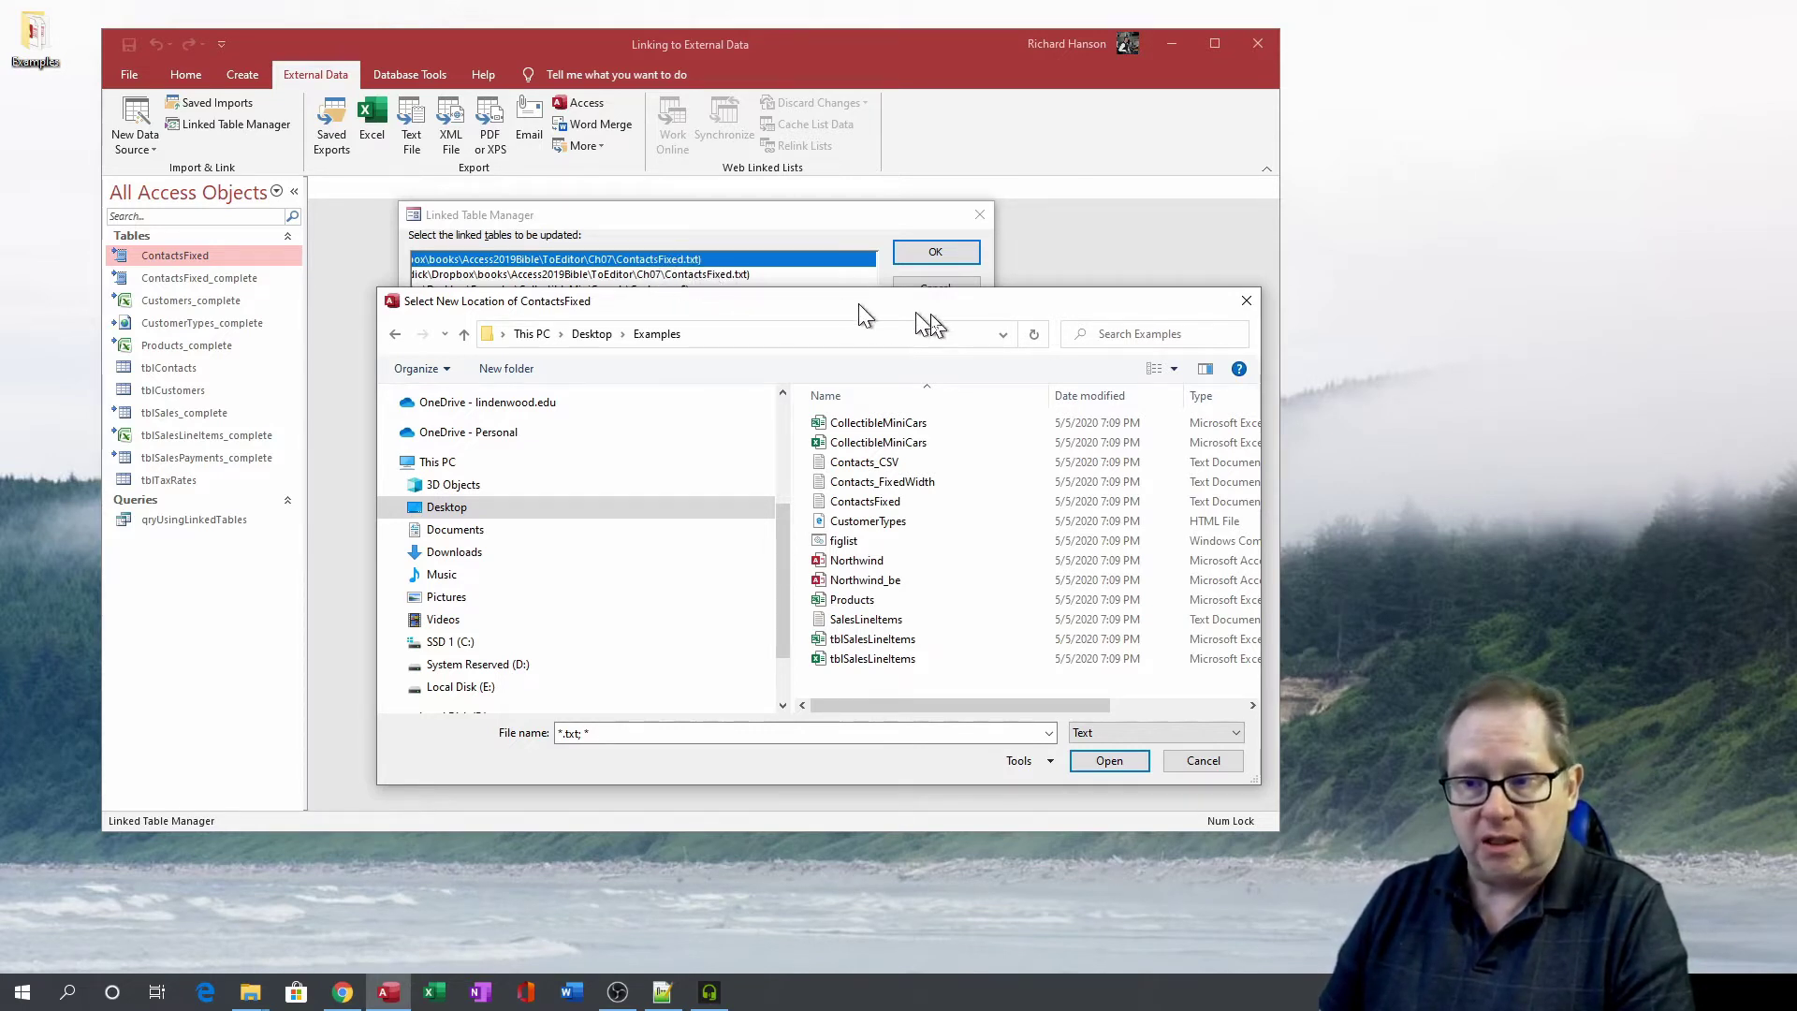
left_click(856, 503)
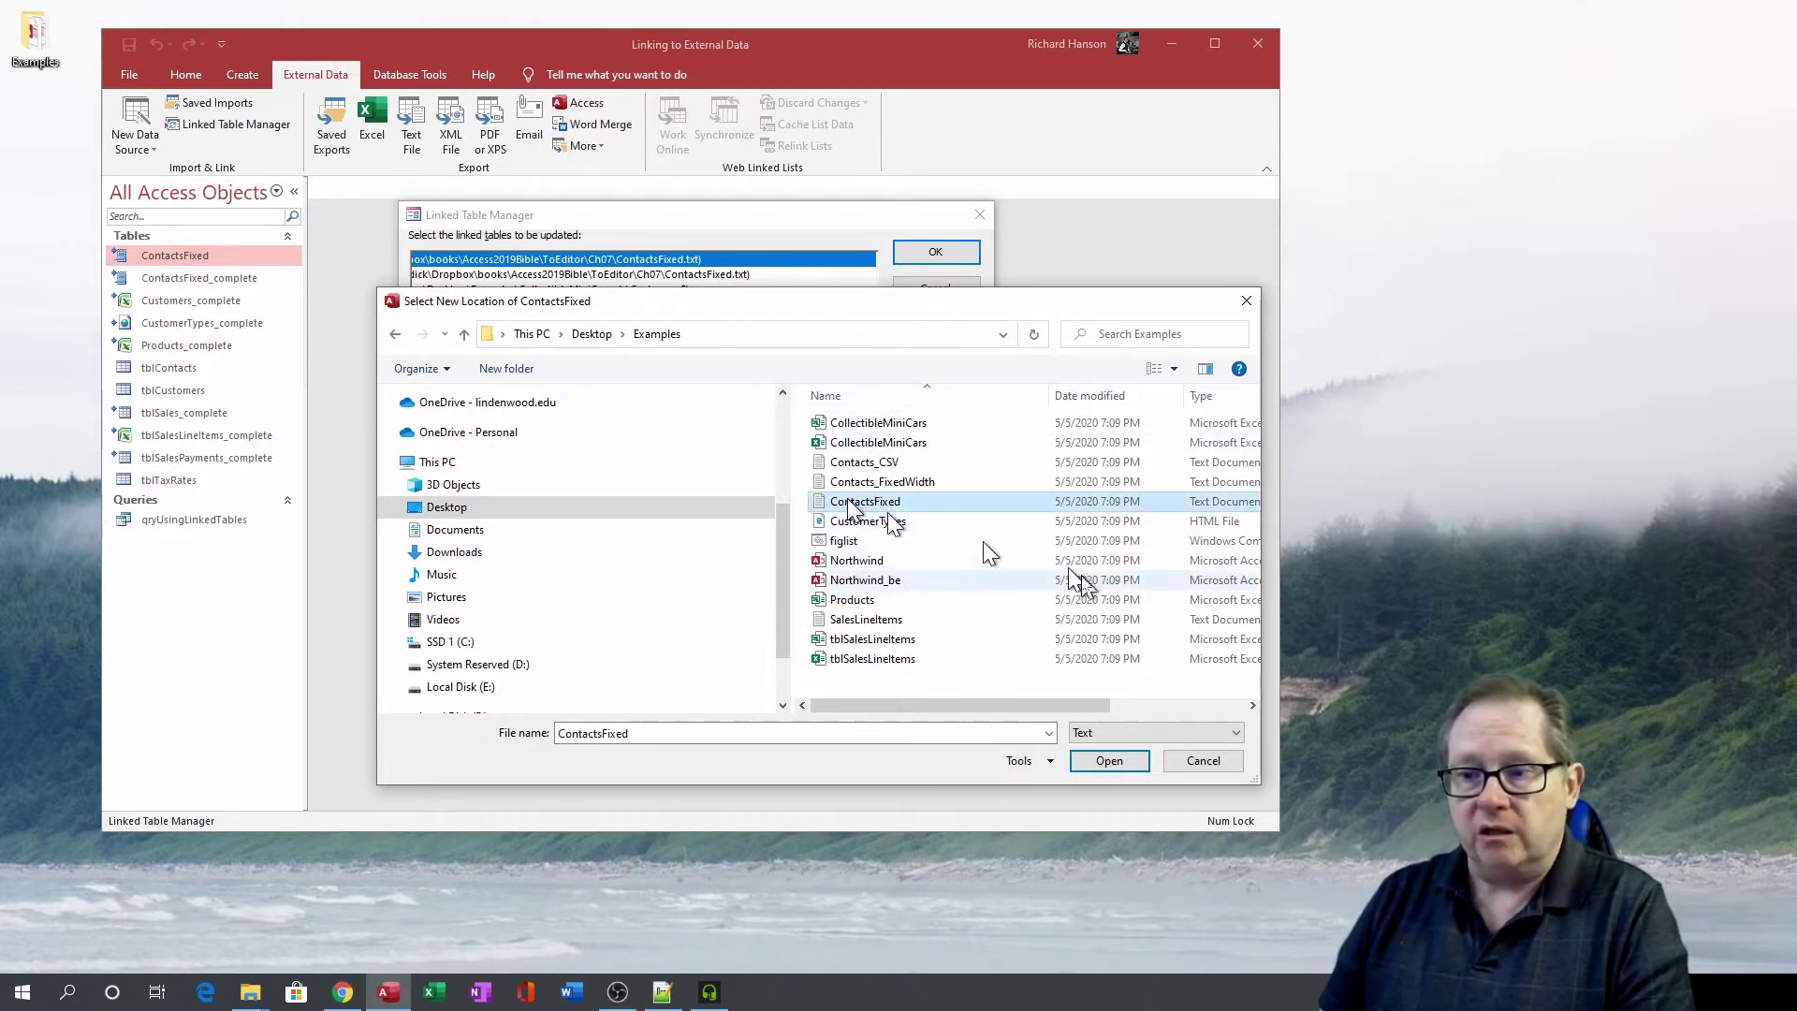
- Confirm ContactsFixed's new source, then pick the ContactsFixed text file for ContactsFixed_complete
left_click(1112, 761)
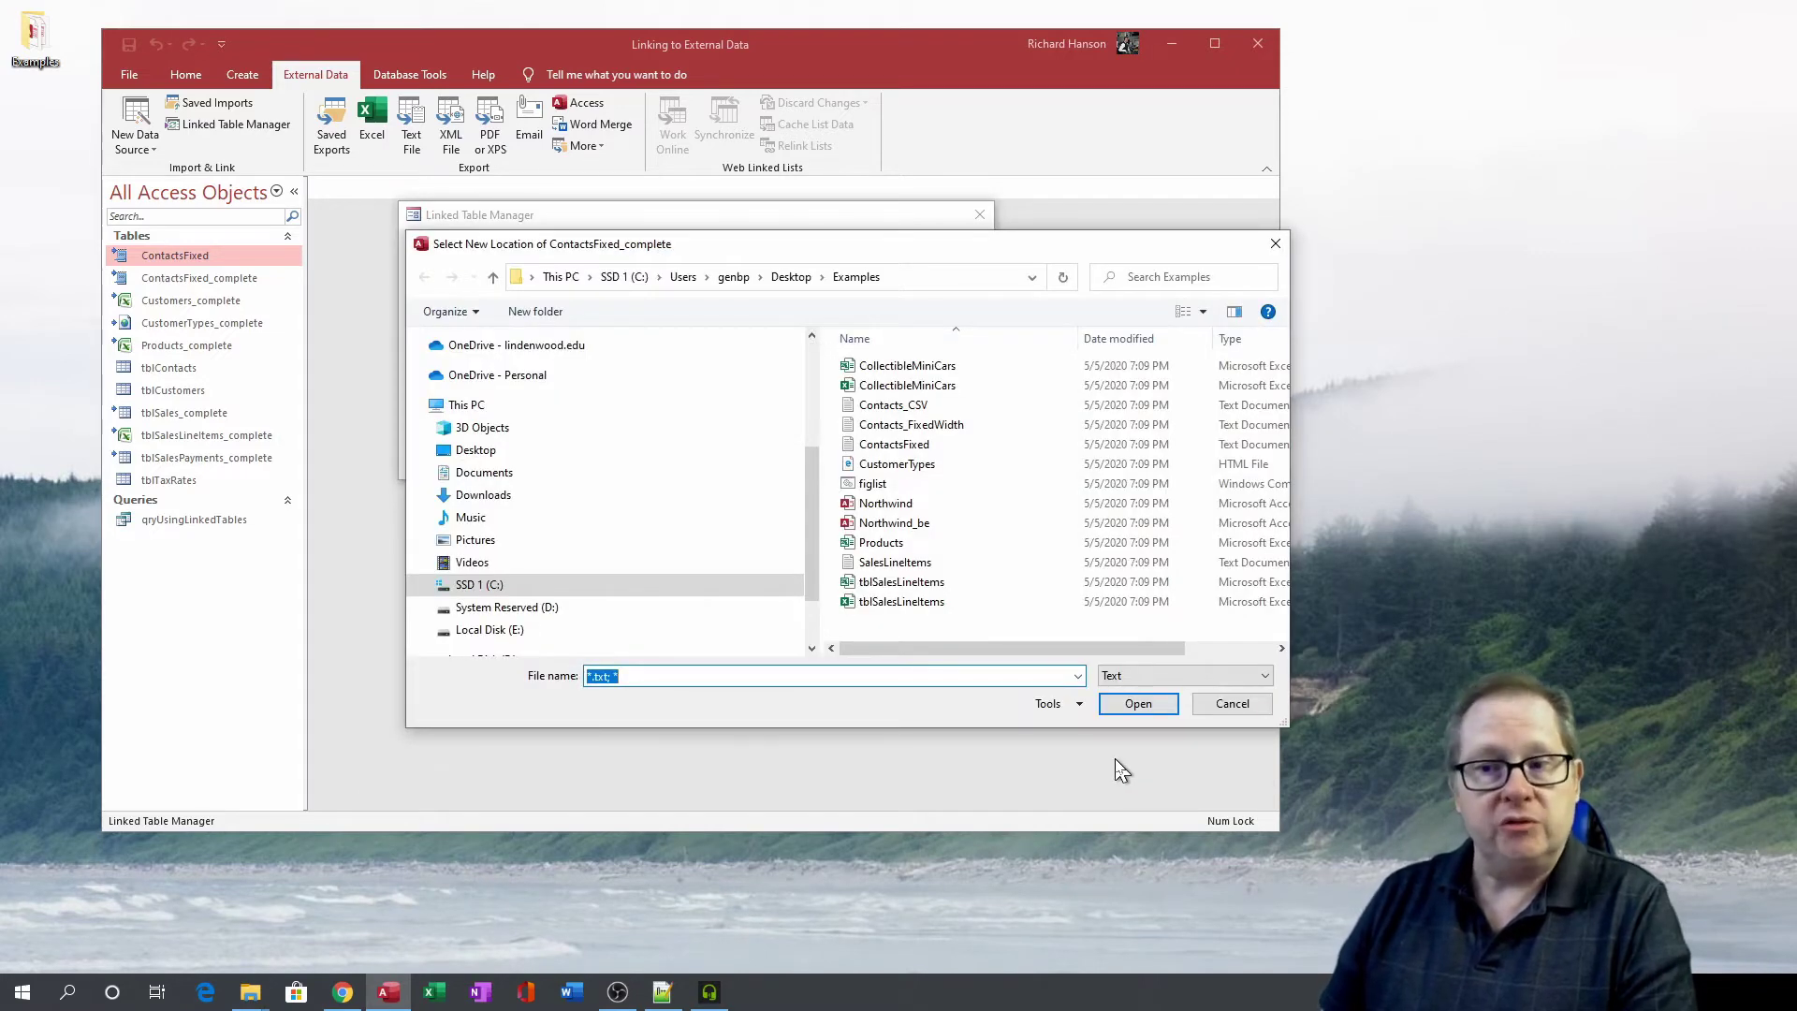
left_click_drag(727, 246, 708, 275)
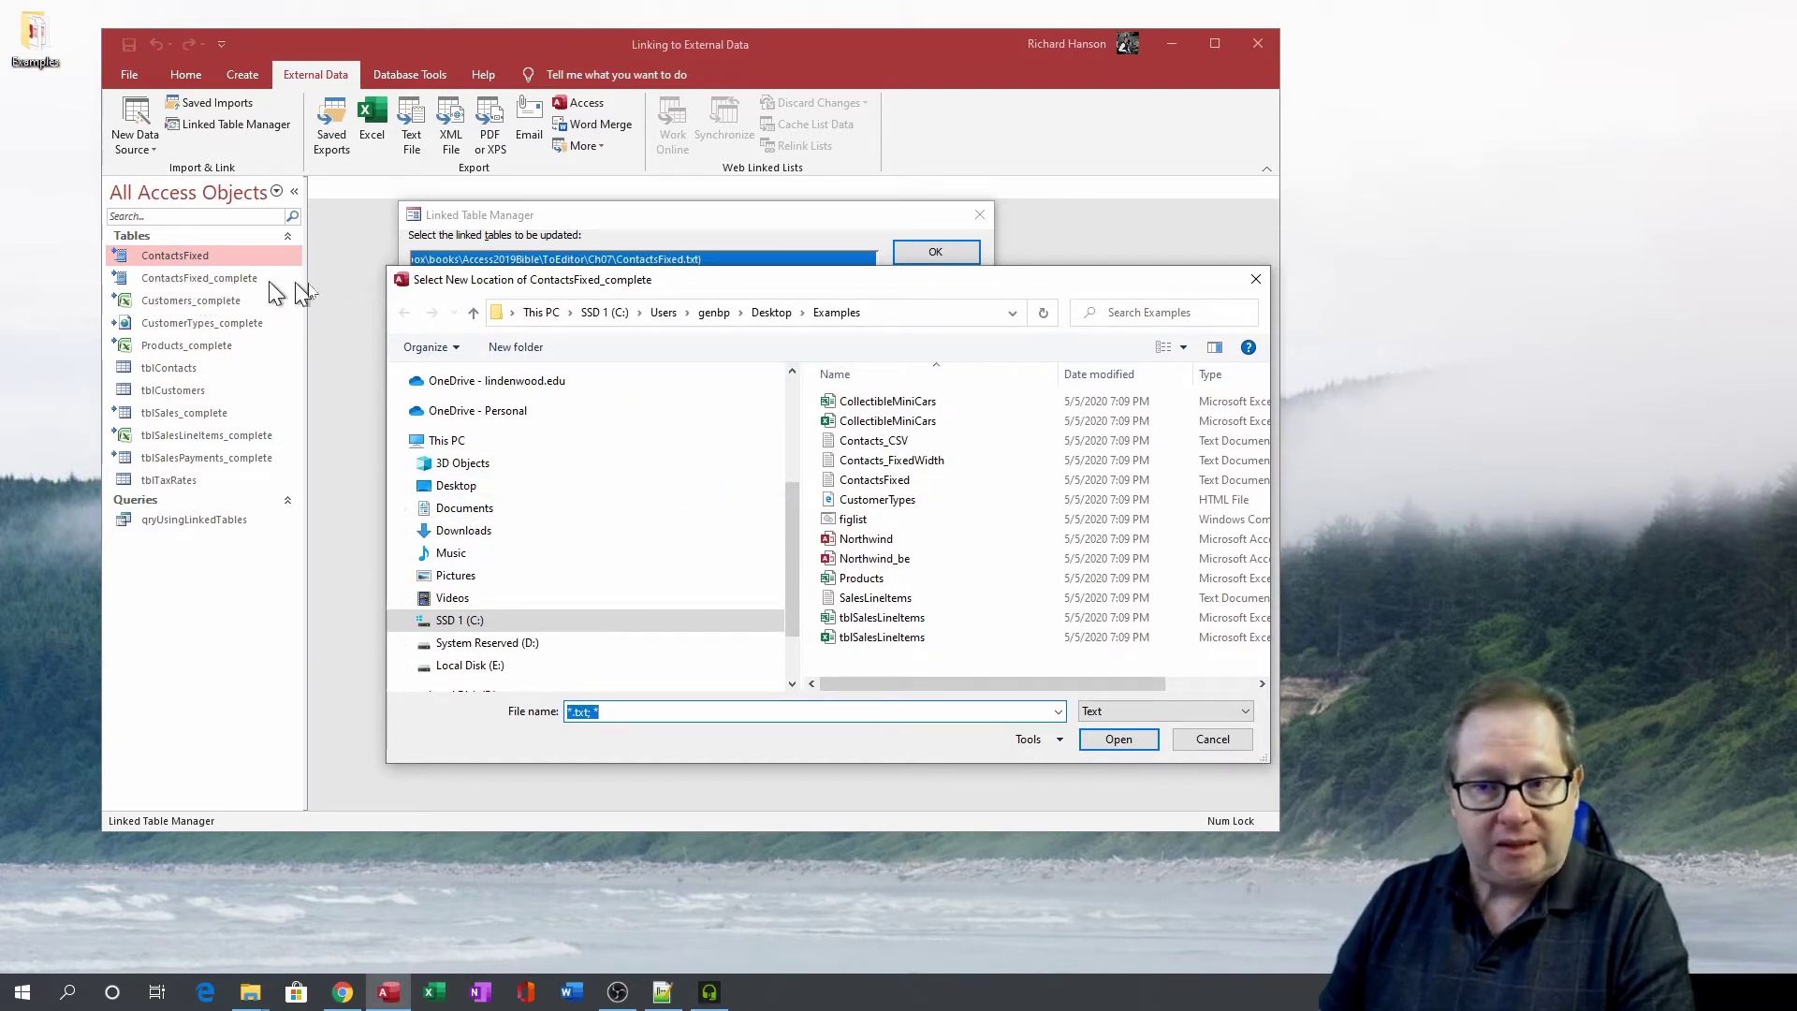
left_click_drag(831, 286, 836, 302)
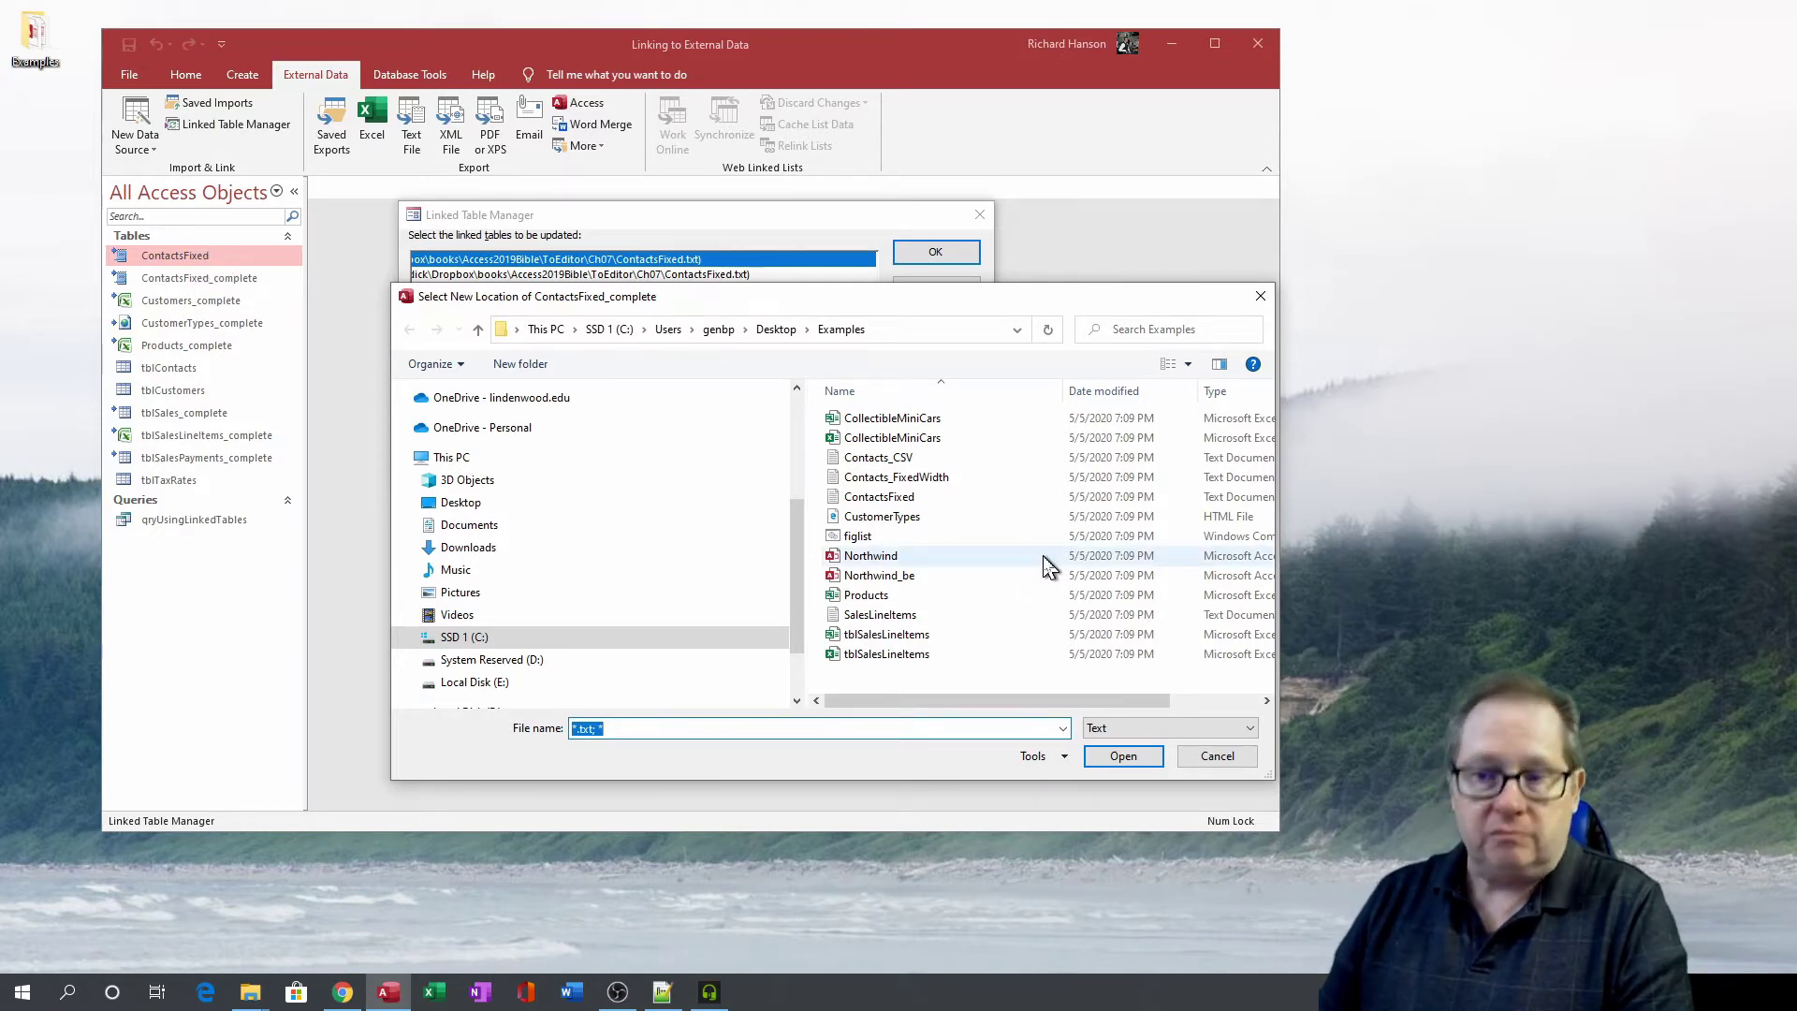
left_click(878, 496)
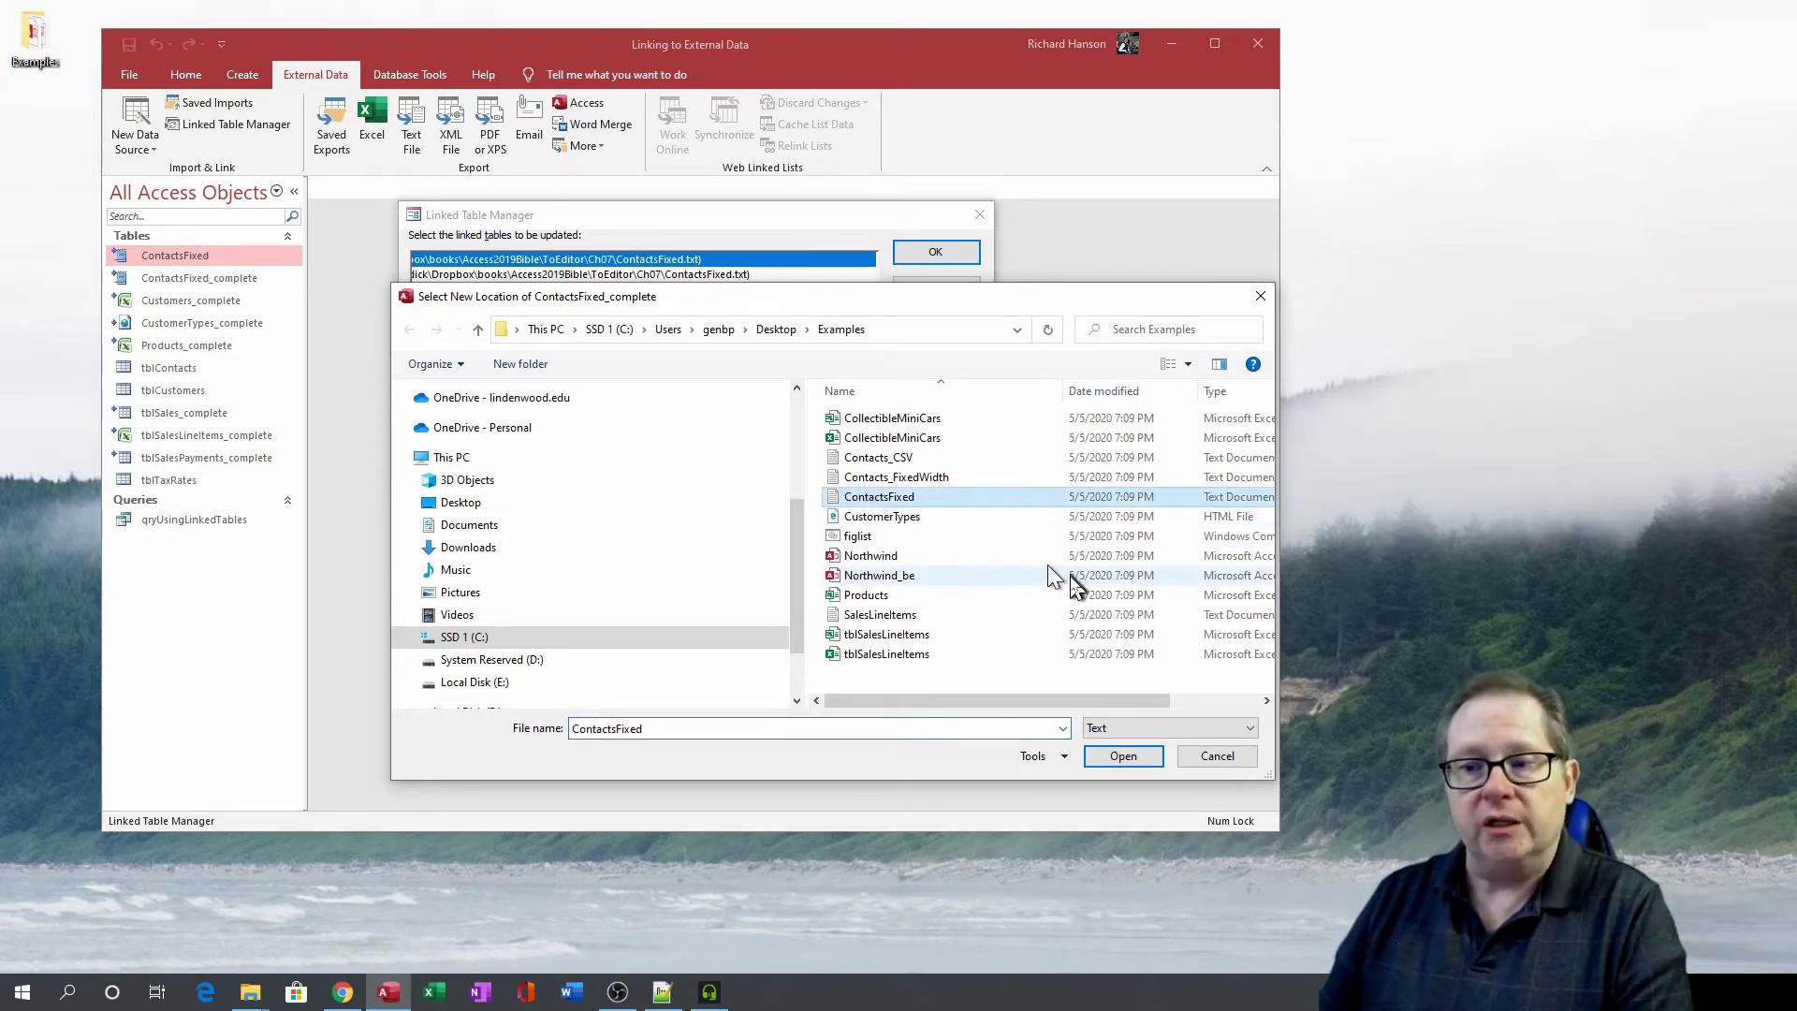
- Confirm ContactsFixed_complete, then choose the CollectibleMiniCars workbook in Desktop\Examples for Customers_complete
left_click(1130, 755)
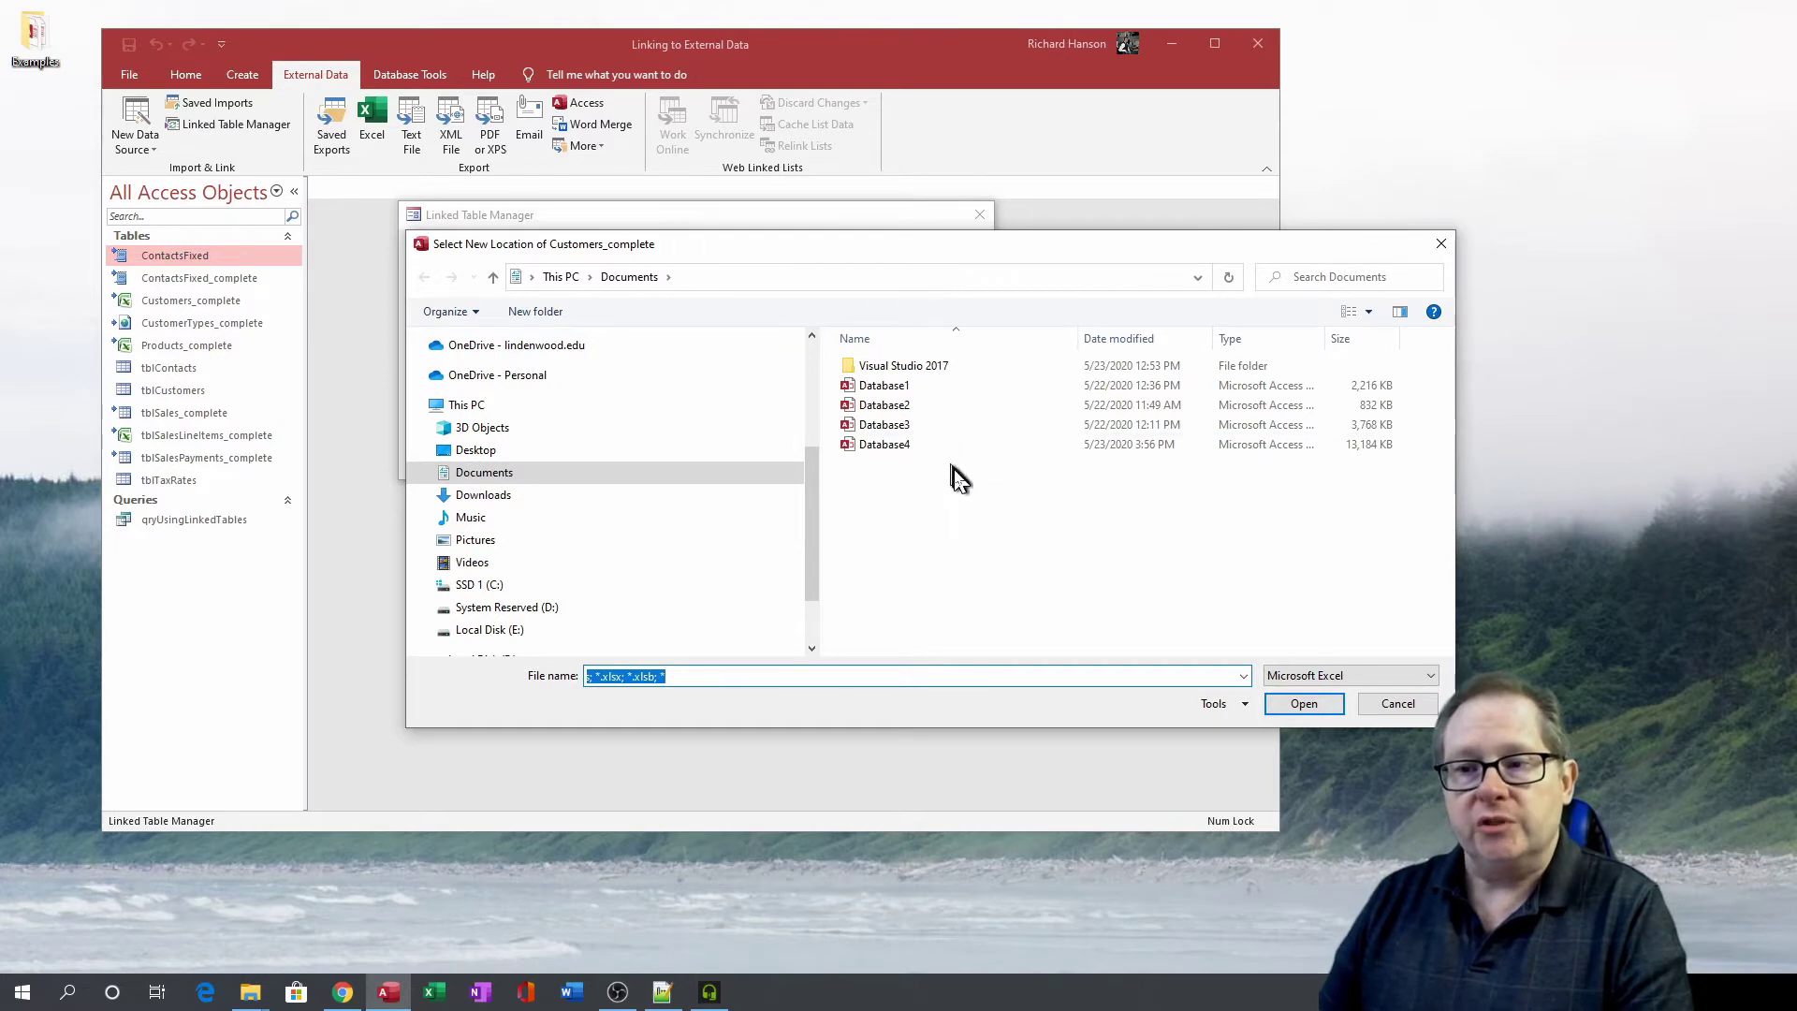
left_click_drag(912, 245, 888, 306)
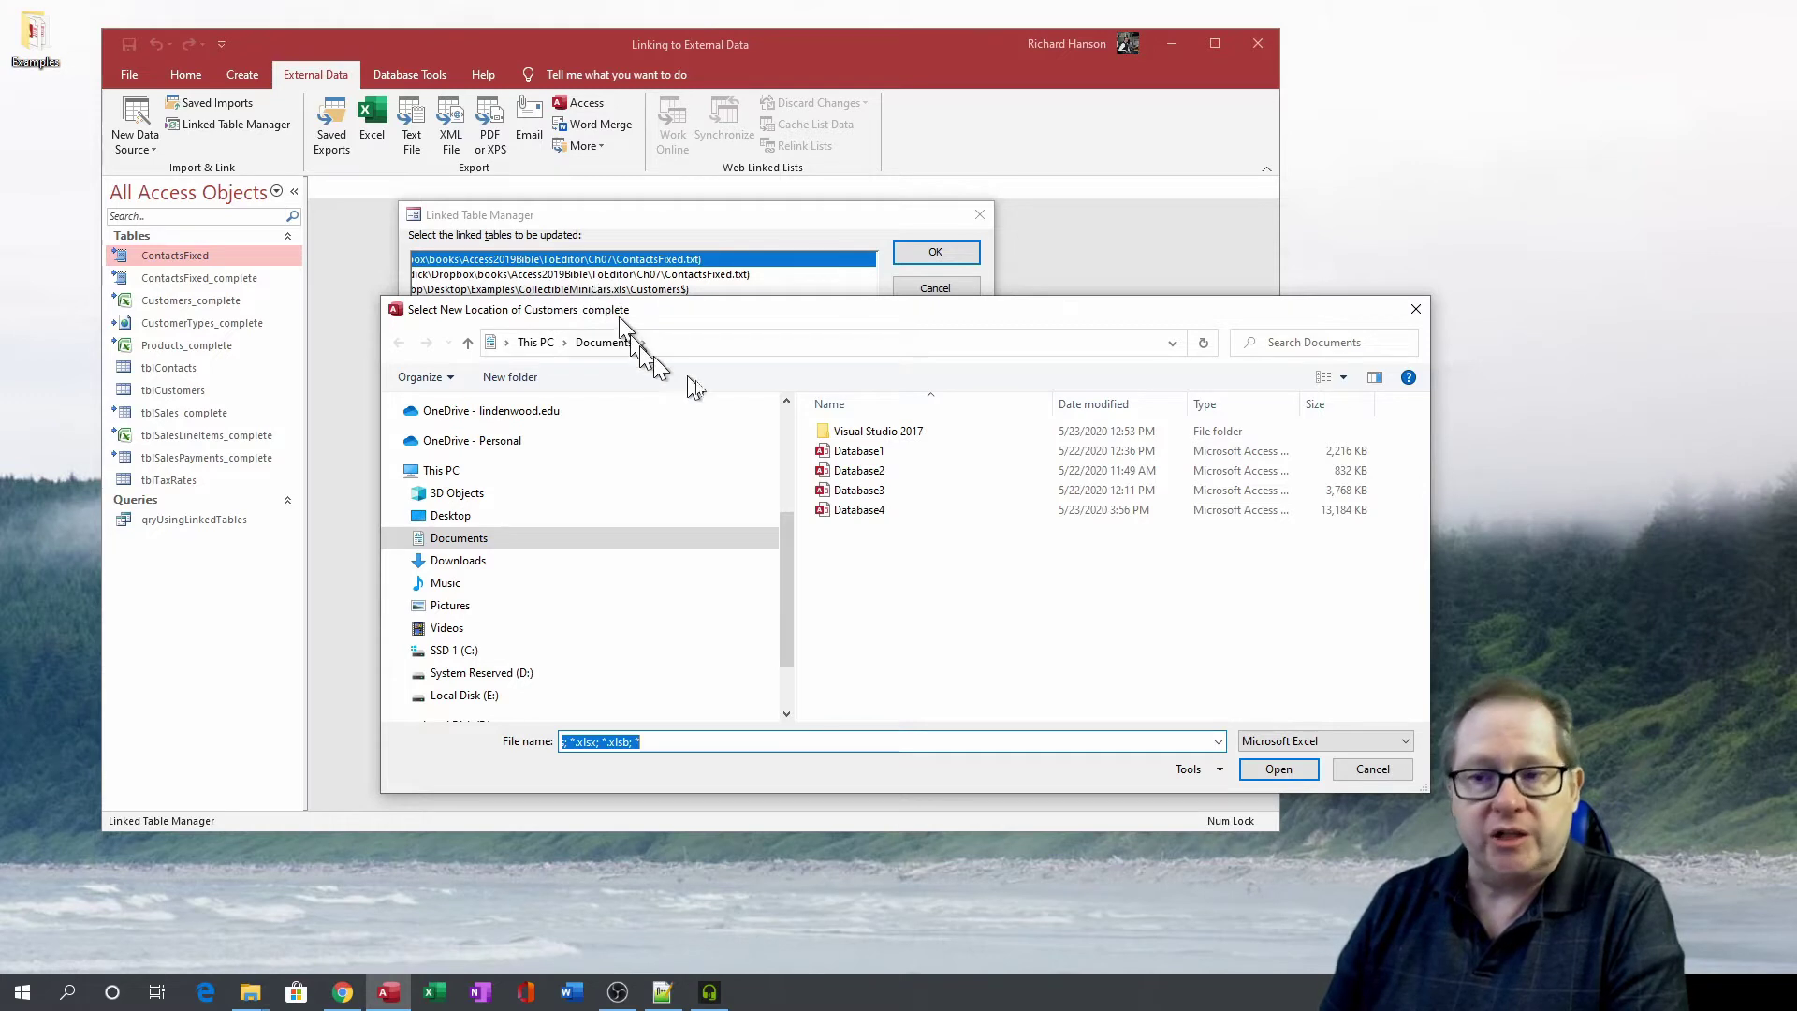
left_click(438, 514)
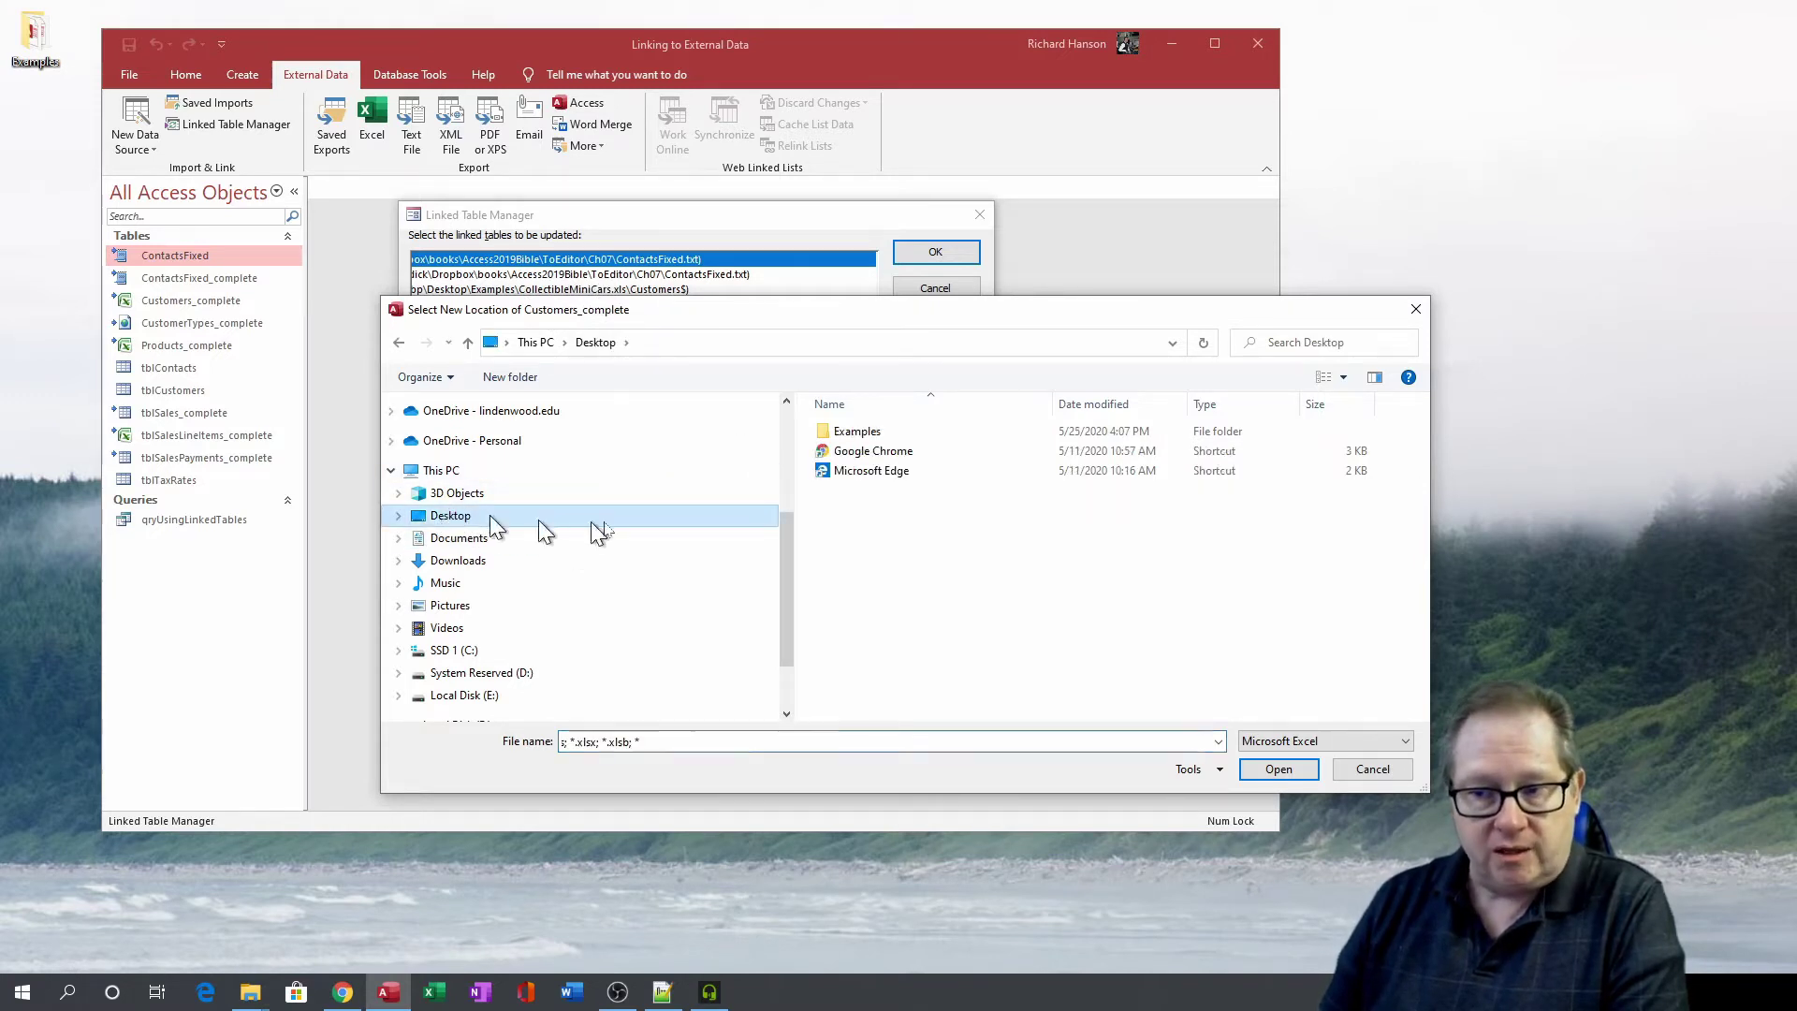
double_click(846, 432)
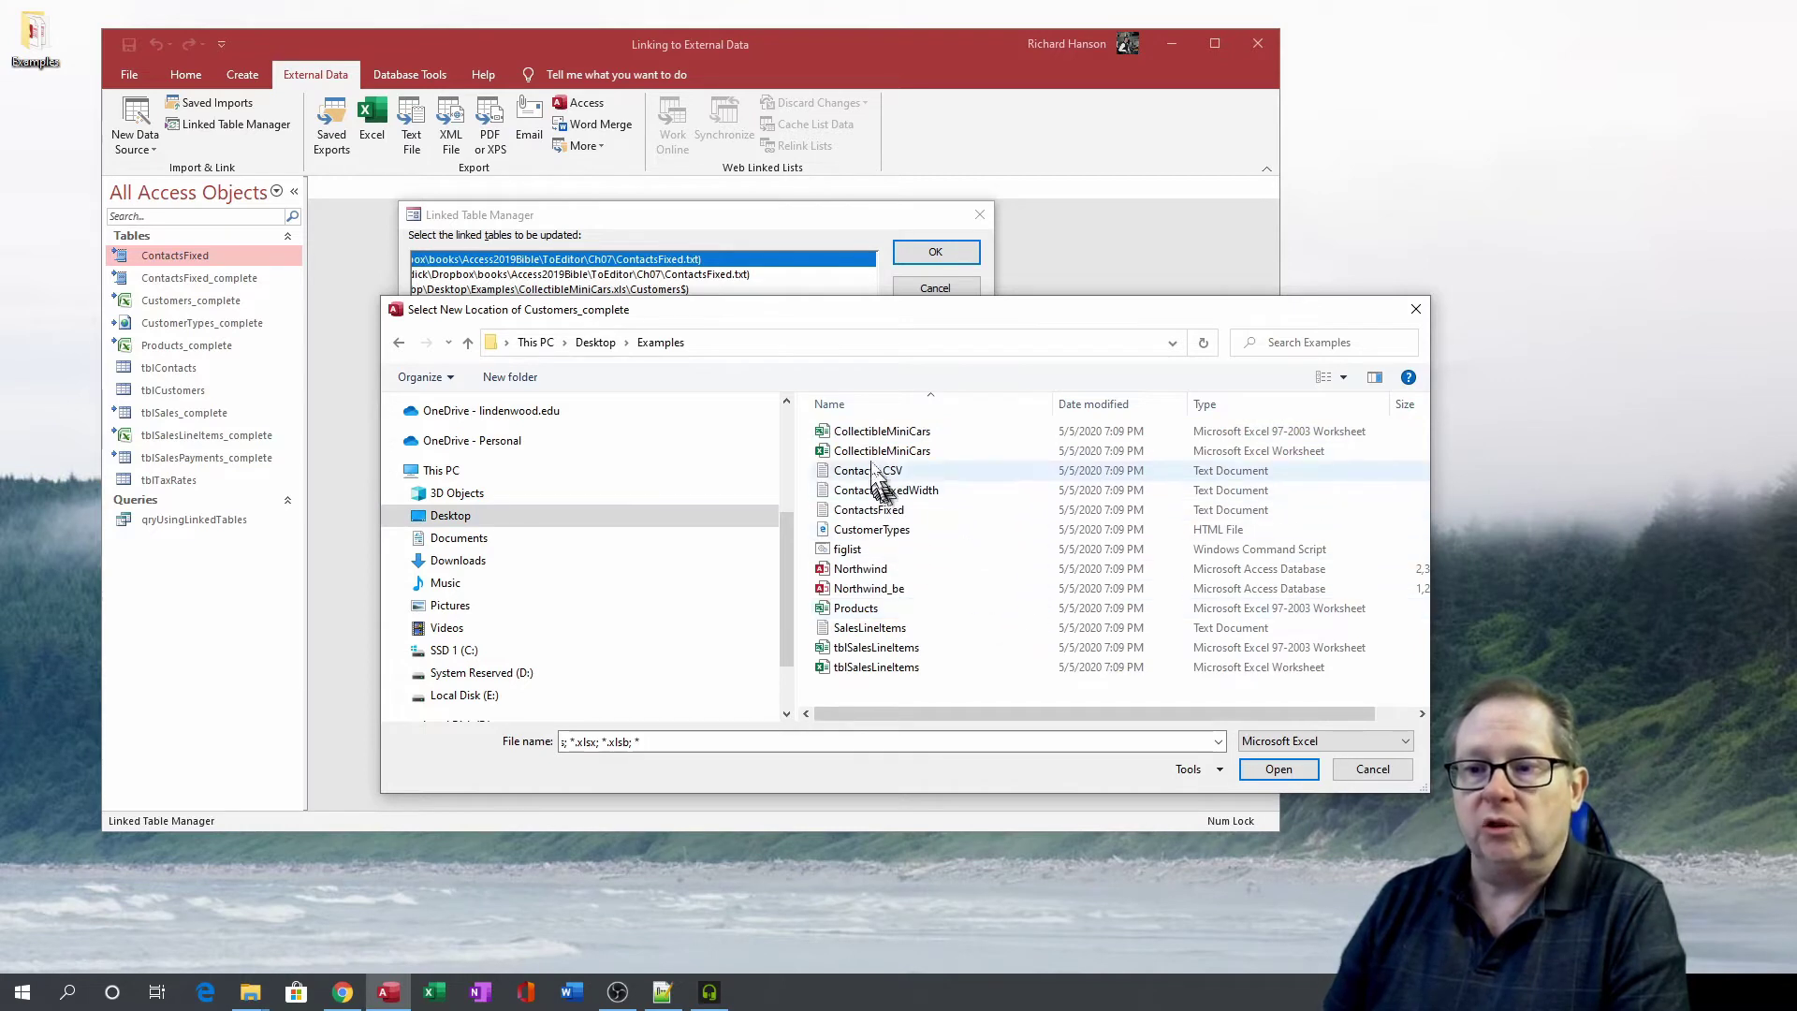
left_click(926, 459)
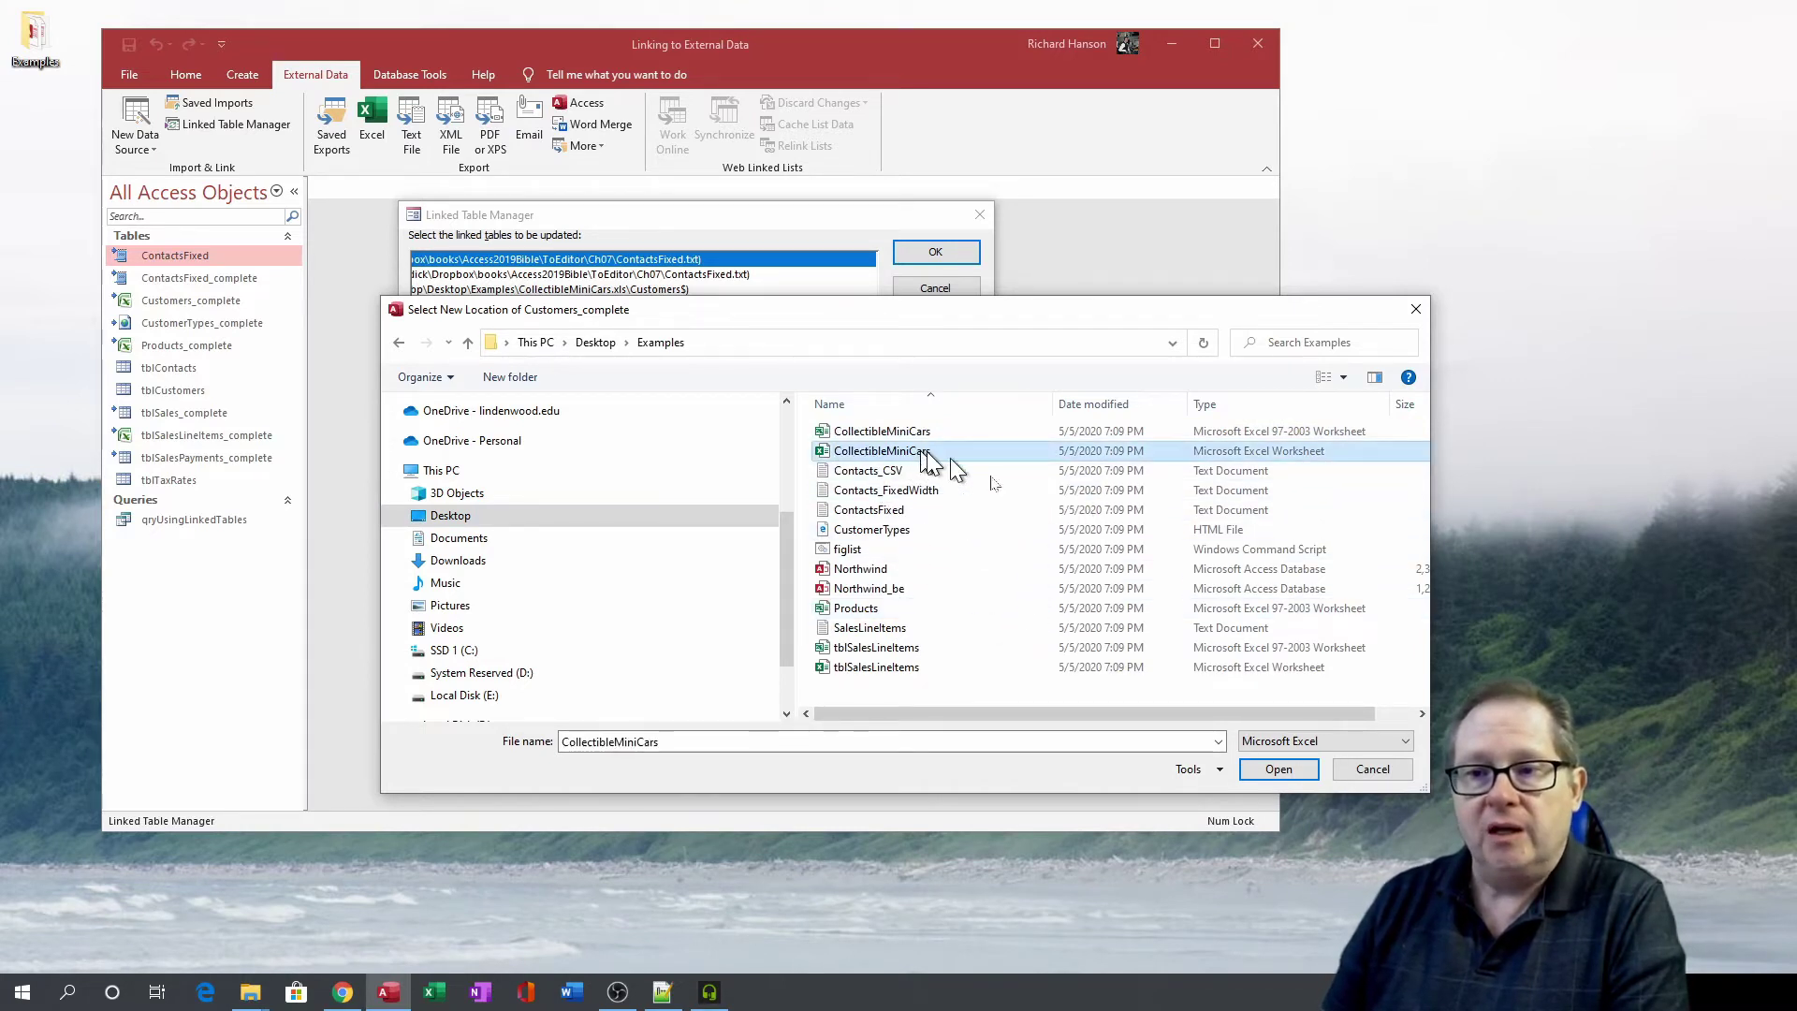
- Confirm Customers_complete, then relink CustomerTypes_complete to the CustomerTypes HTML file in Desktop\Examples
left_click(1291, 769)
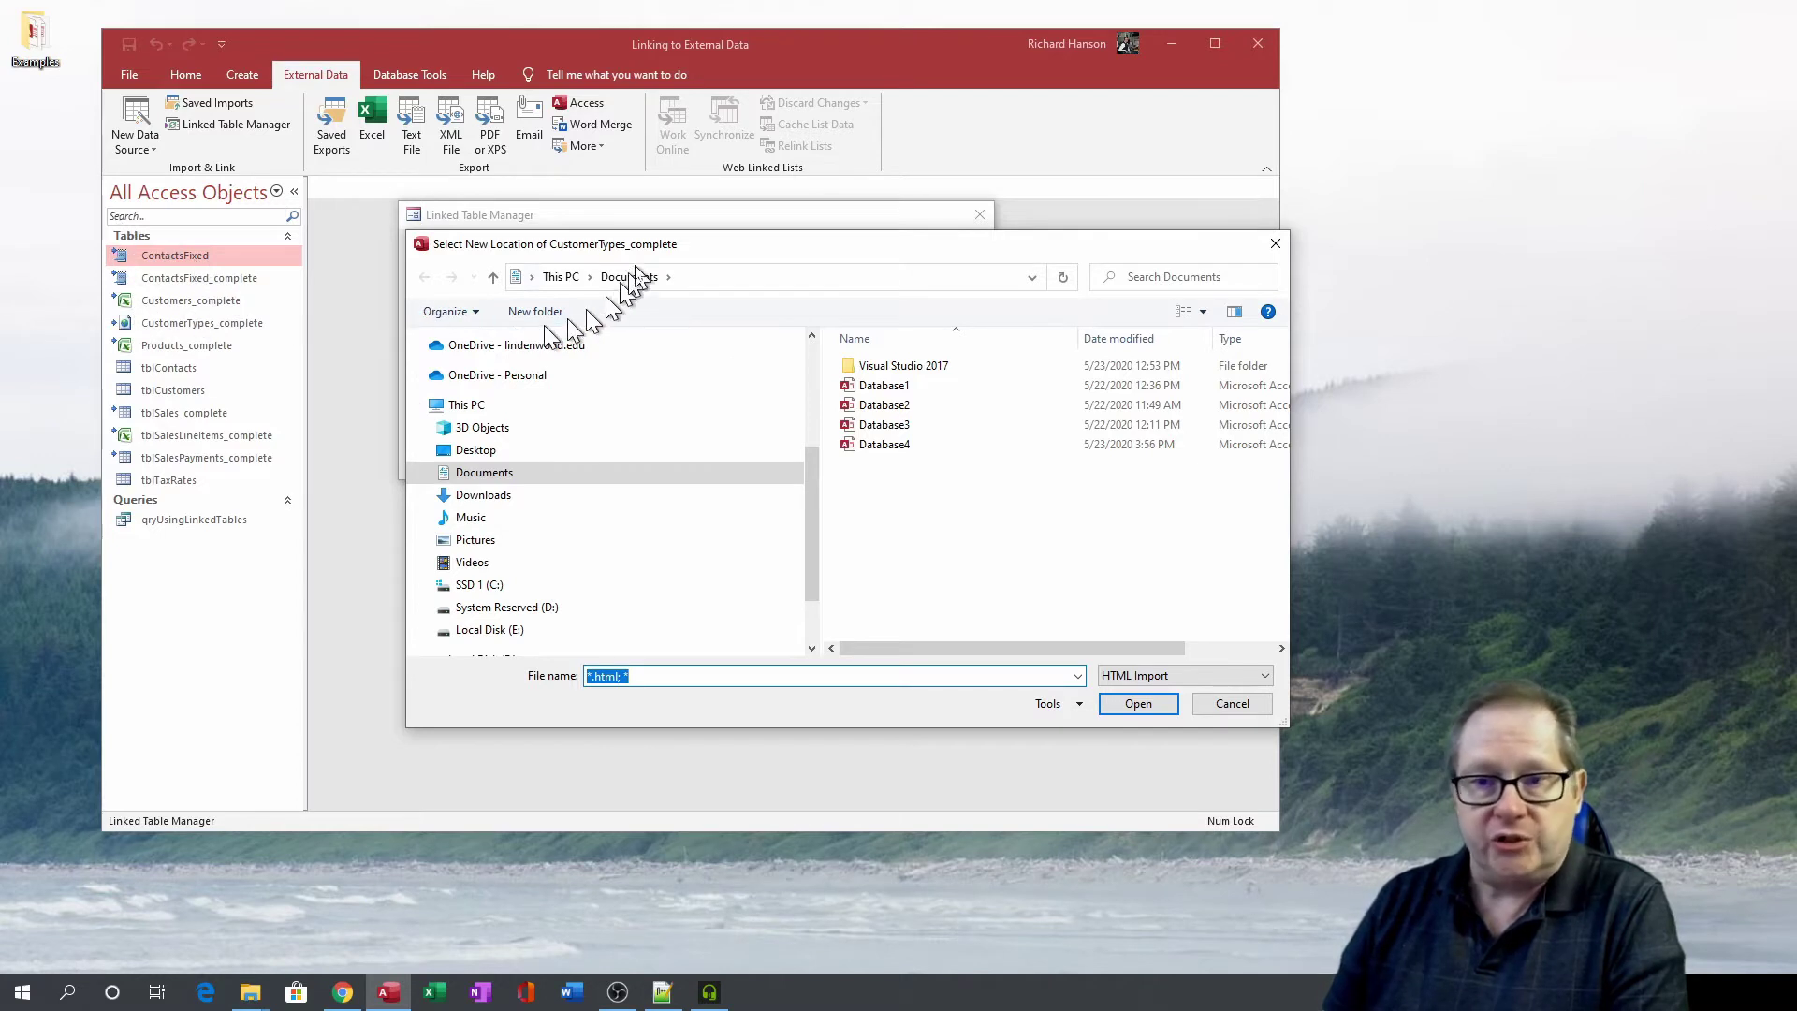
left_click_drag(735, 258, 712, 339)
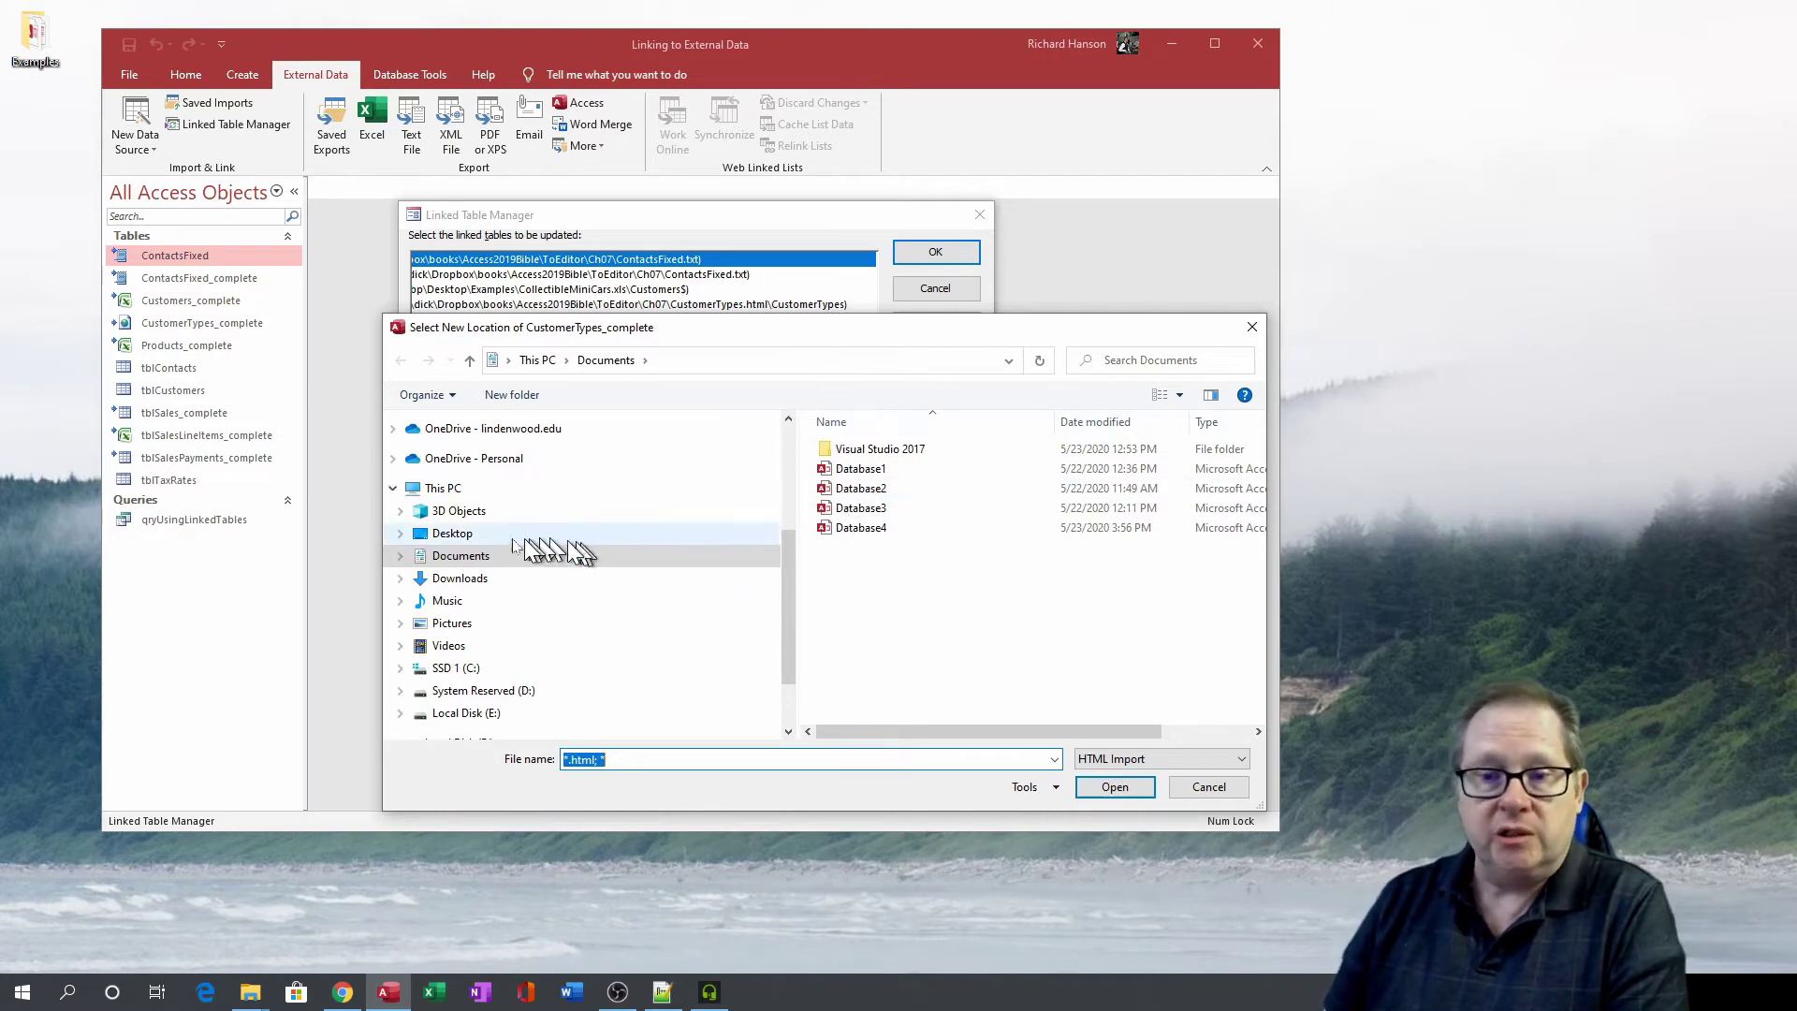
left_click(454, 535)
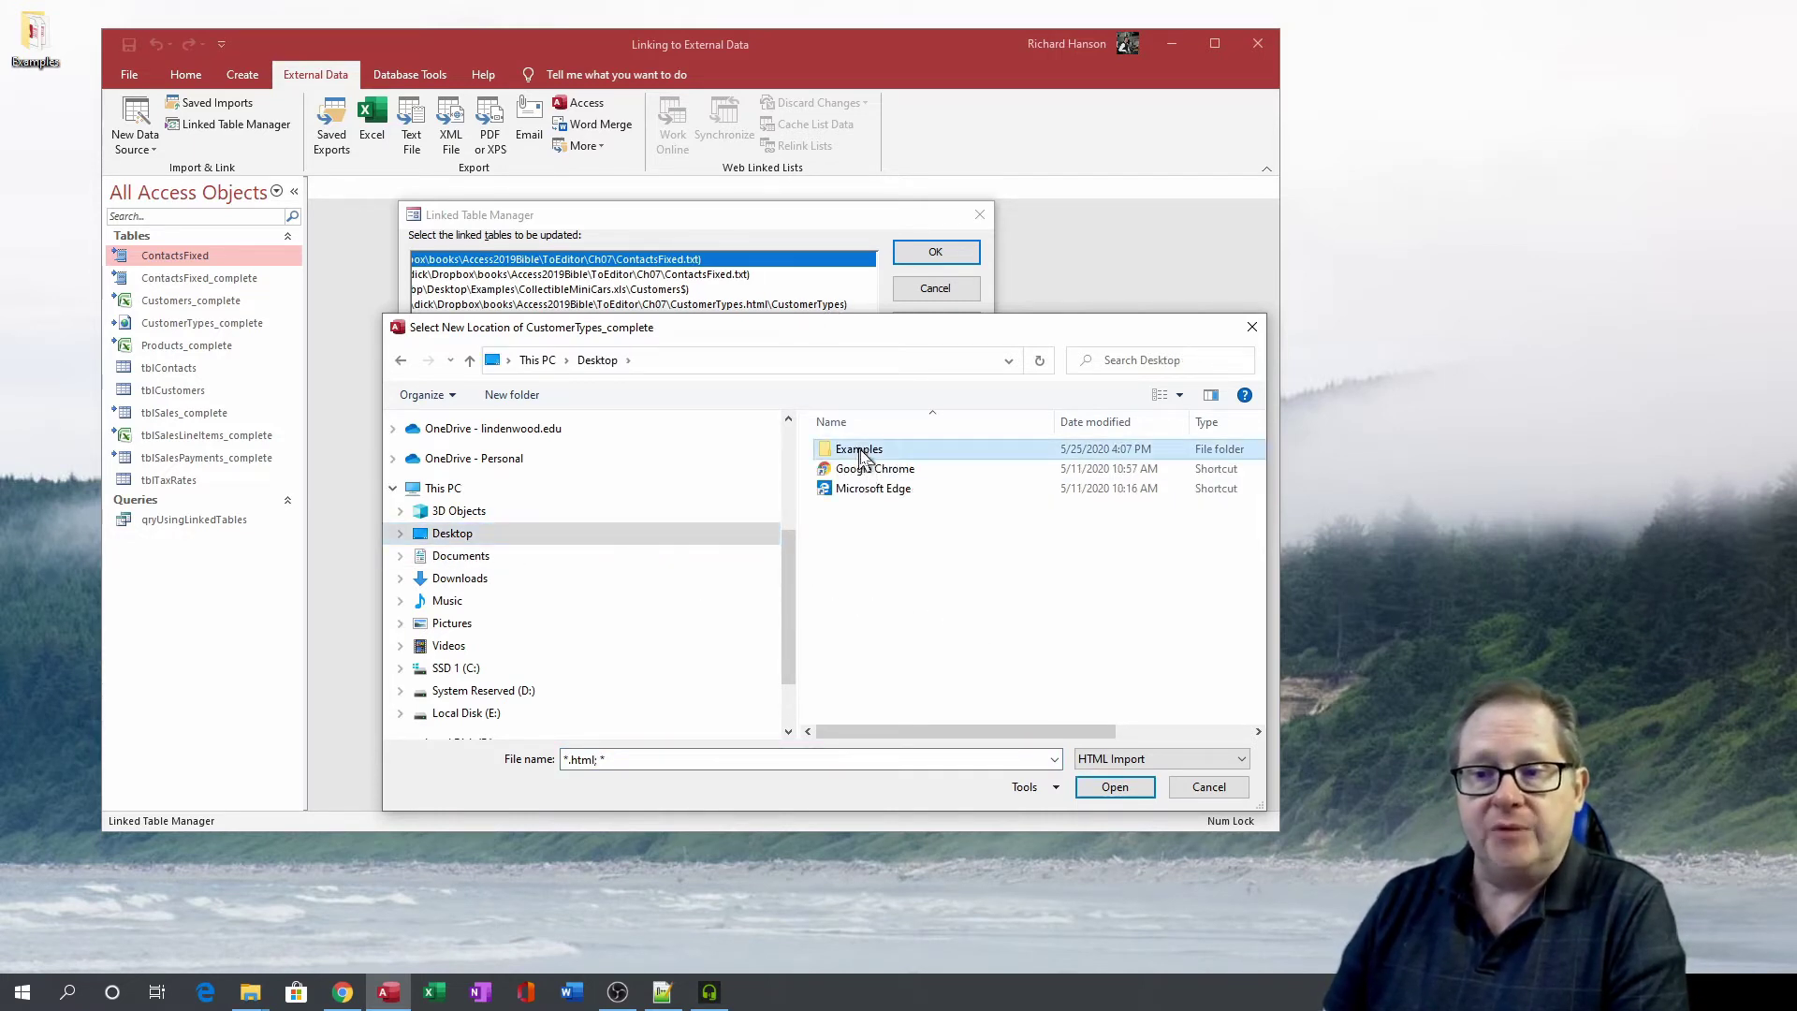
double_click(859, 451)
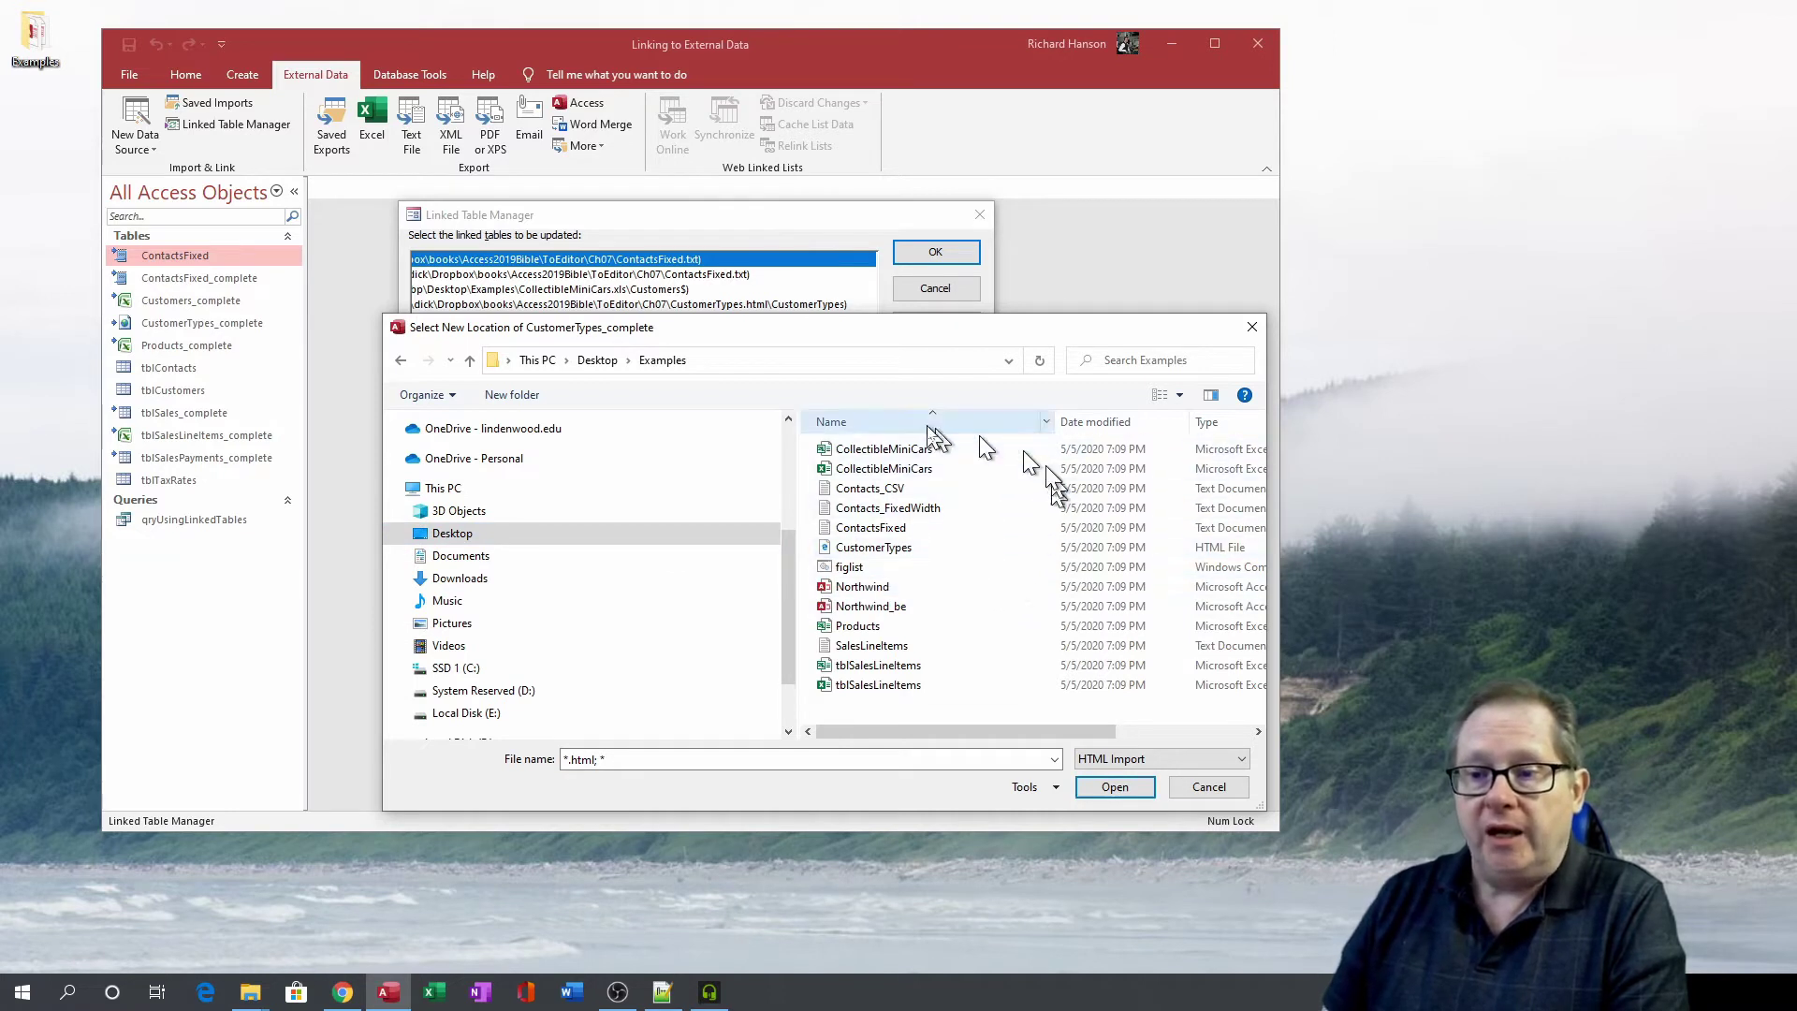
left_click(894, 553)
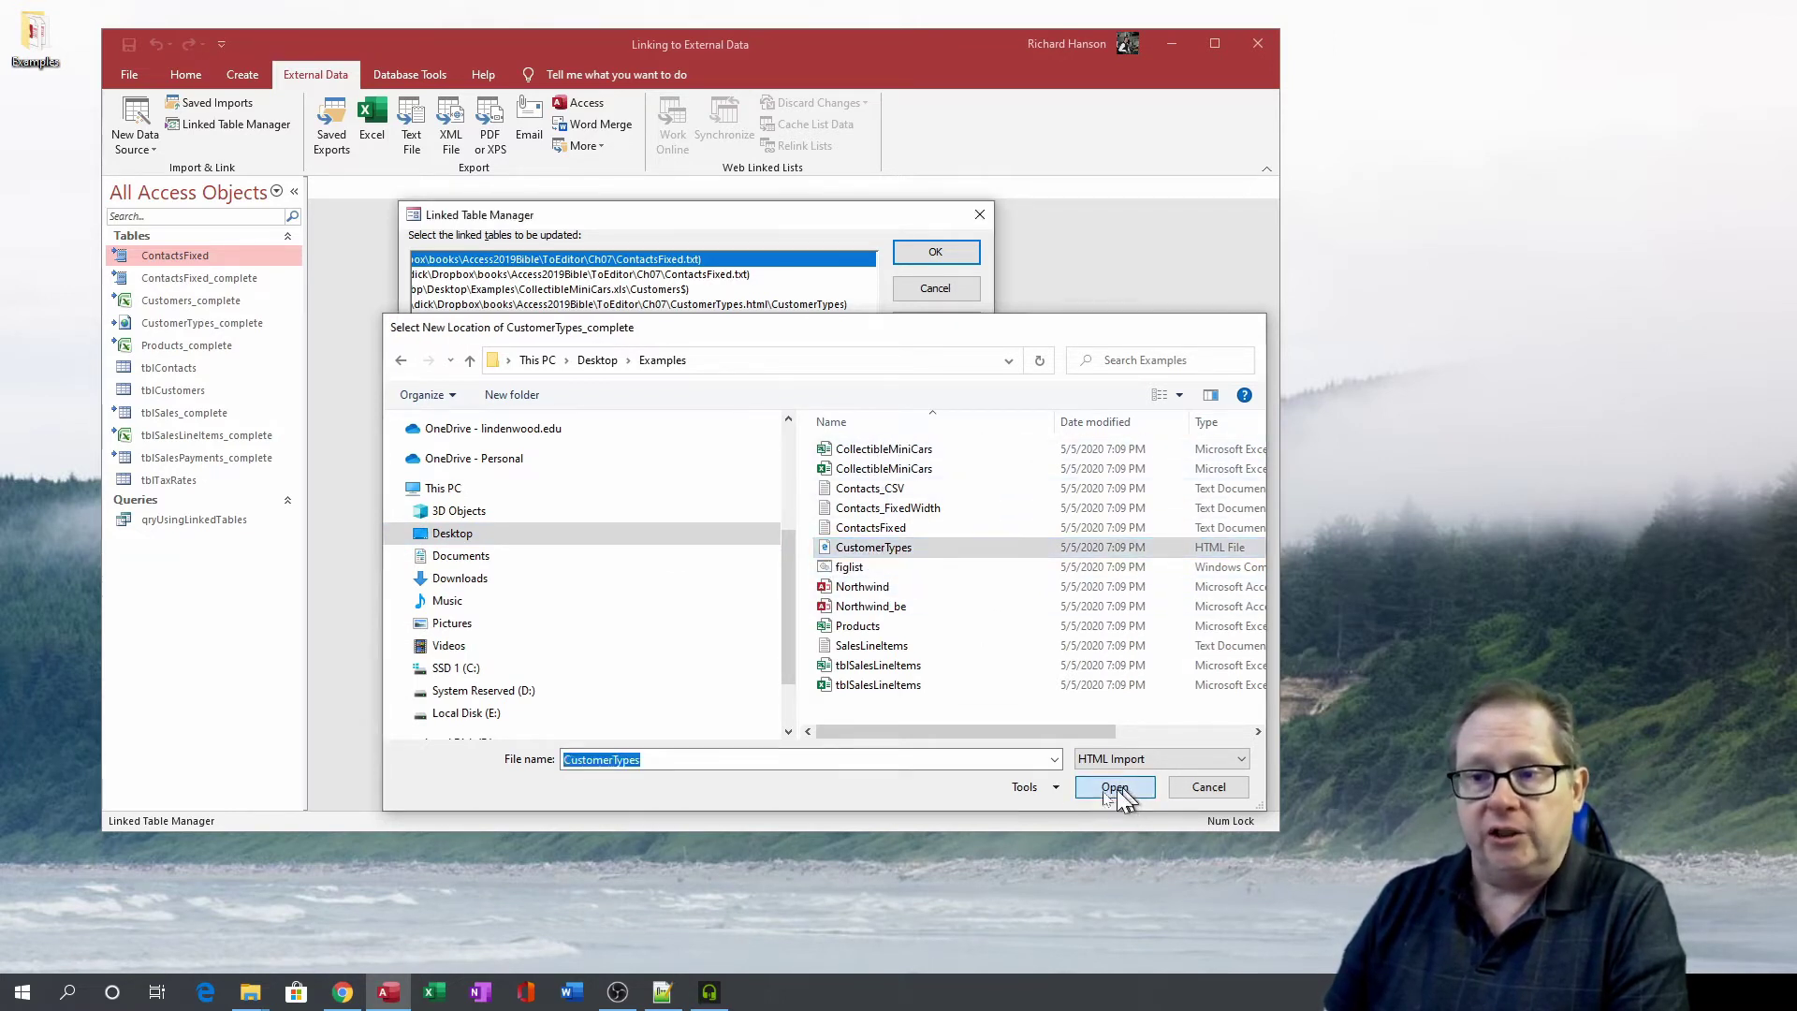
left_click(1113, 786)
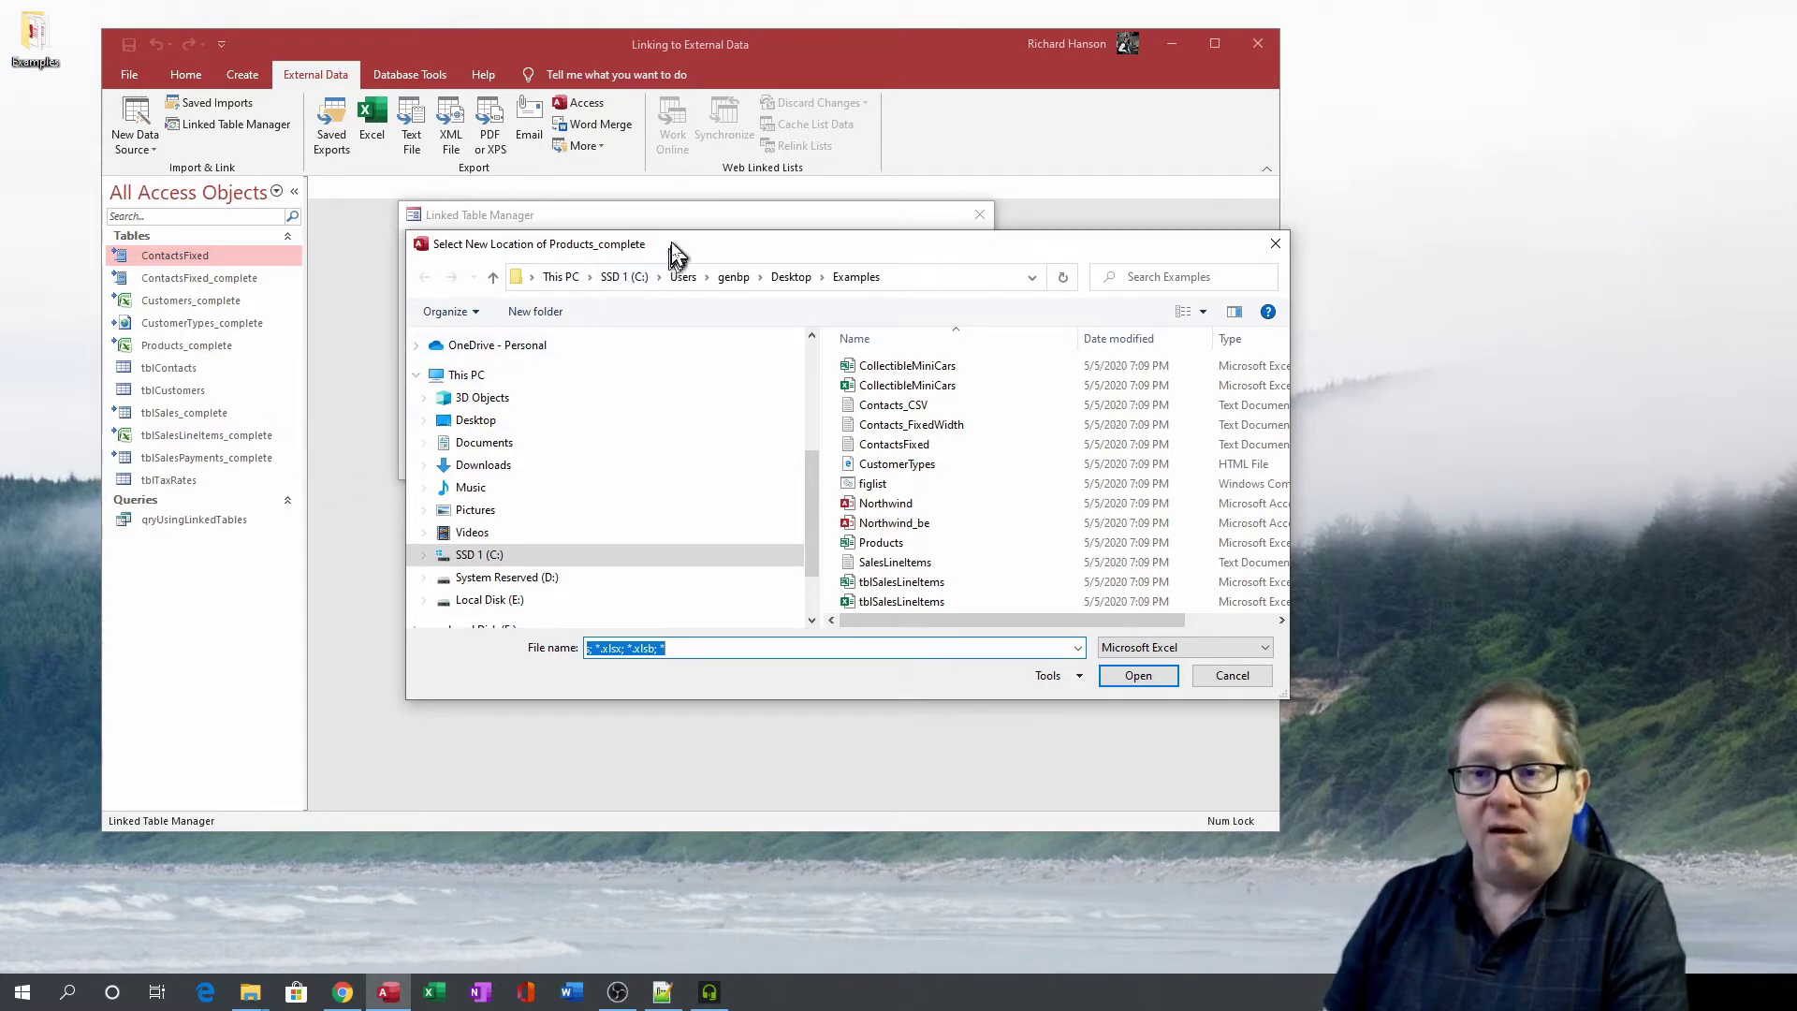
- Relink Products_complete to the CollectibleMiniCars Excel workbook
left_click_drag(677, 245, 643, 344)
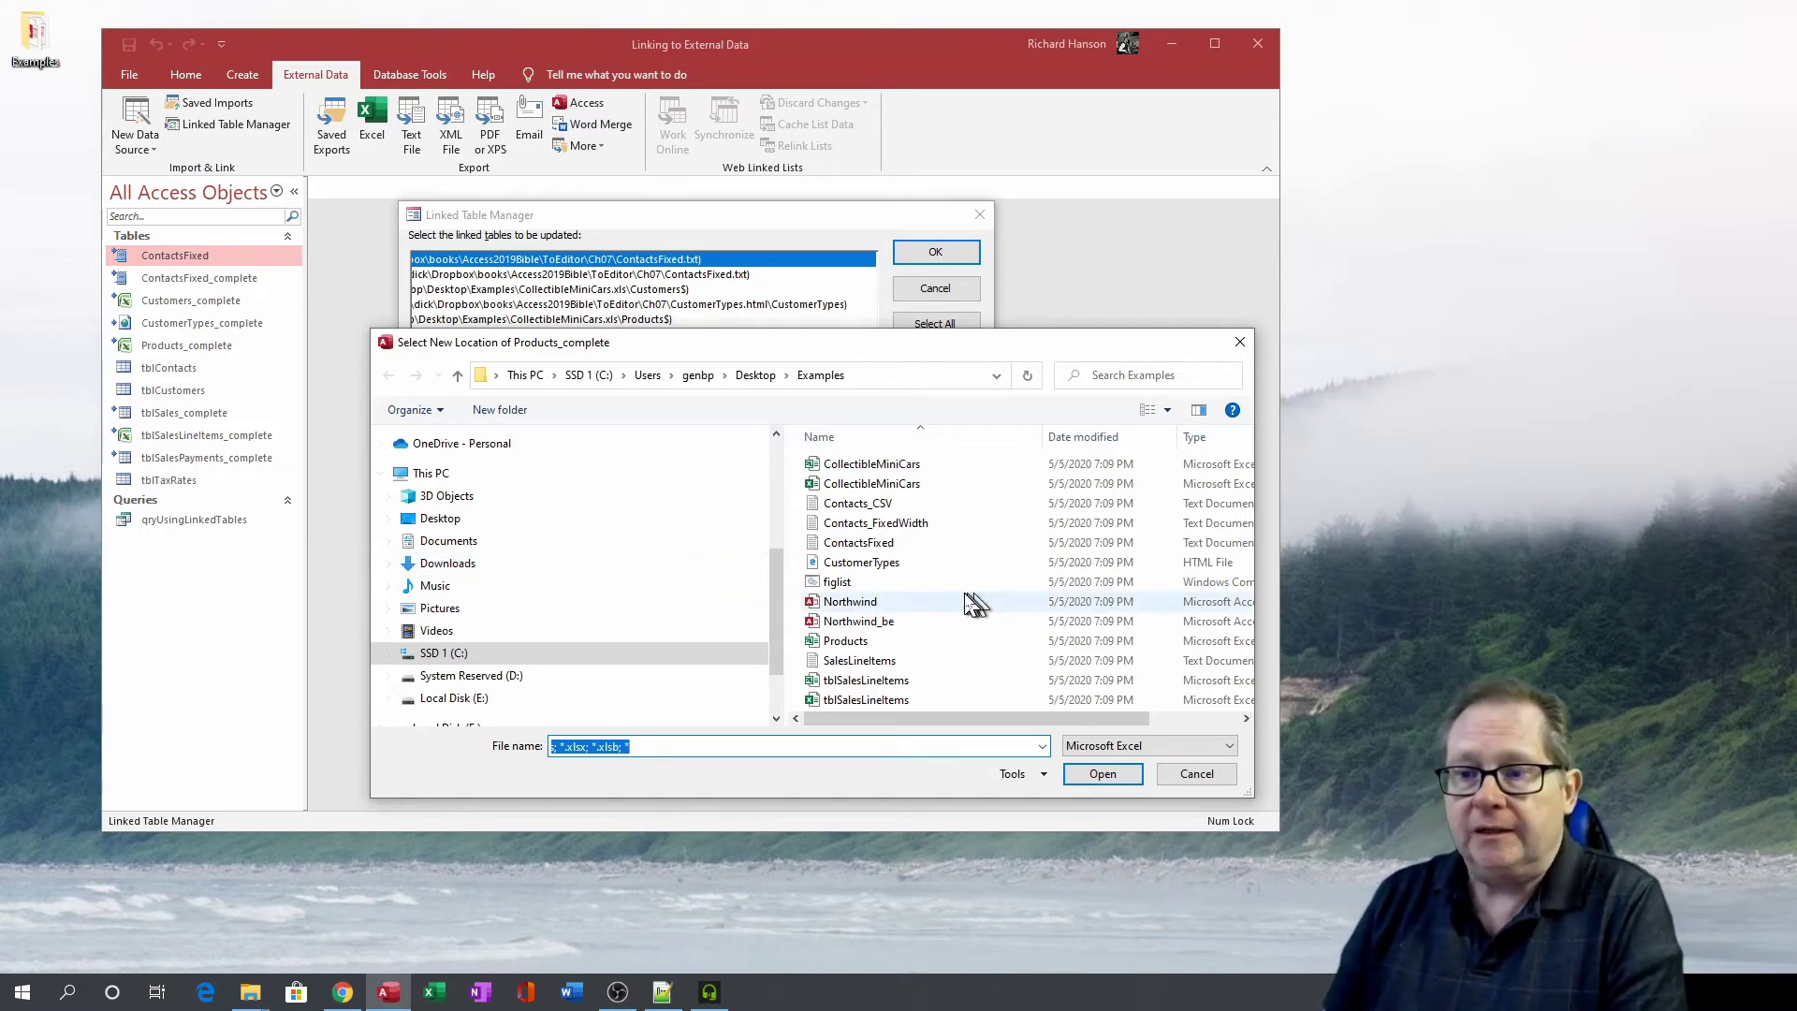
left_click(885, 485)
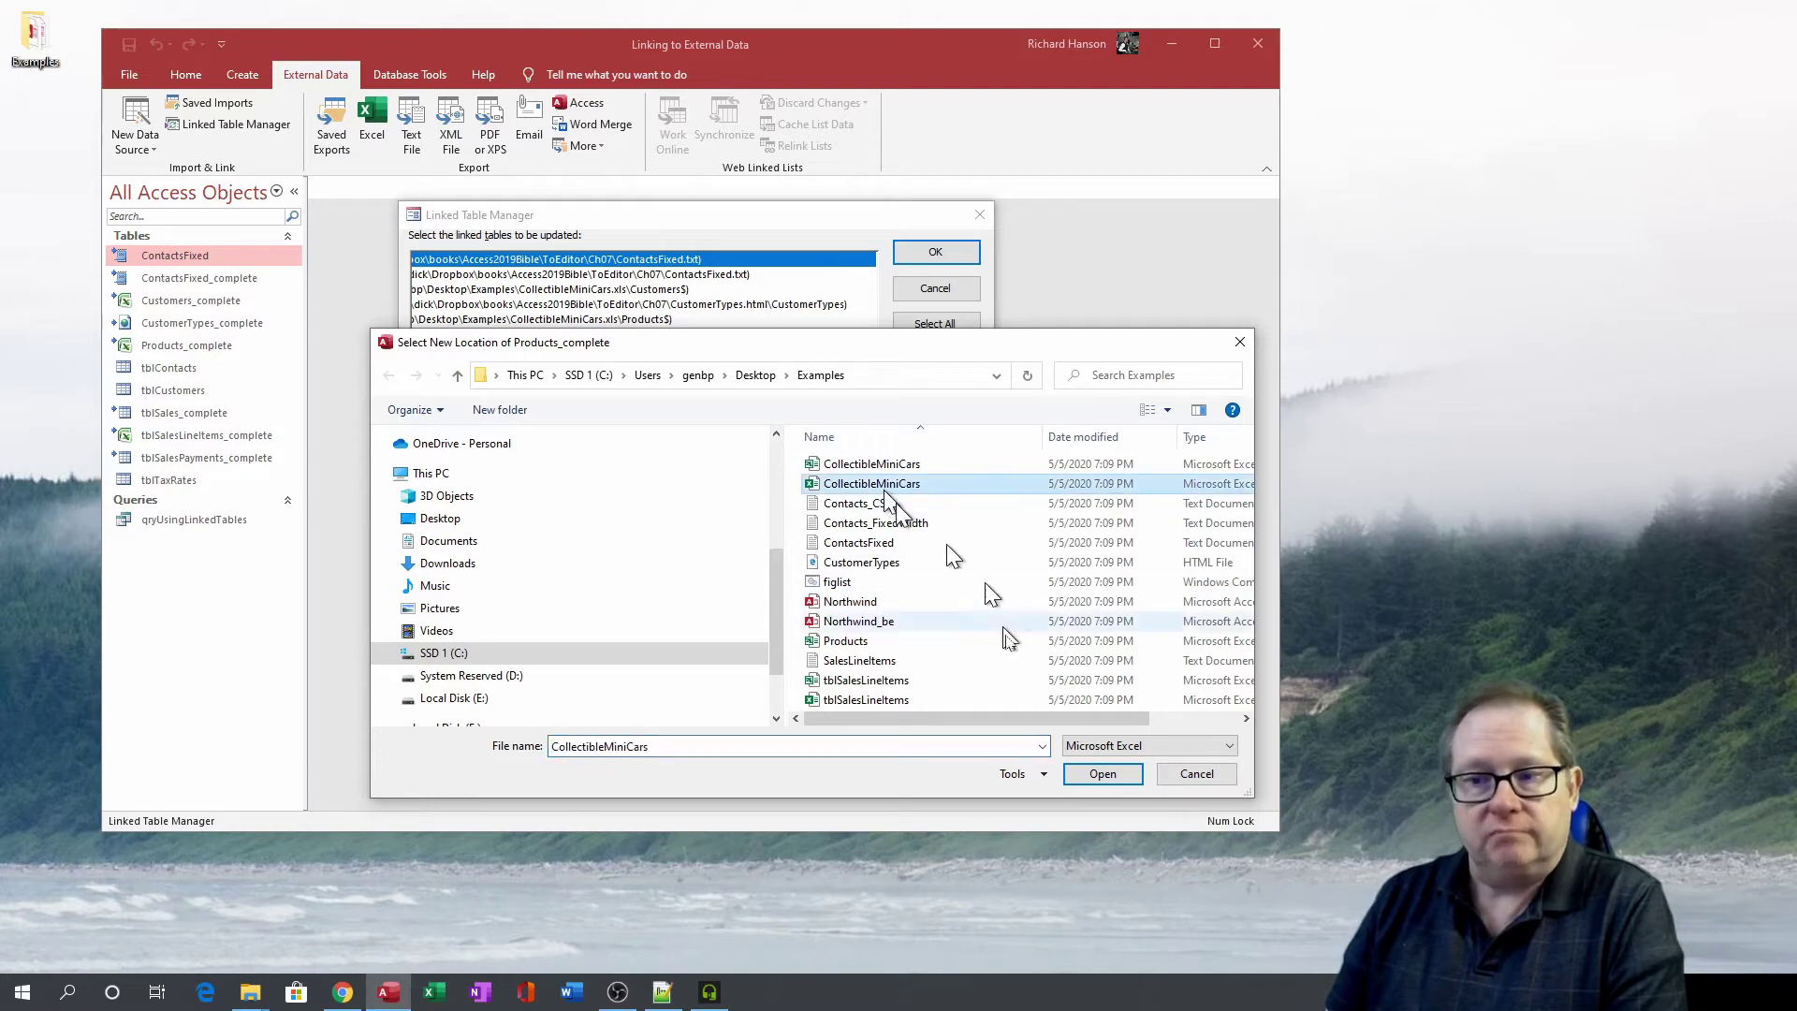
left_click(1104, 775)
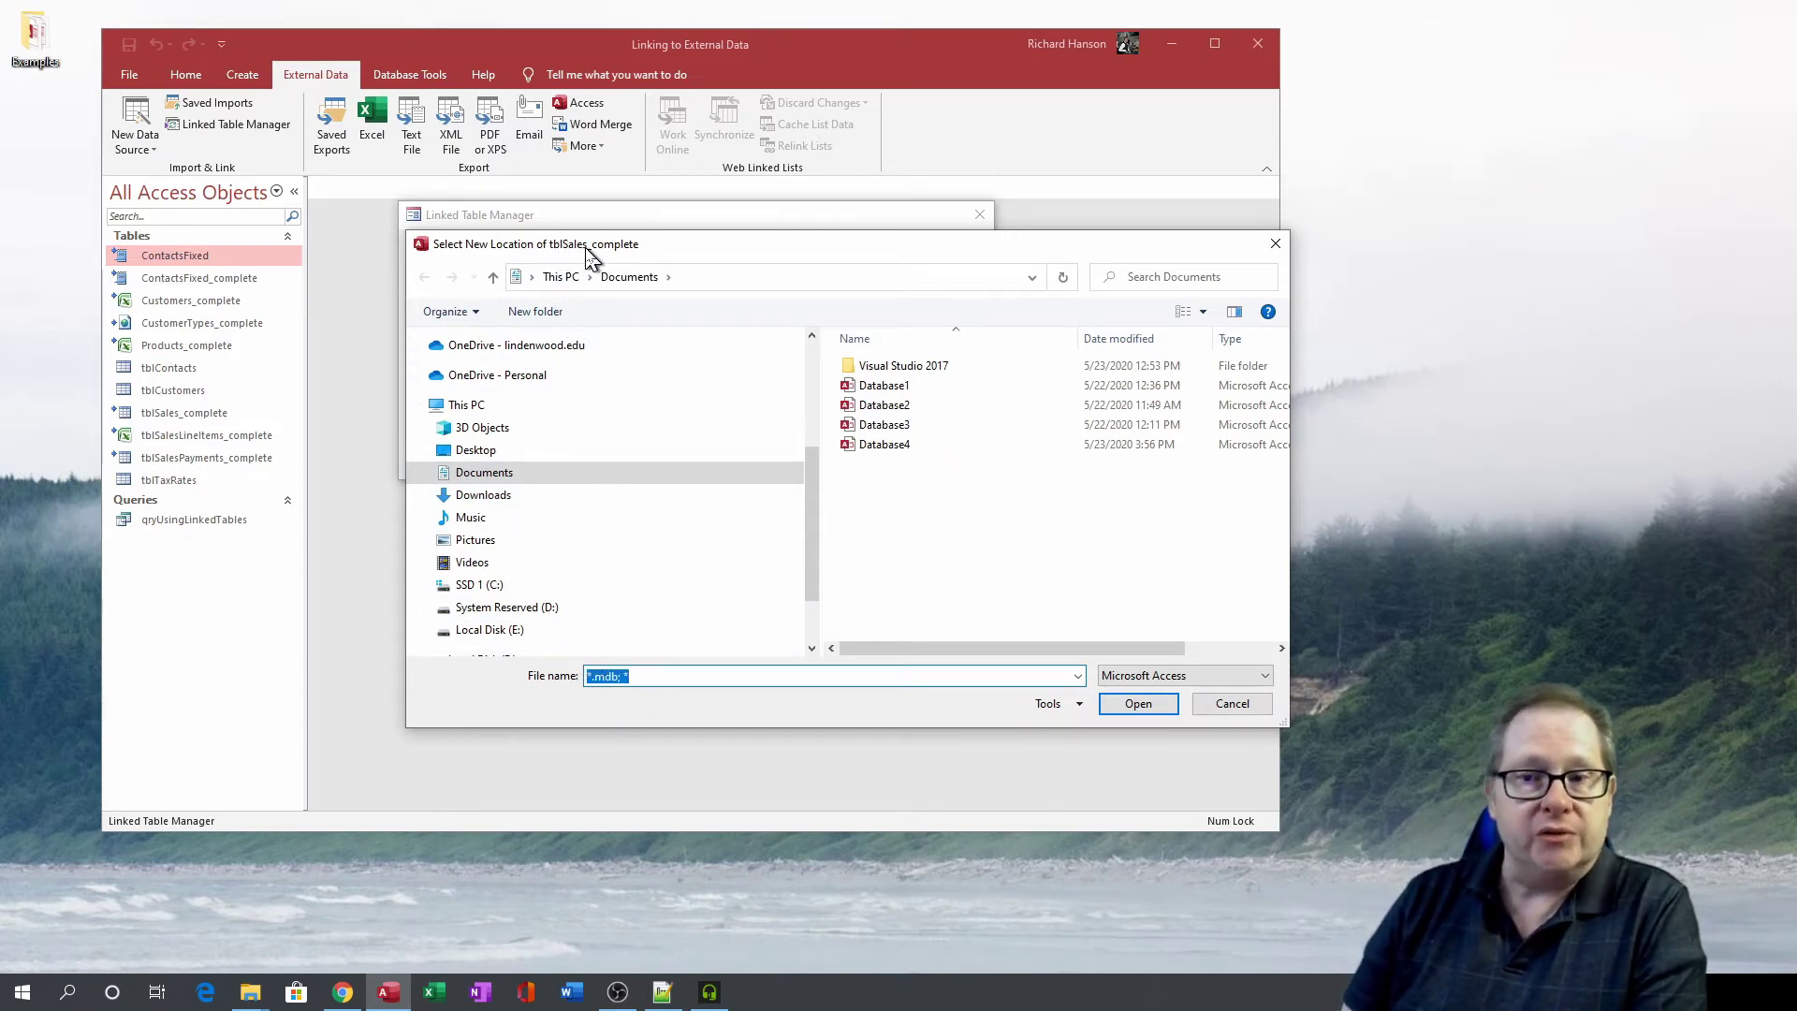
- Browse to Desktop\Examples\Chapter 7 and choose Chapter07_Link for tblSales_complete
left_click_drag(761, 249, 652, 354)
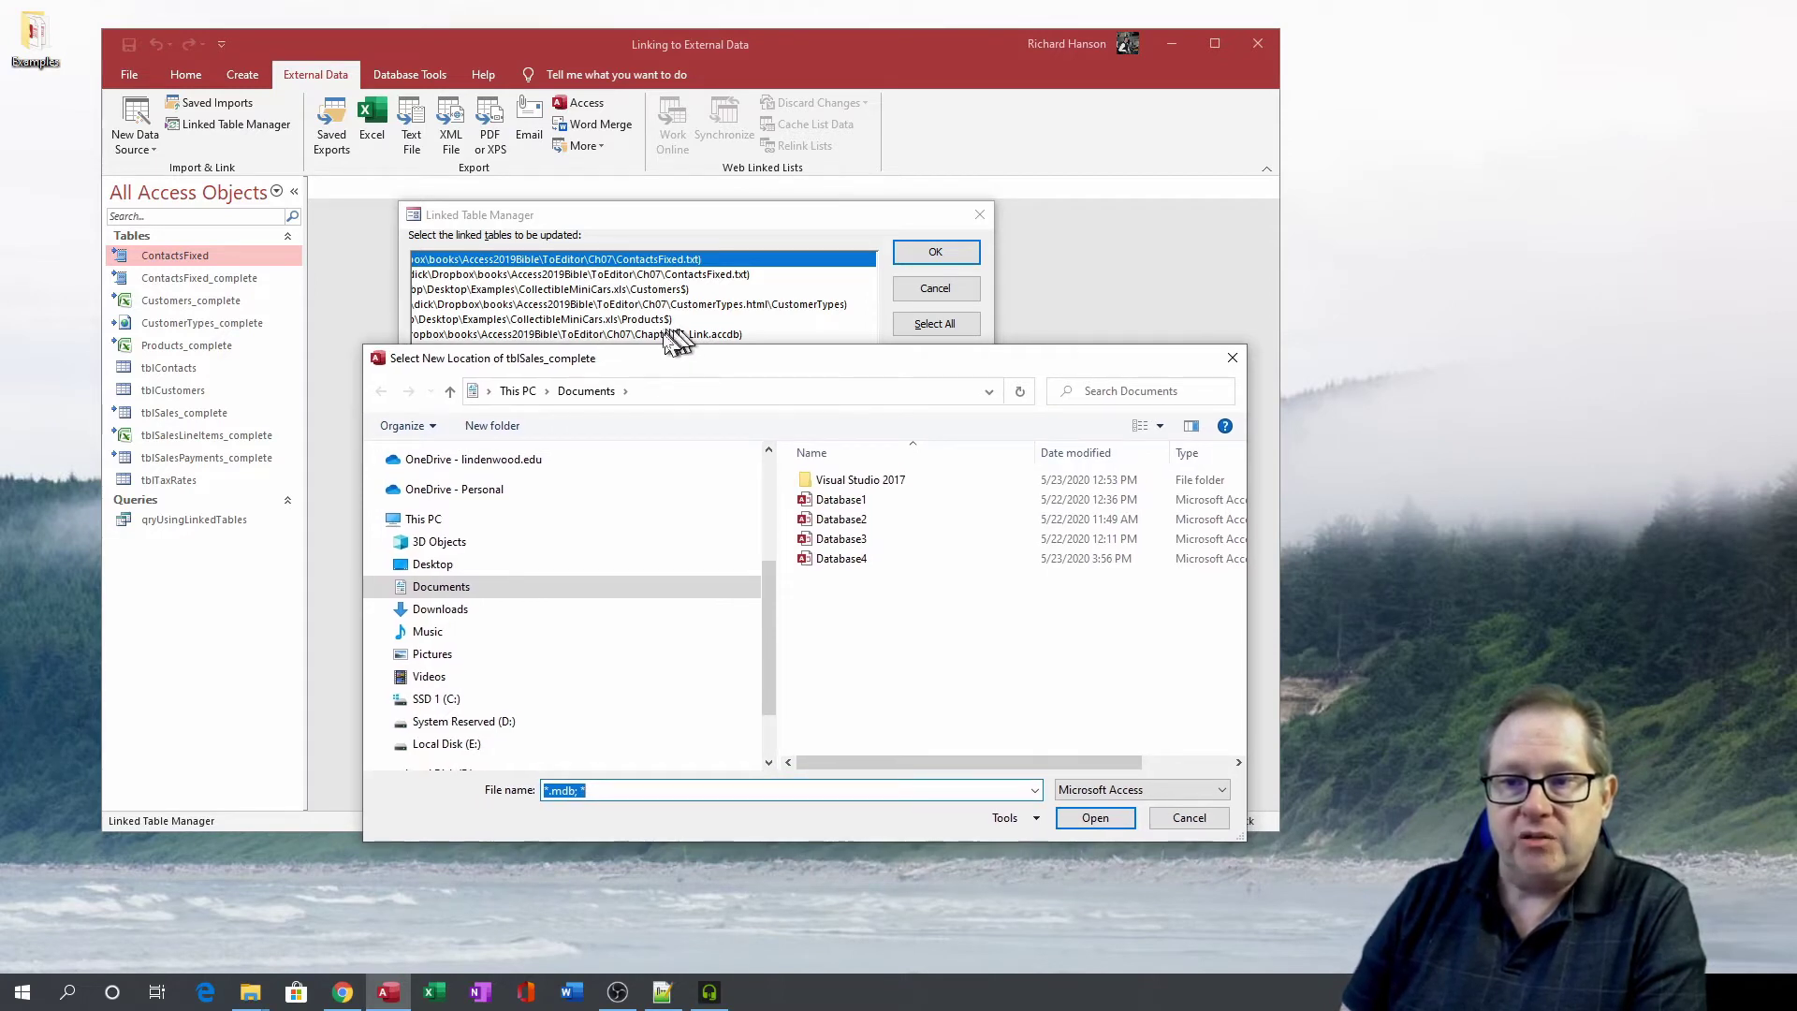
left_click(433, 564)
double_click(842, 481)
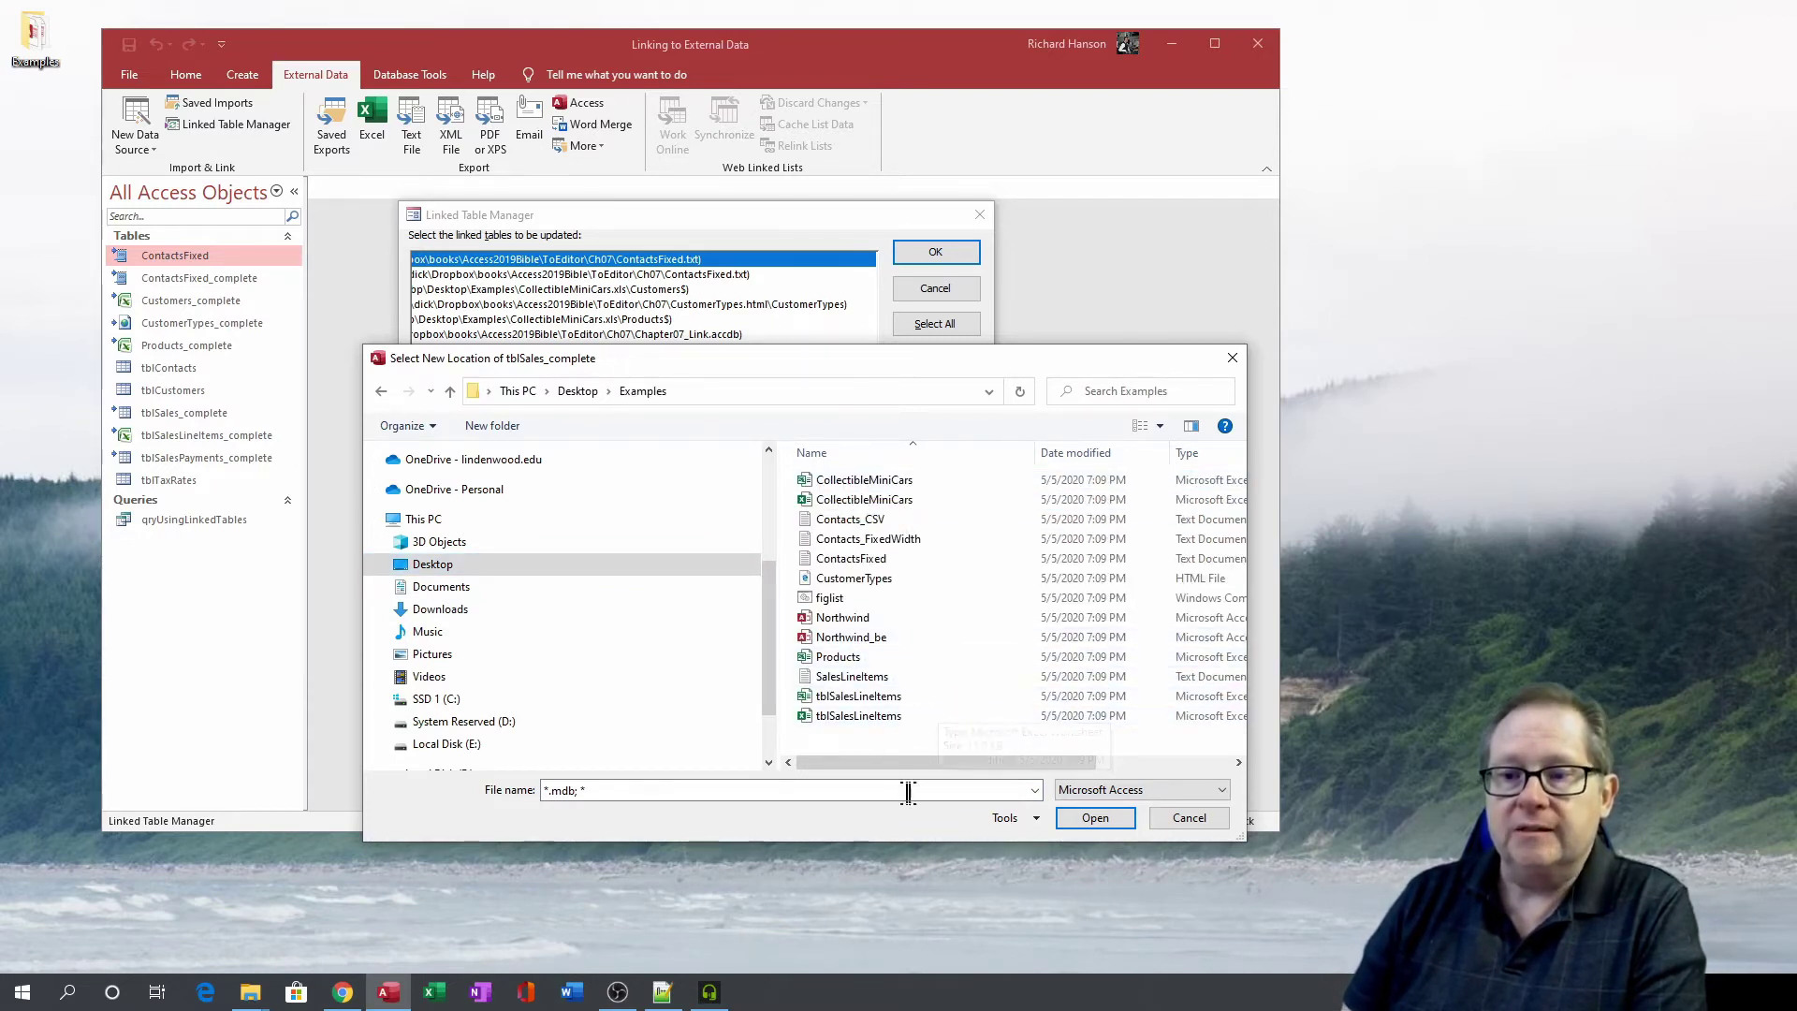
left_click_drag(769, 603, 776, 644)
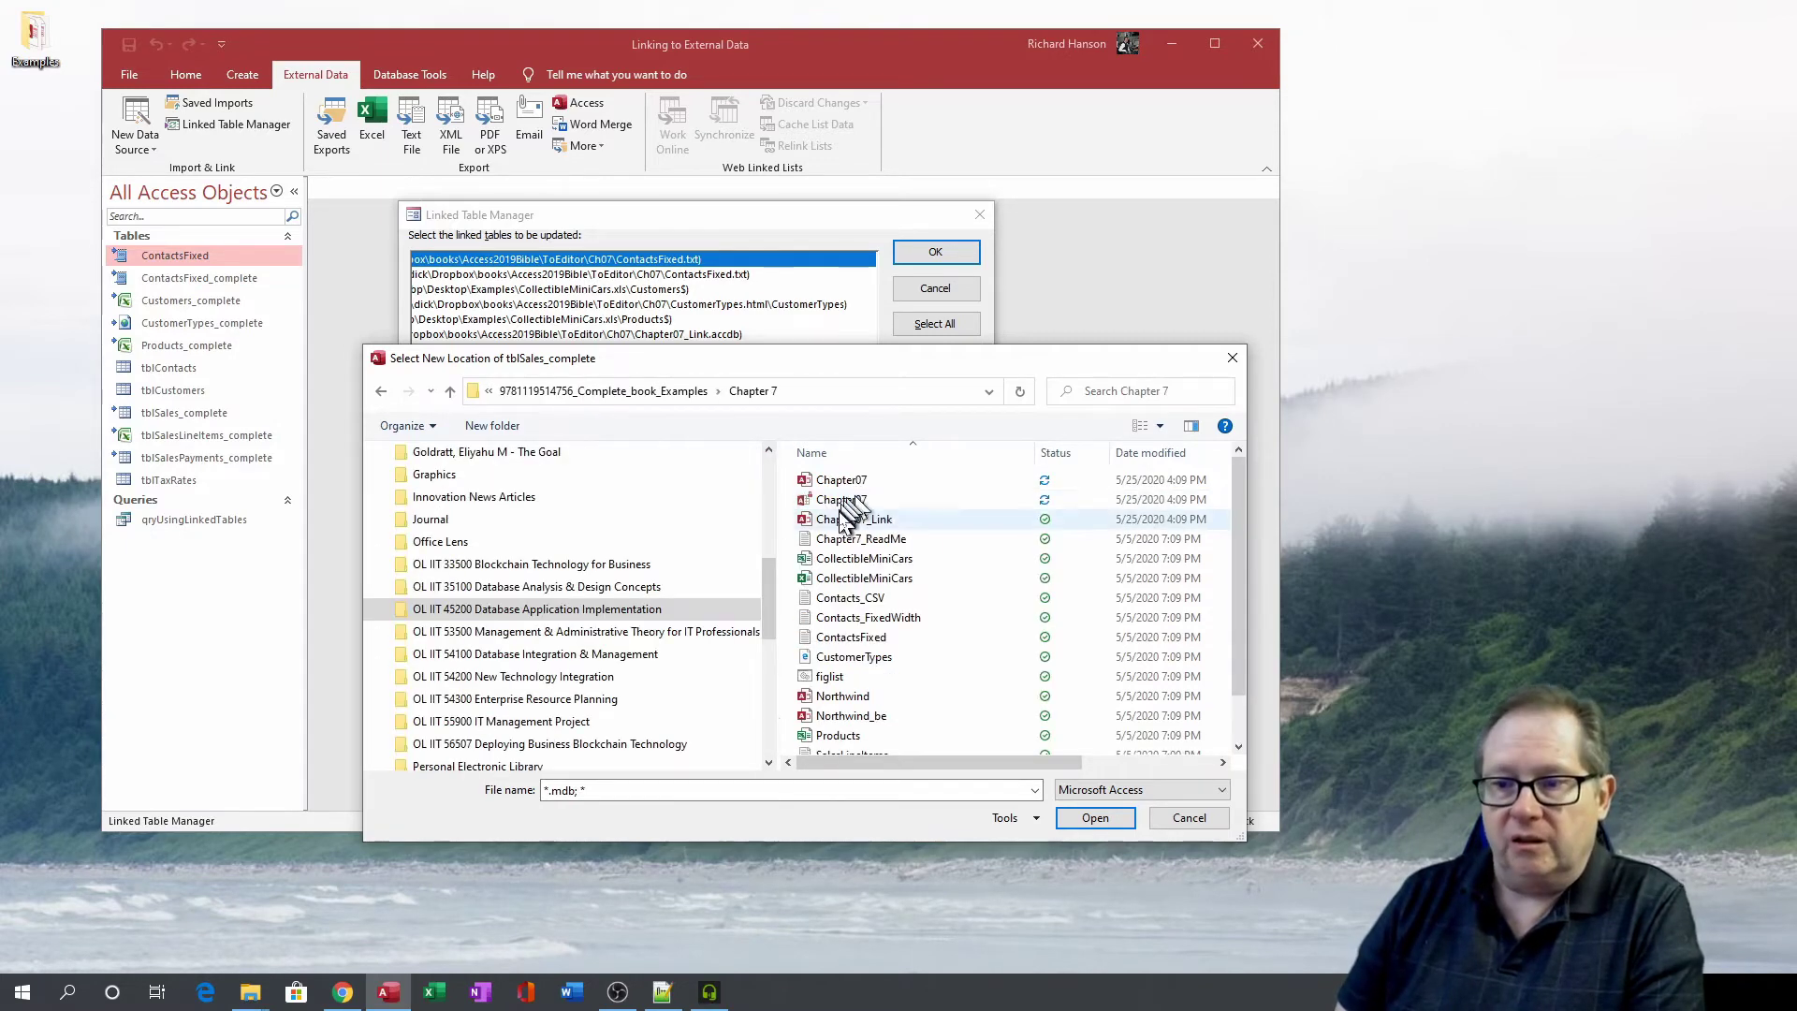
left_click(853, 519)
- Confirm Chapter07_Link, then relink tblSalesLineItems_complete to the tblSalesLineItems Excel workbook
left_click(1095, 817)
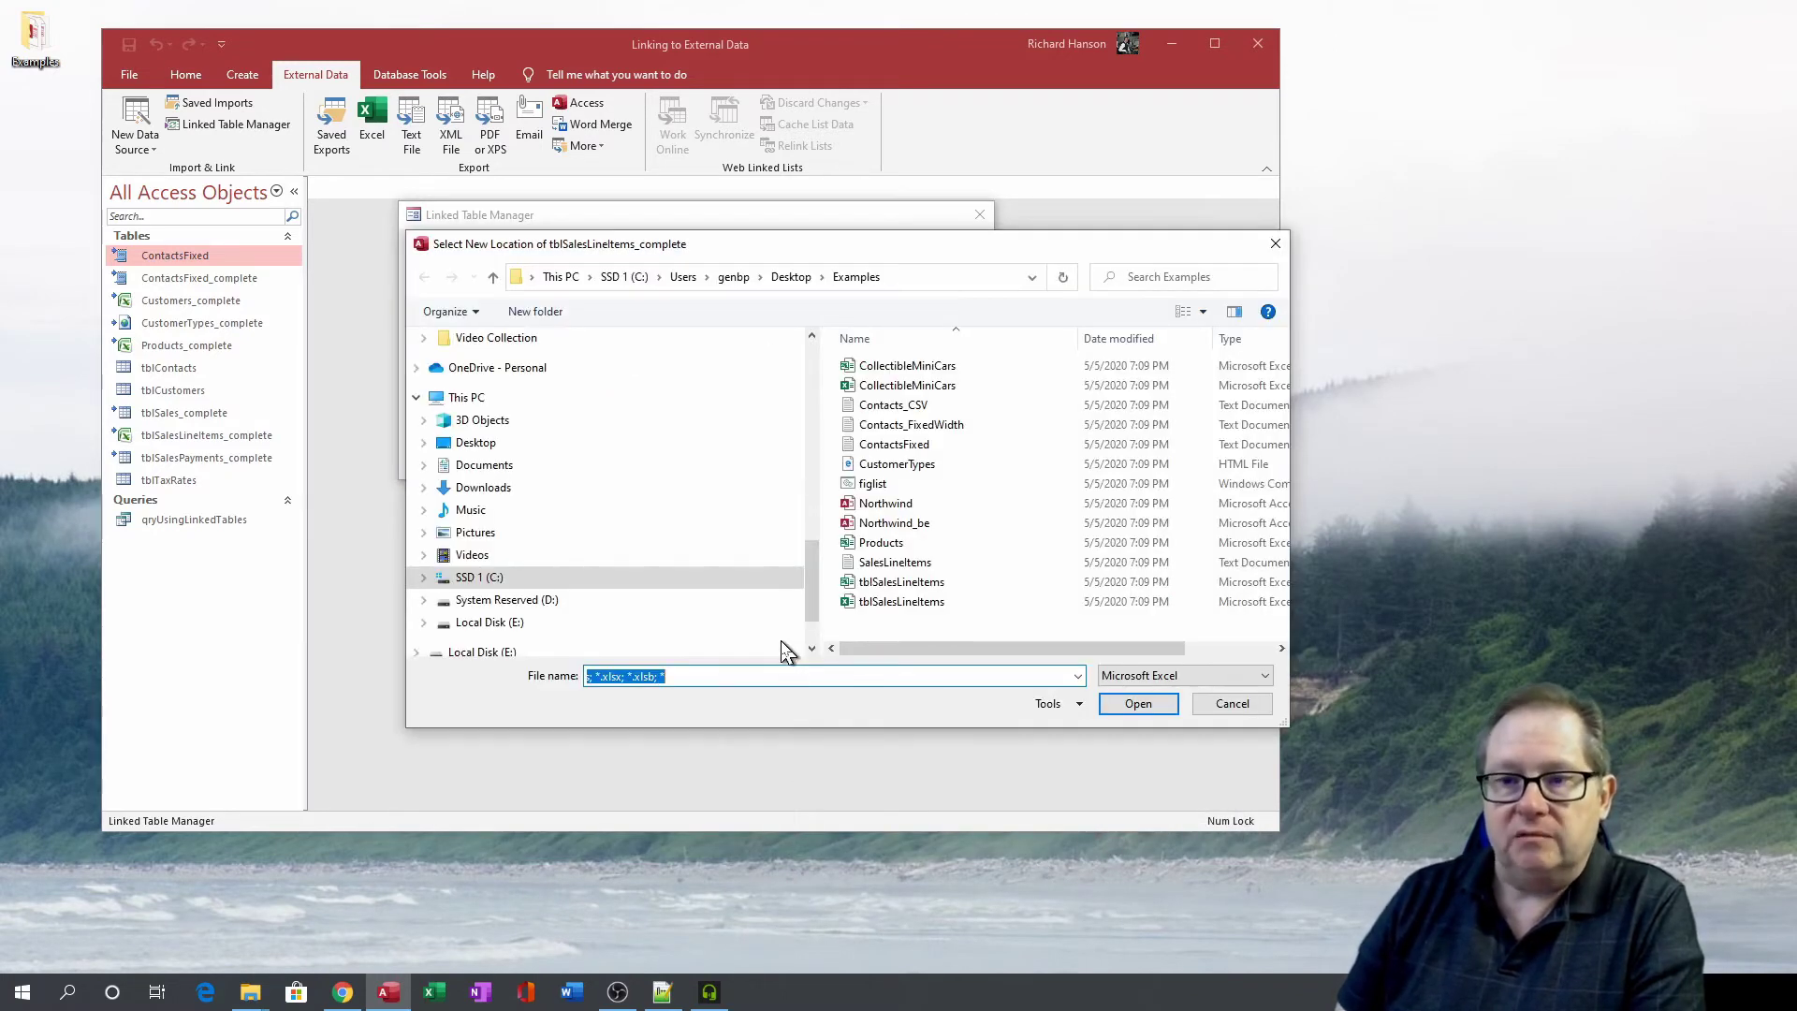
left_click_drag(761, 246, 745, 375)
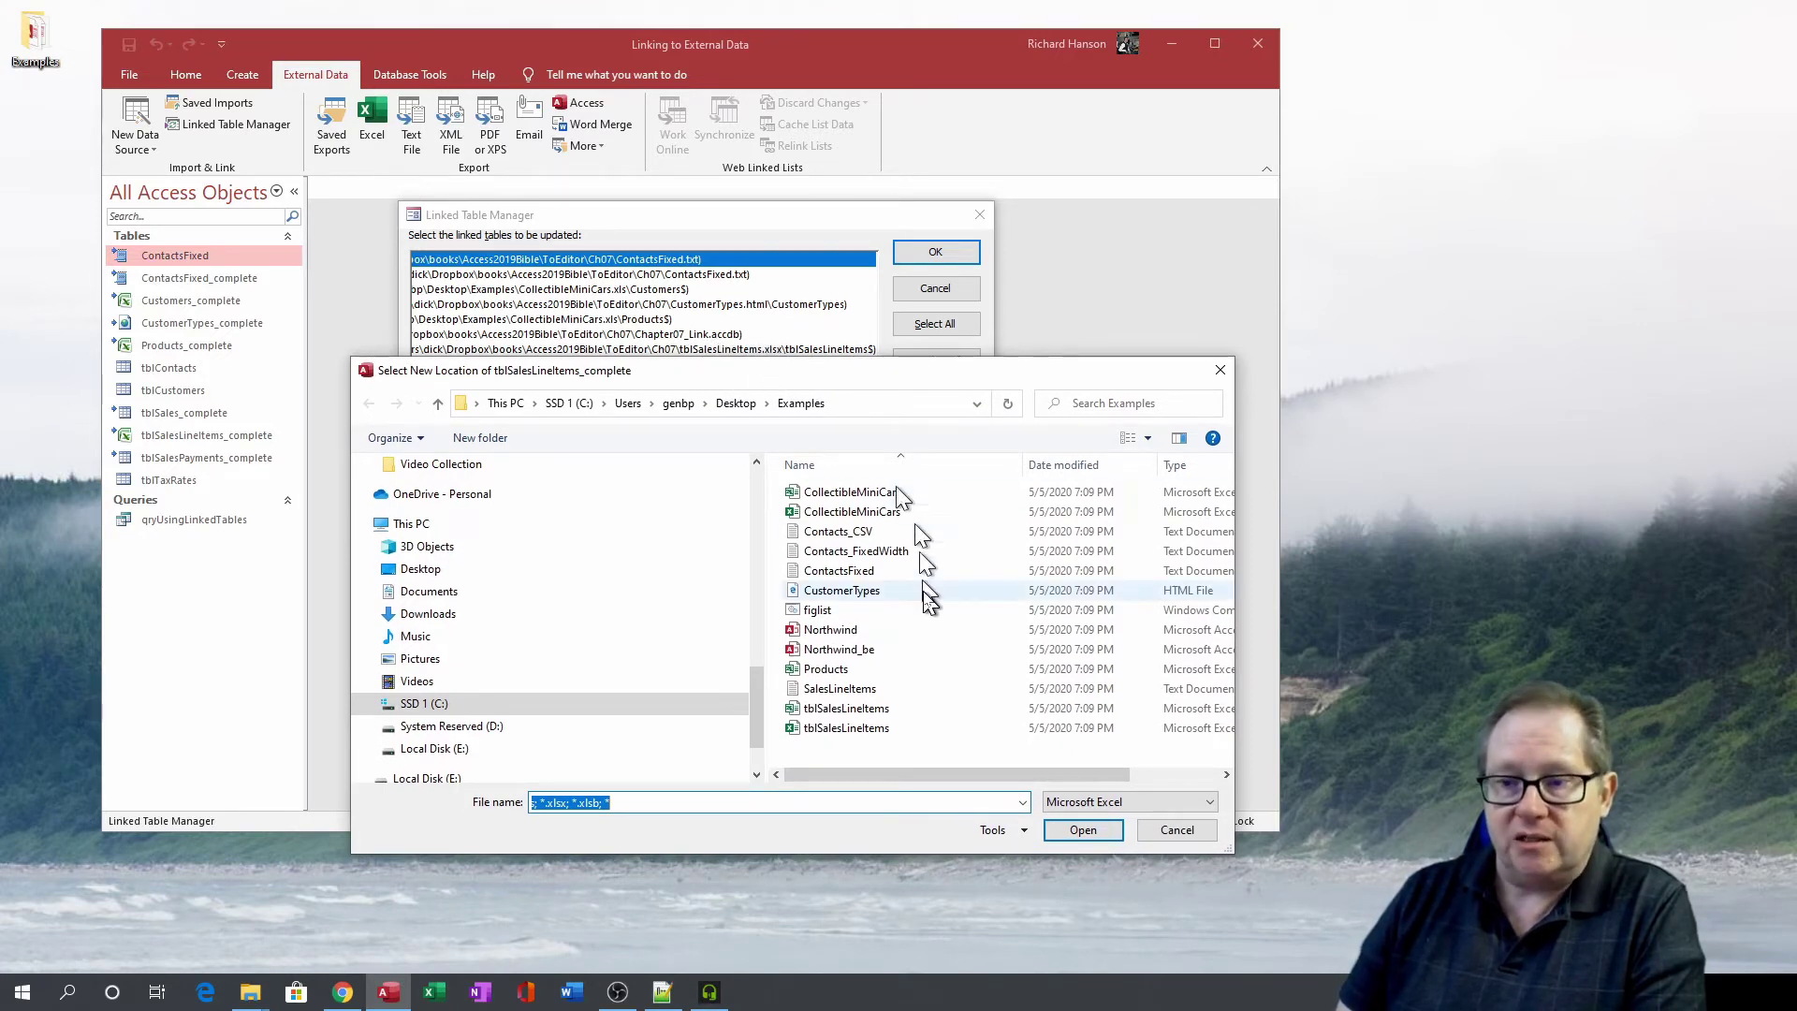
left_click(850, 728)
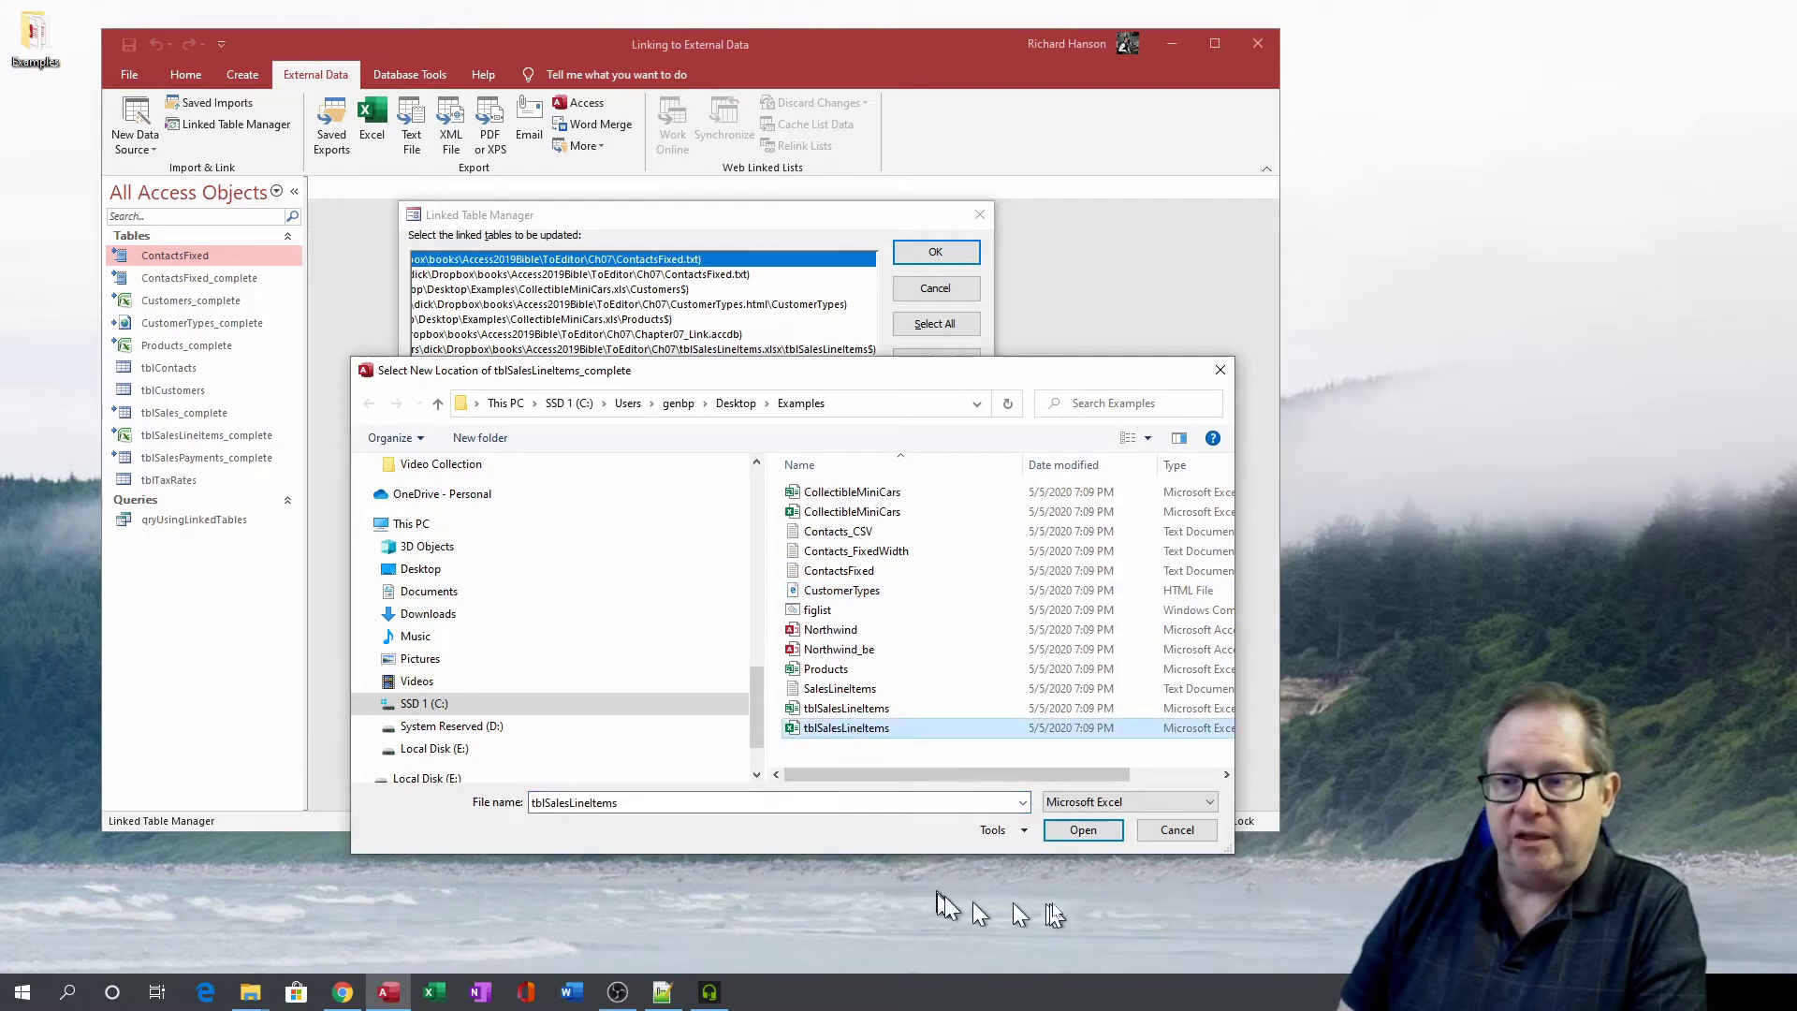
left_click(1083, 830)
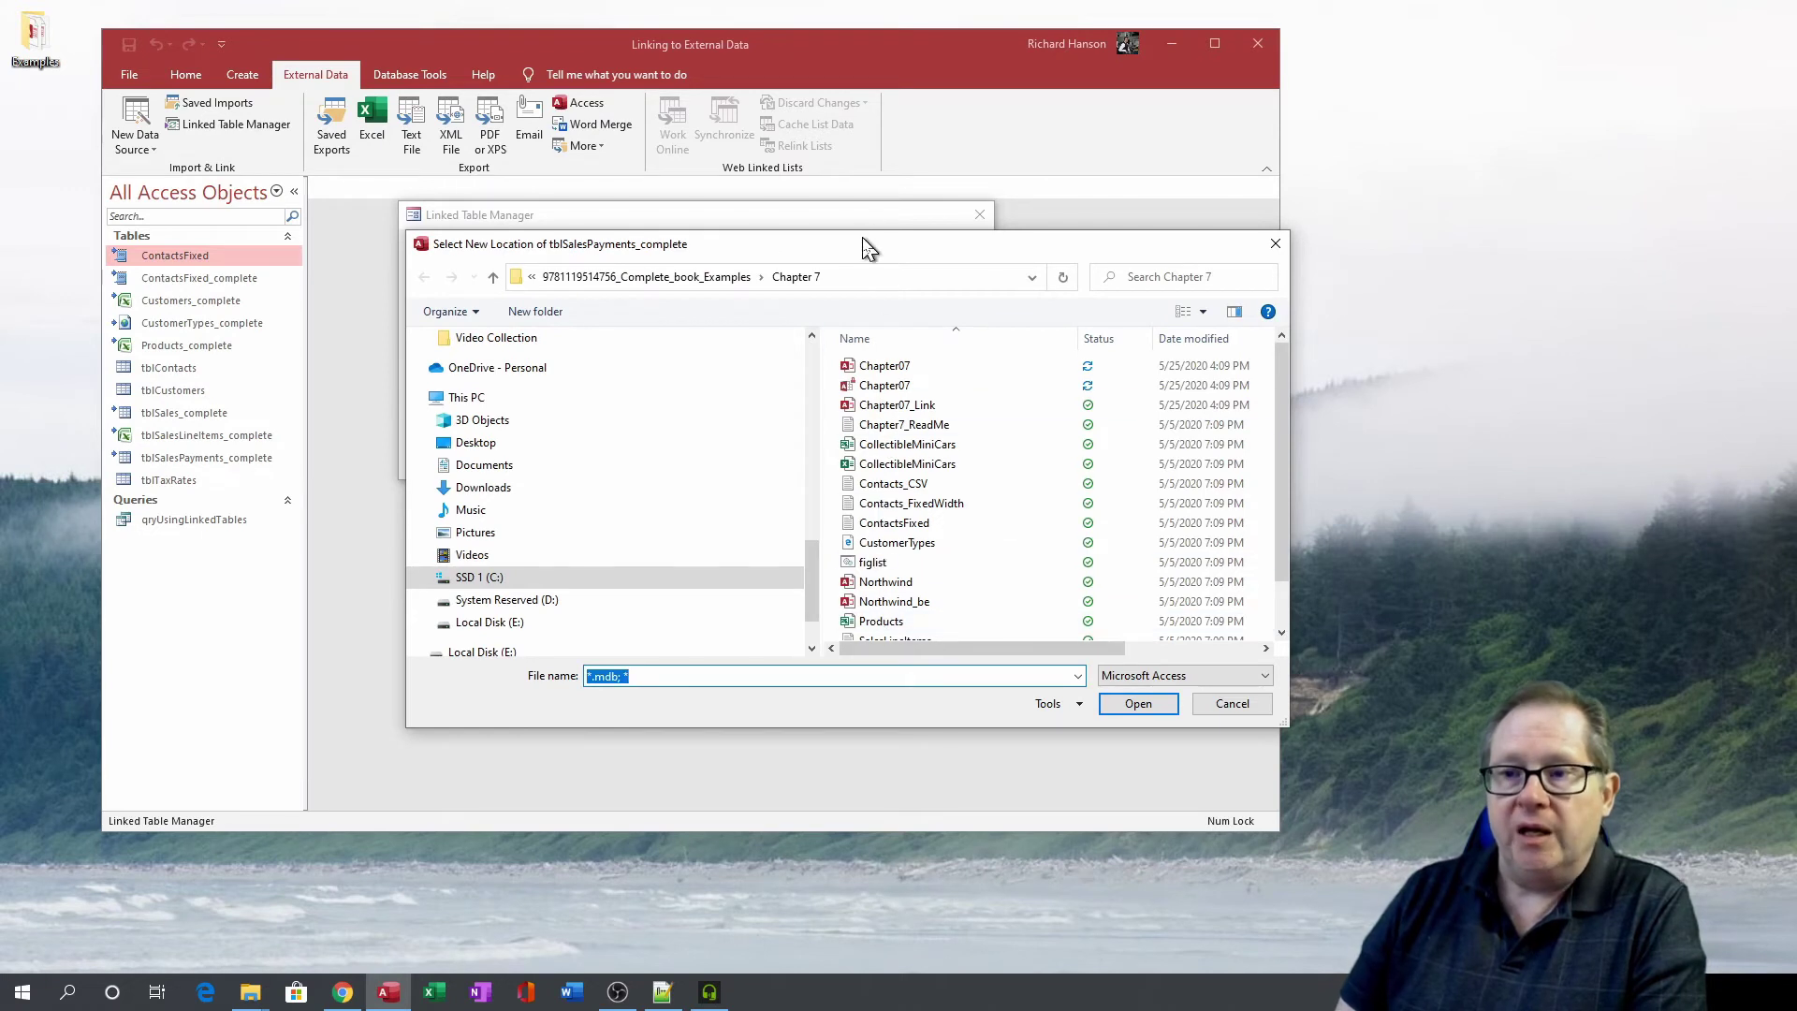
- Relink tblSalesPayments_complete to the Chapter07_Link database, completing the refresh
left_click_drag(880, 245, 850, 385)
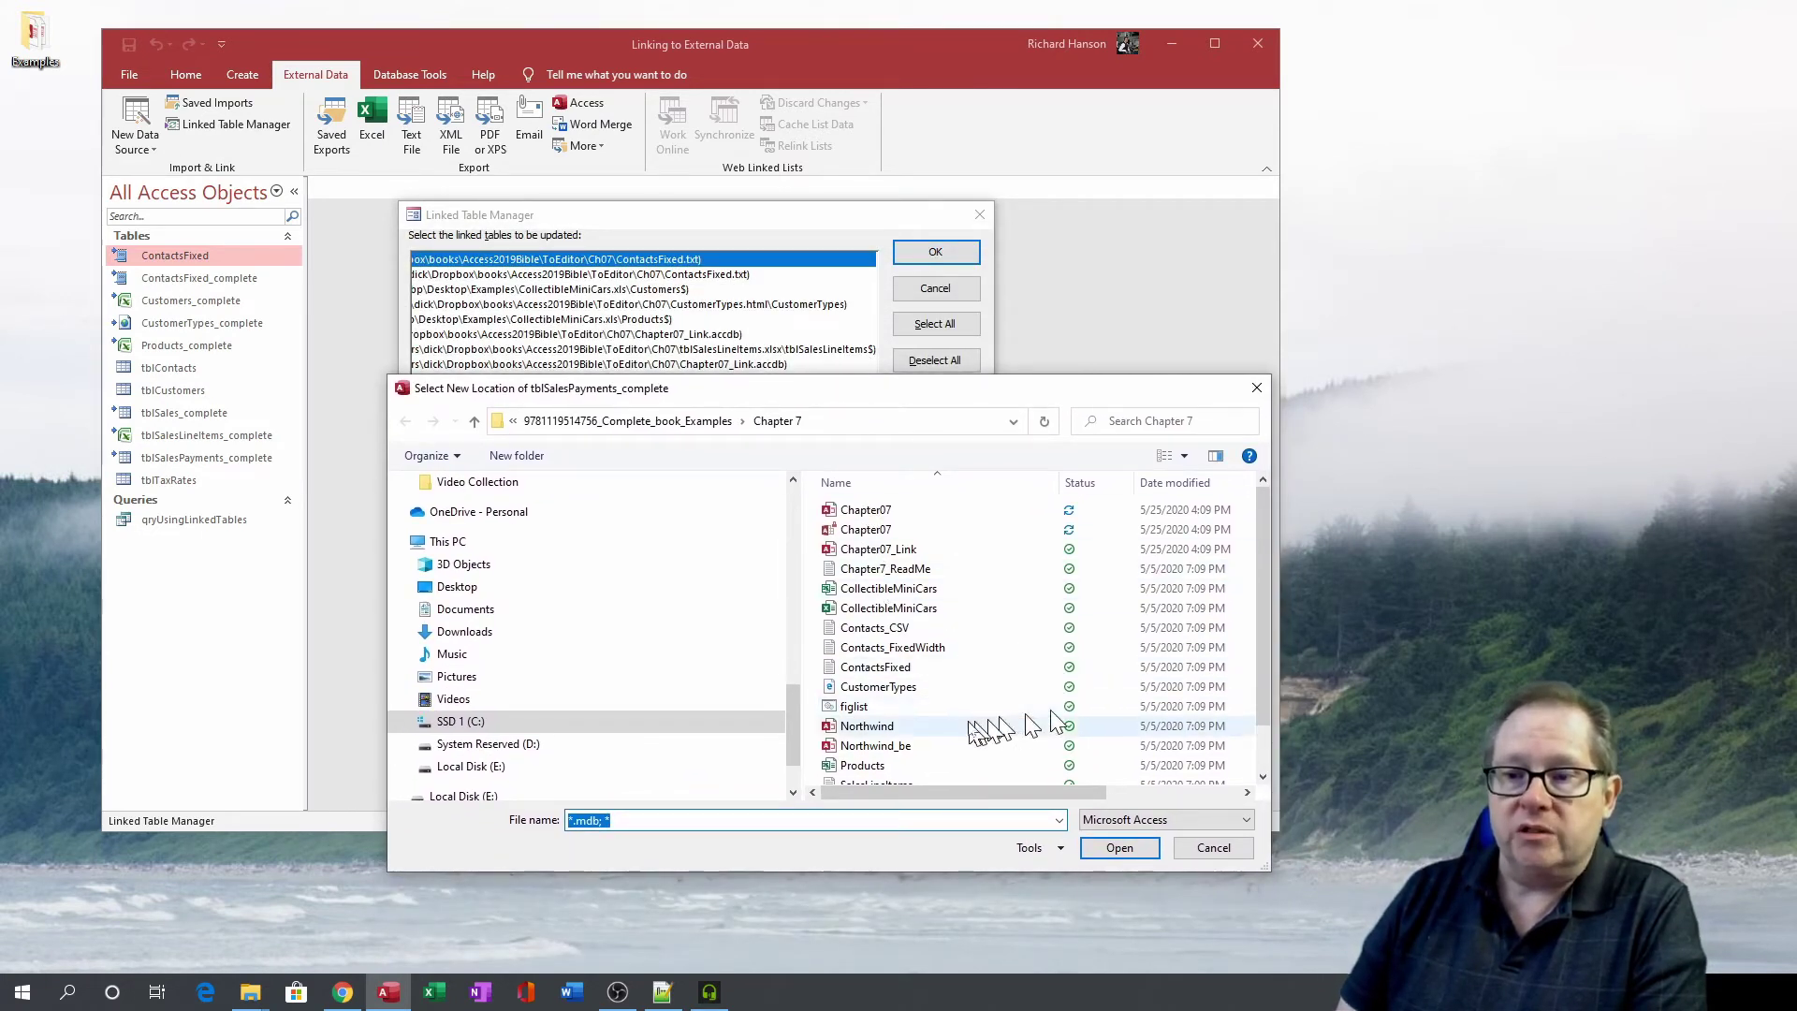
left_click(893, 554)
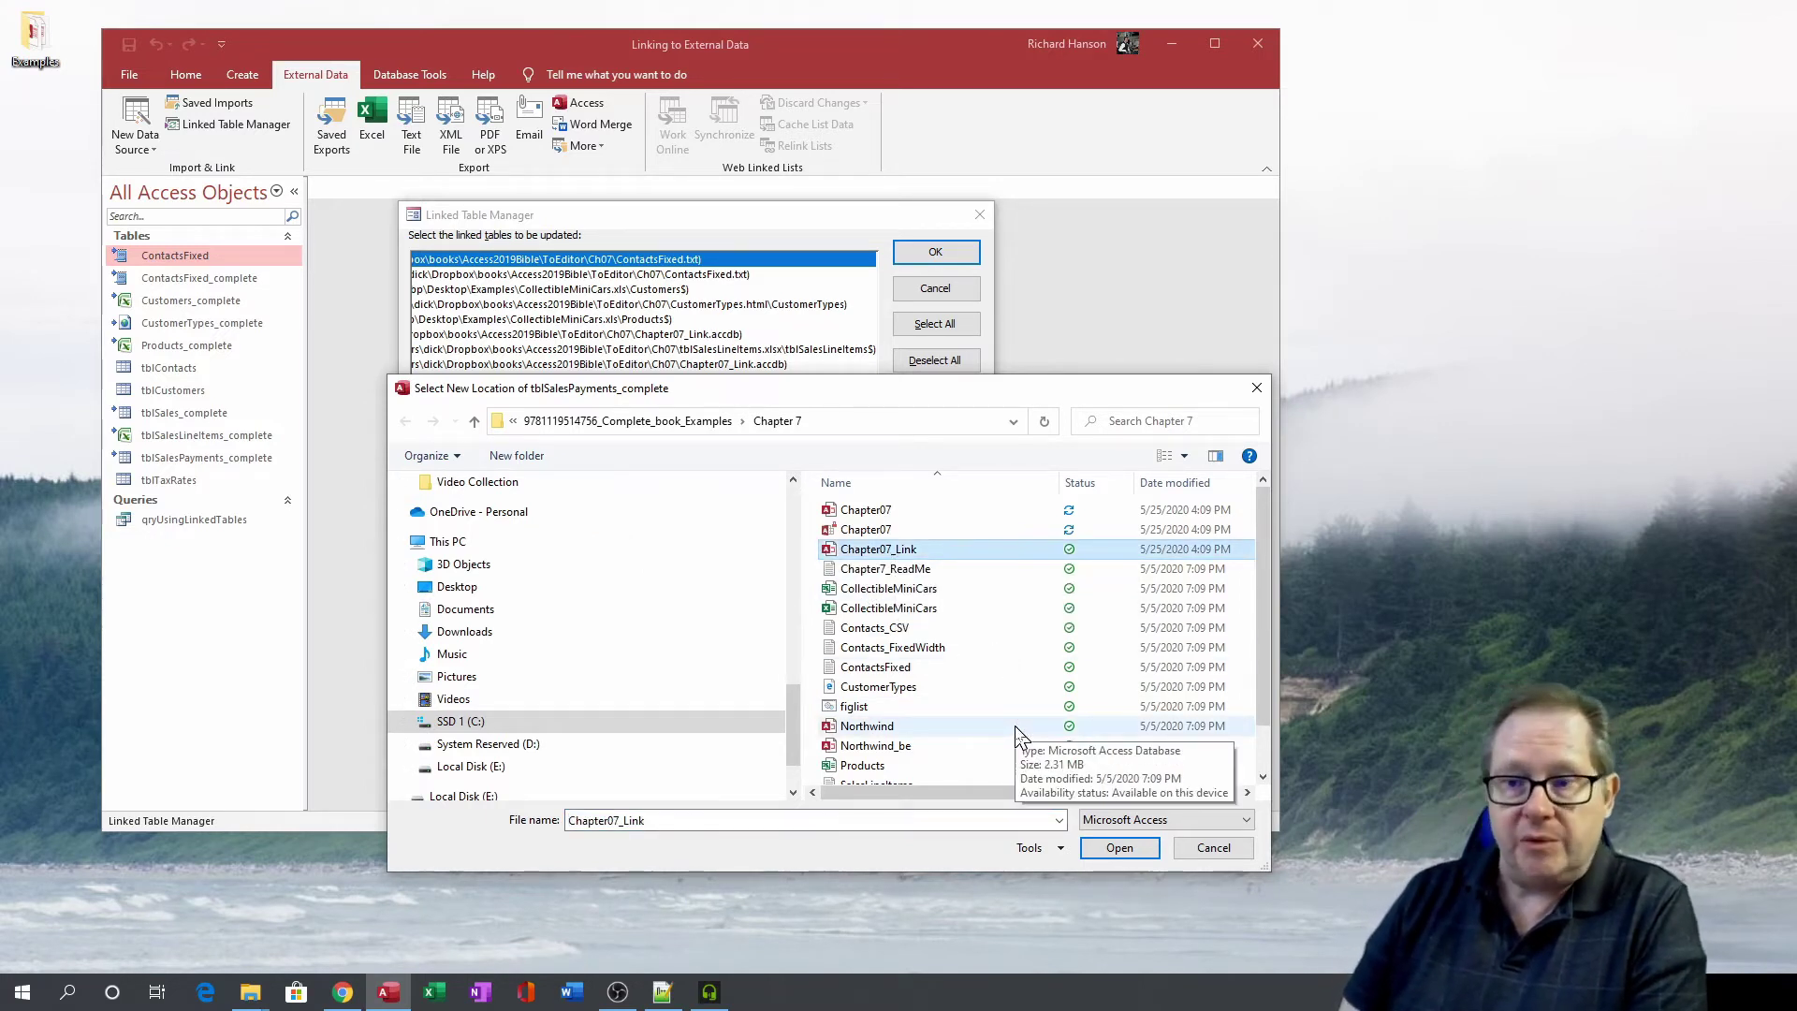
left_click(1119, 847)
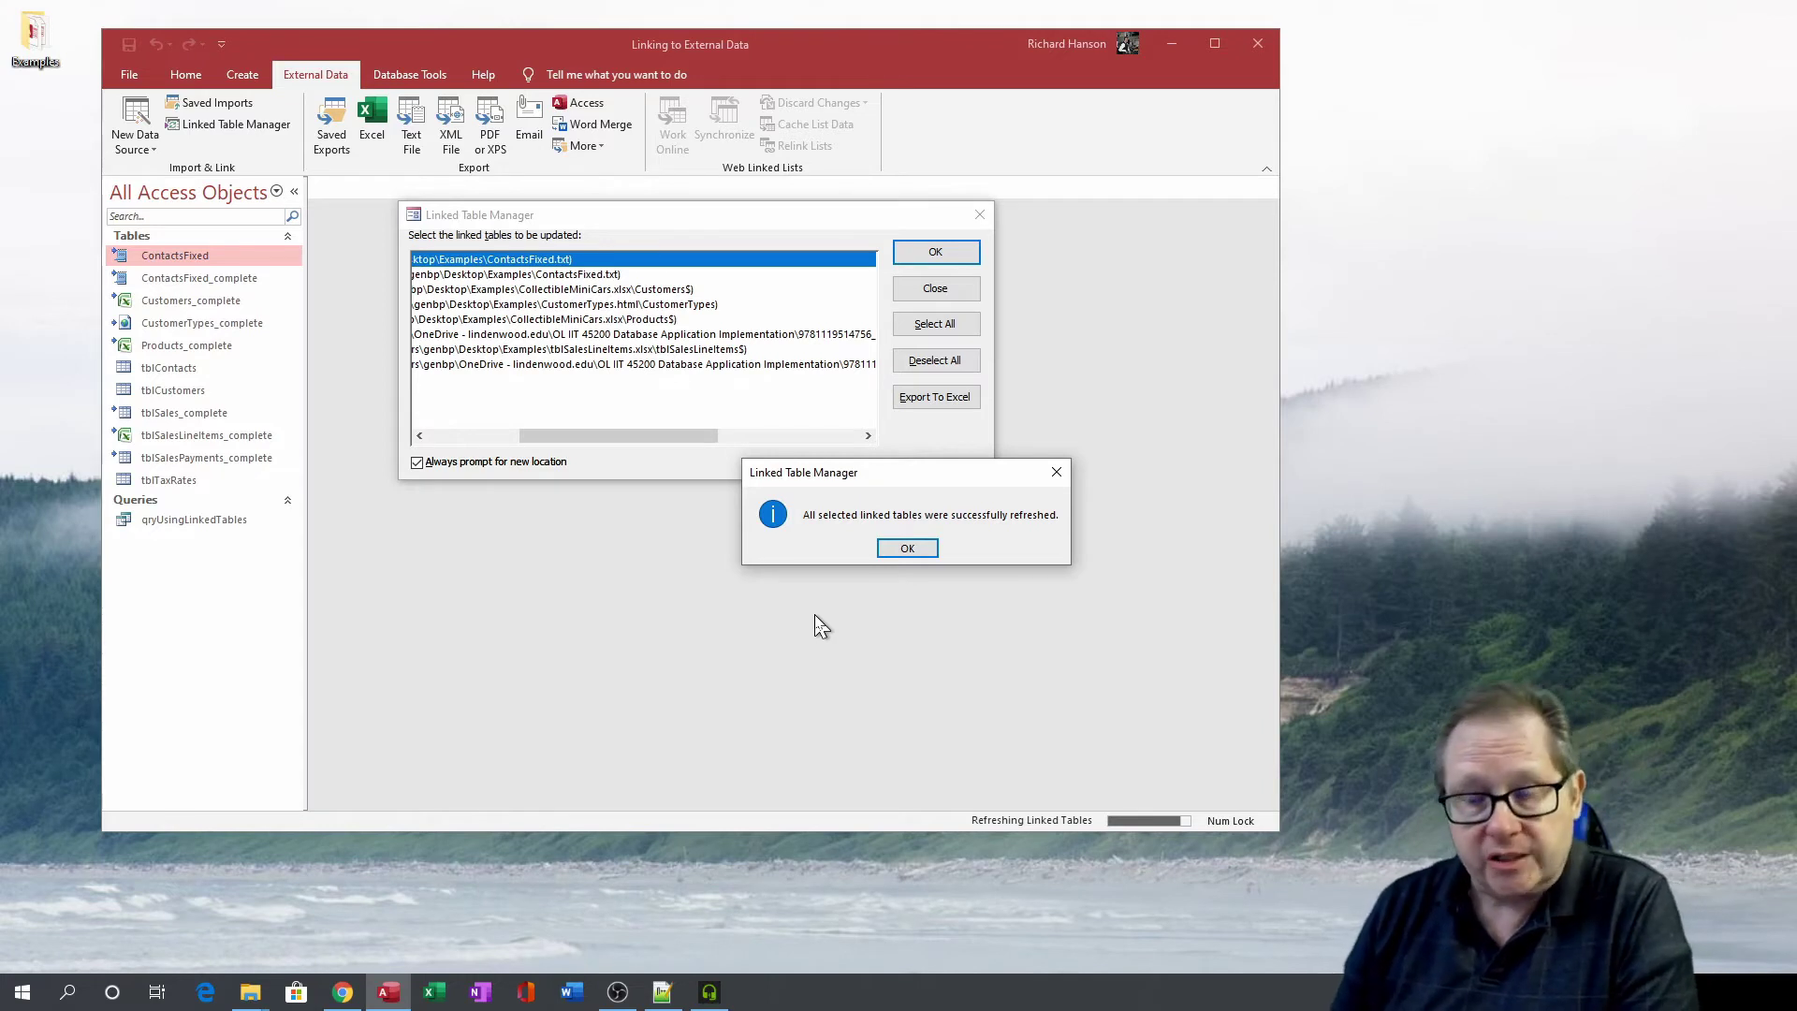
- Dismiss the refresh success message, close the Linked Table Manager, and open tblSalesLineItems_complete
left_click(906, 547)
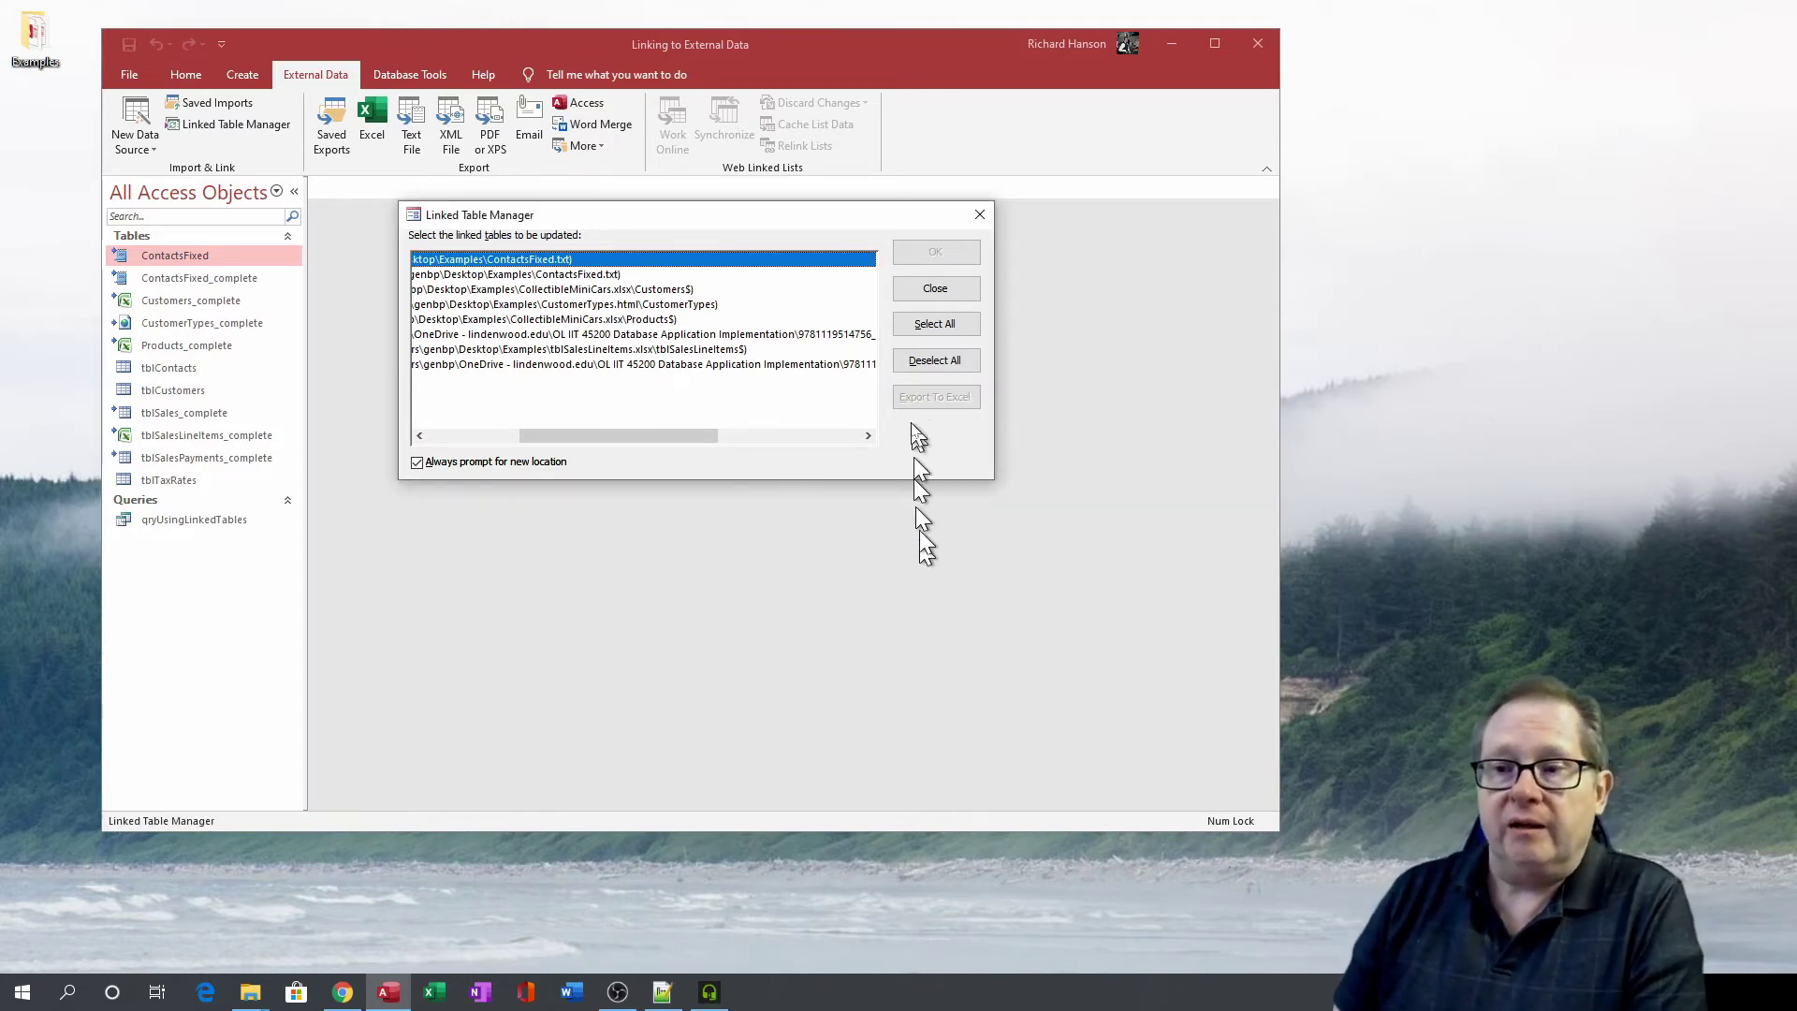
left_click(935, 288)
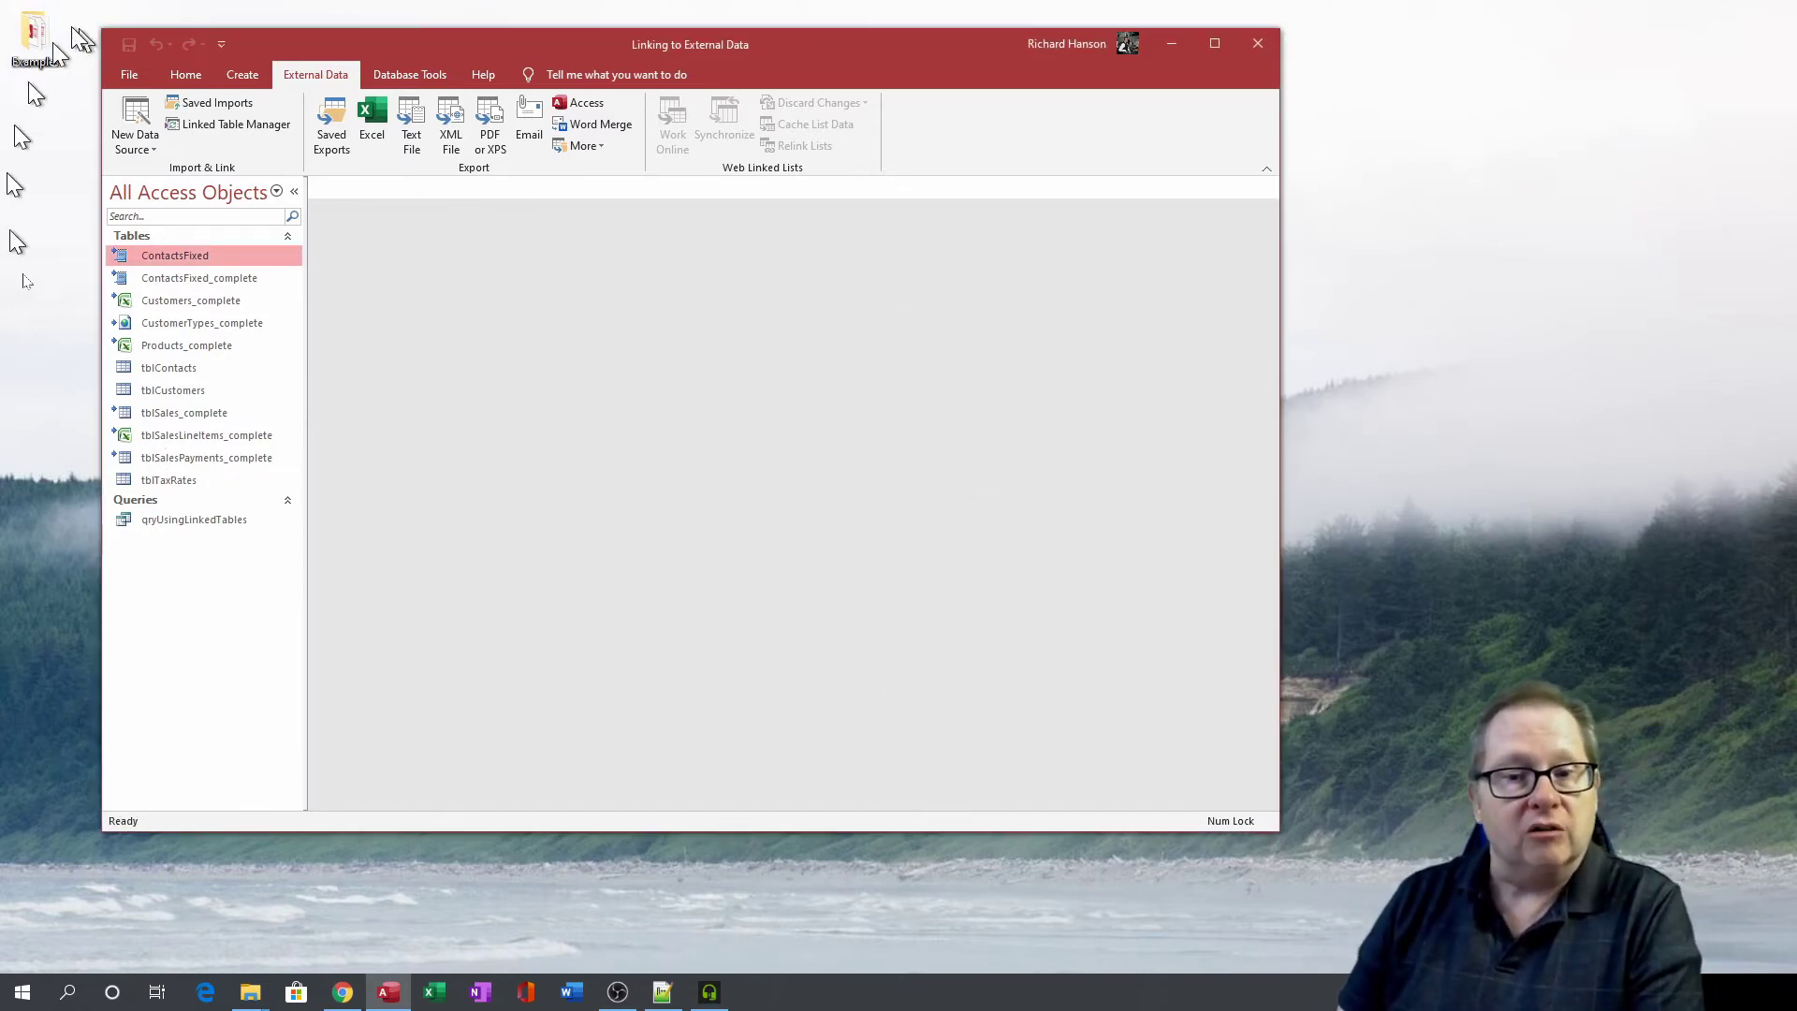
double_click(213, 438)
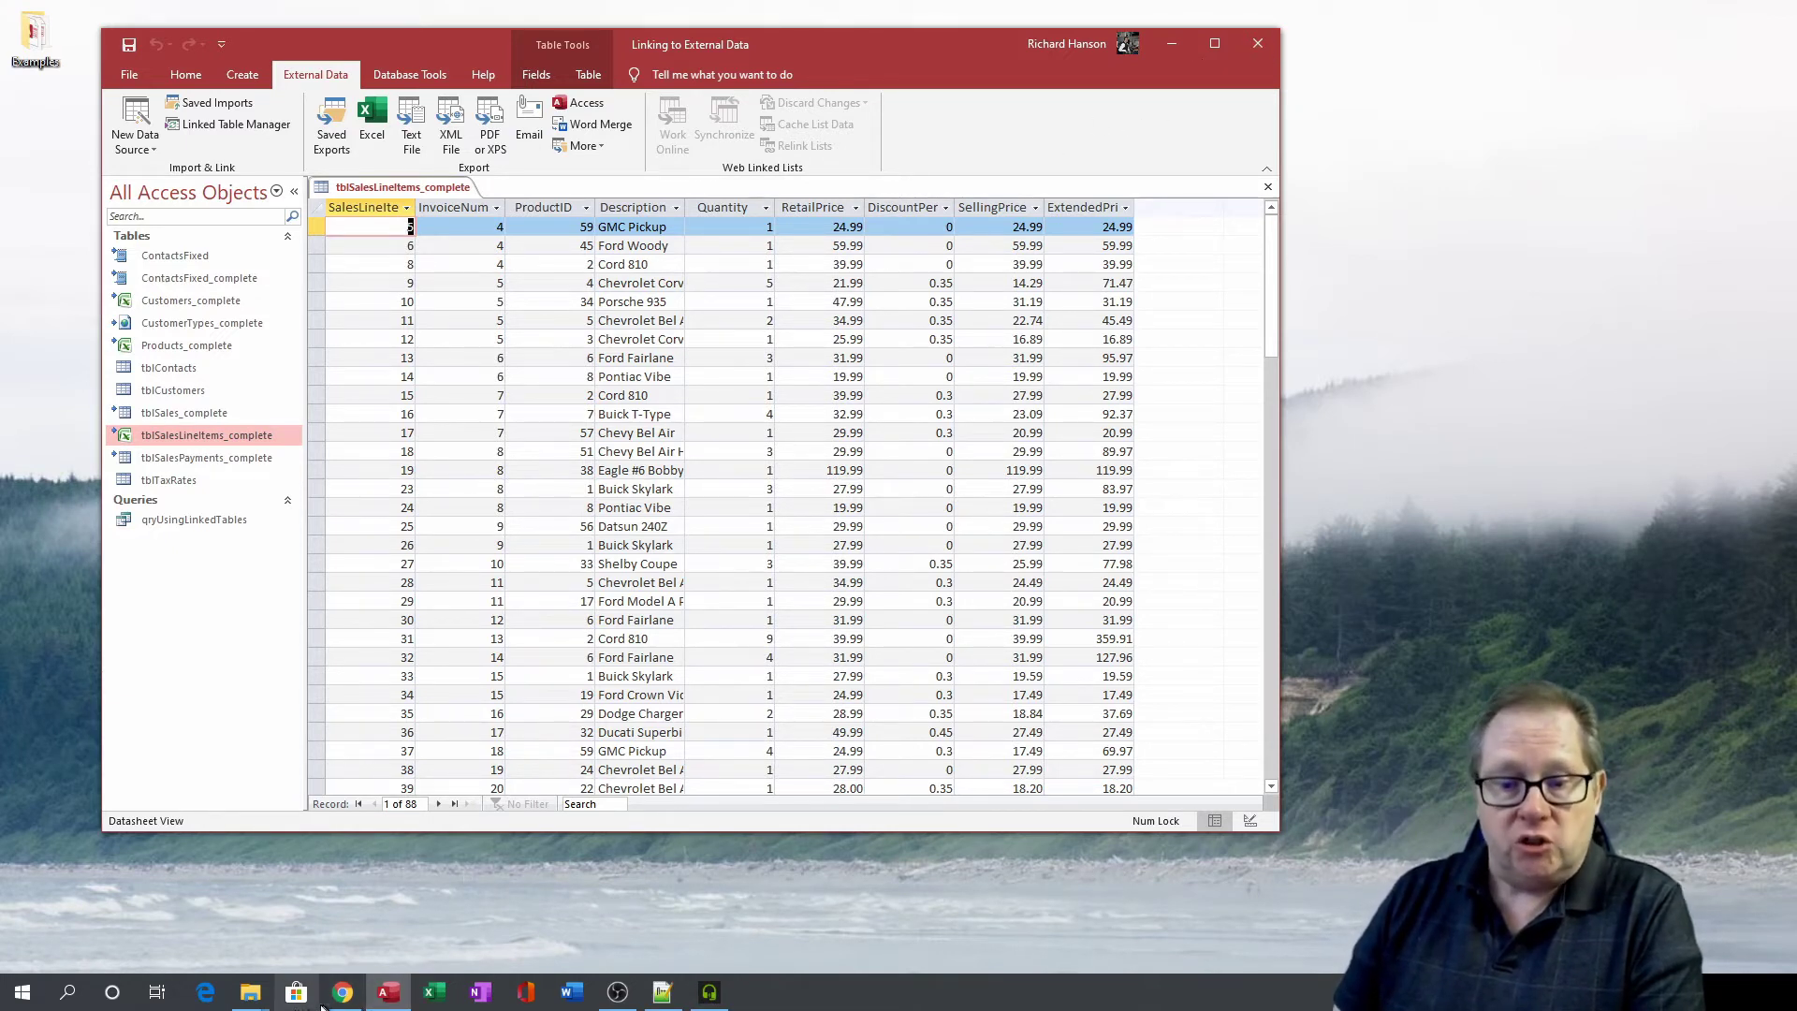
- Open the Chapter07_Link database from the Chapter 7 folder window
mouse_move(250, 1004)
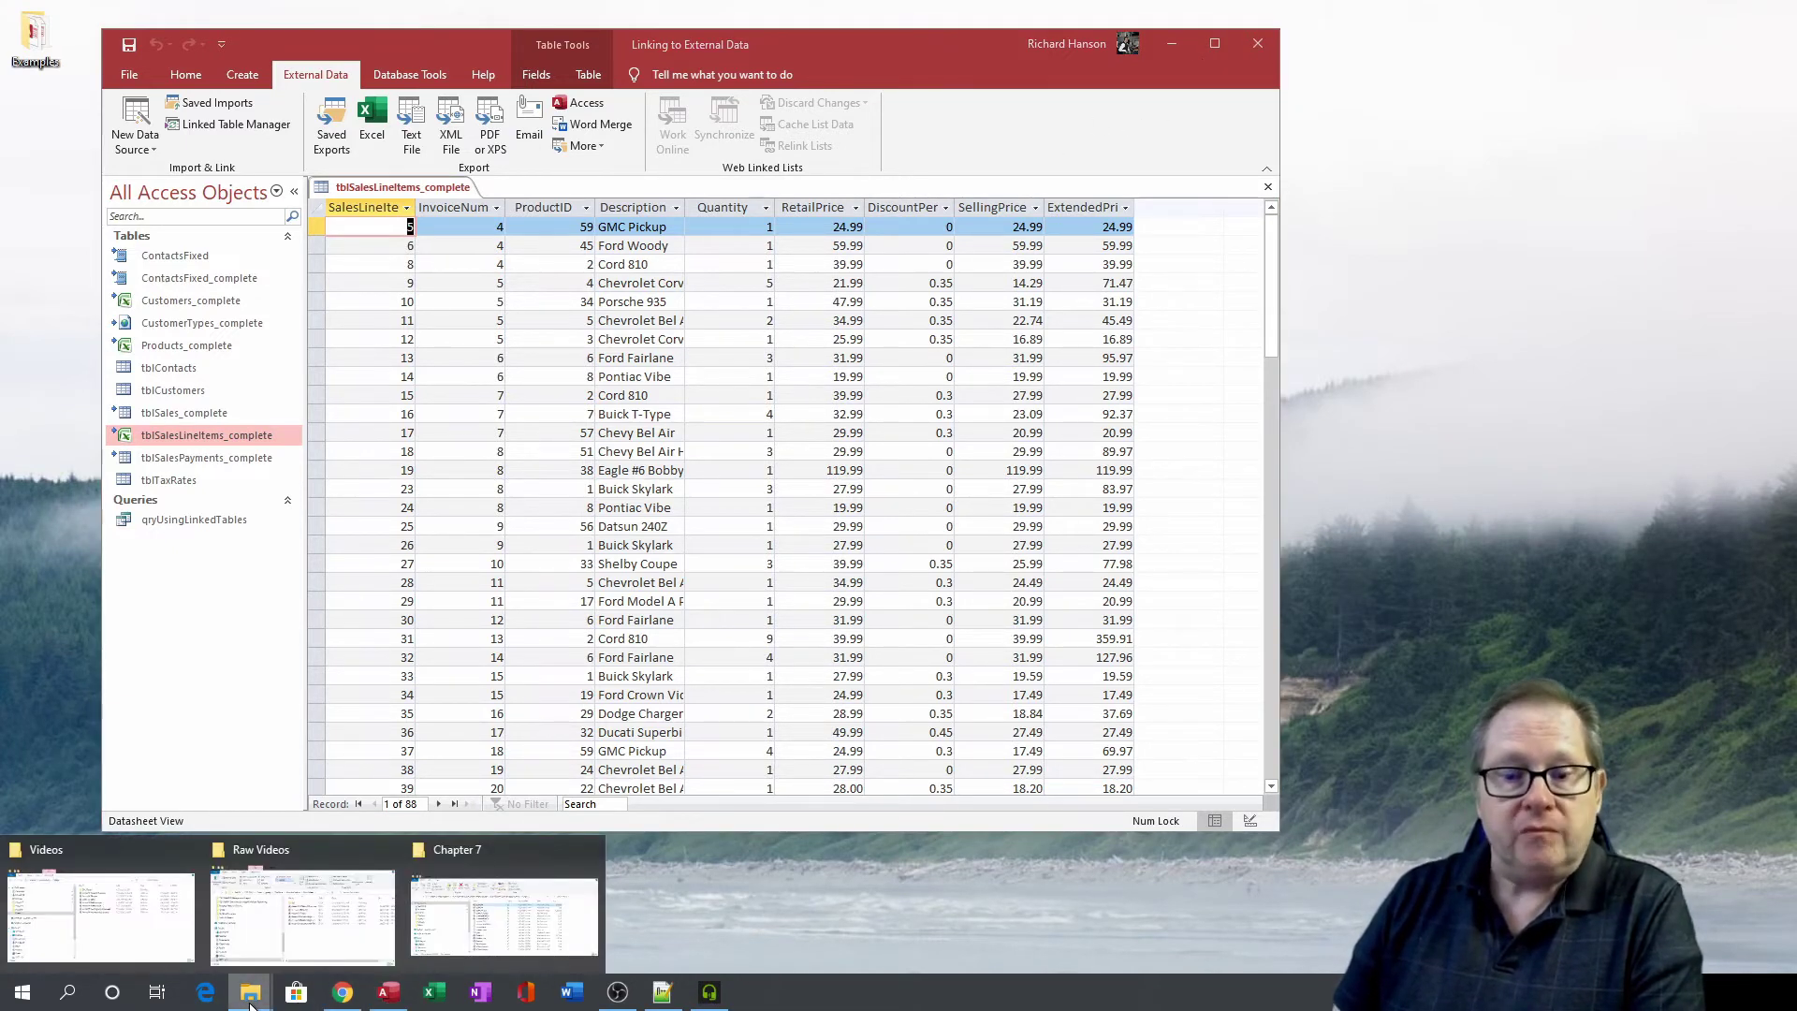
left_click(456, 947)
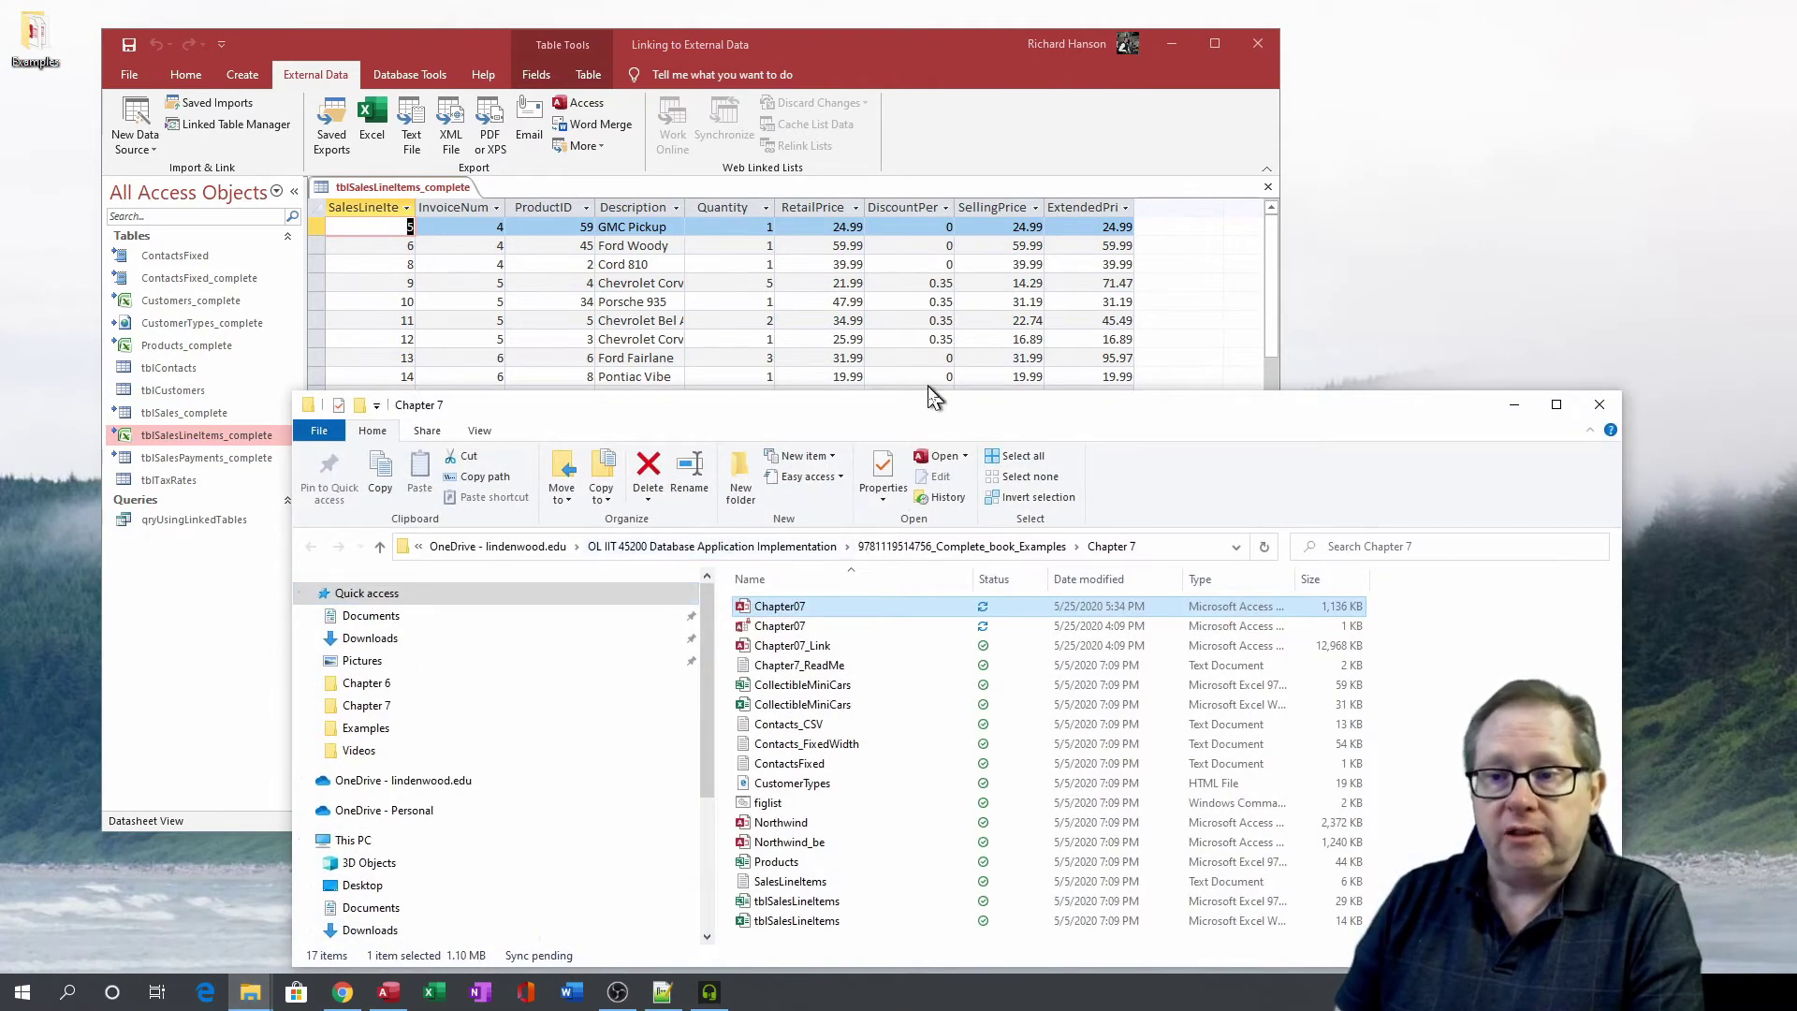
left_click_drag(924, 402, 713, 214)
left_click(575, 463)
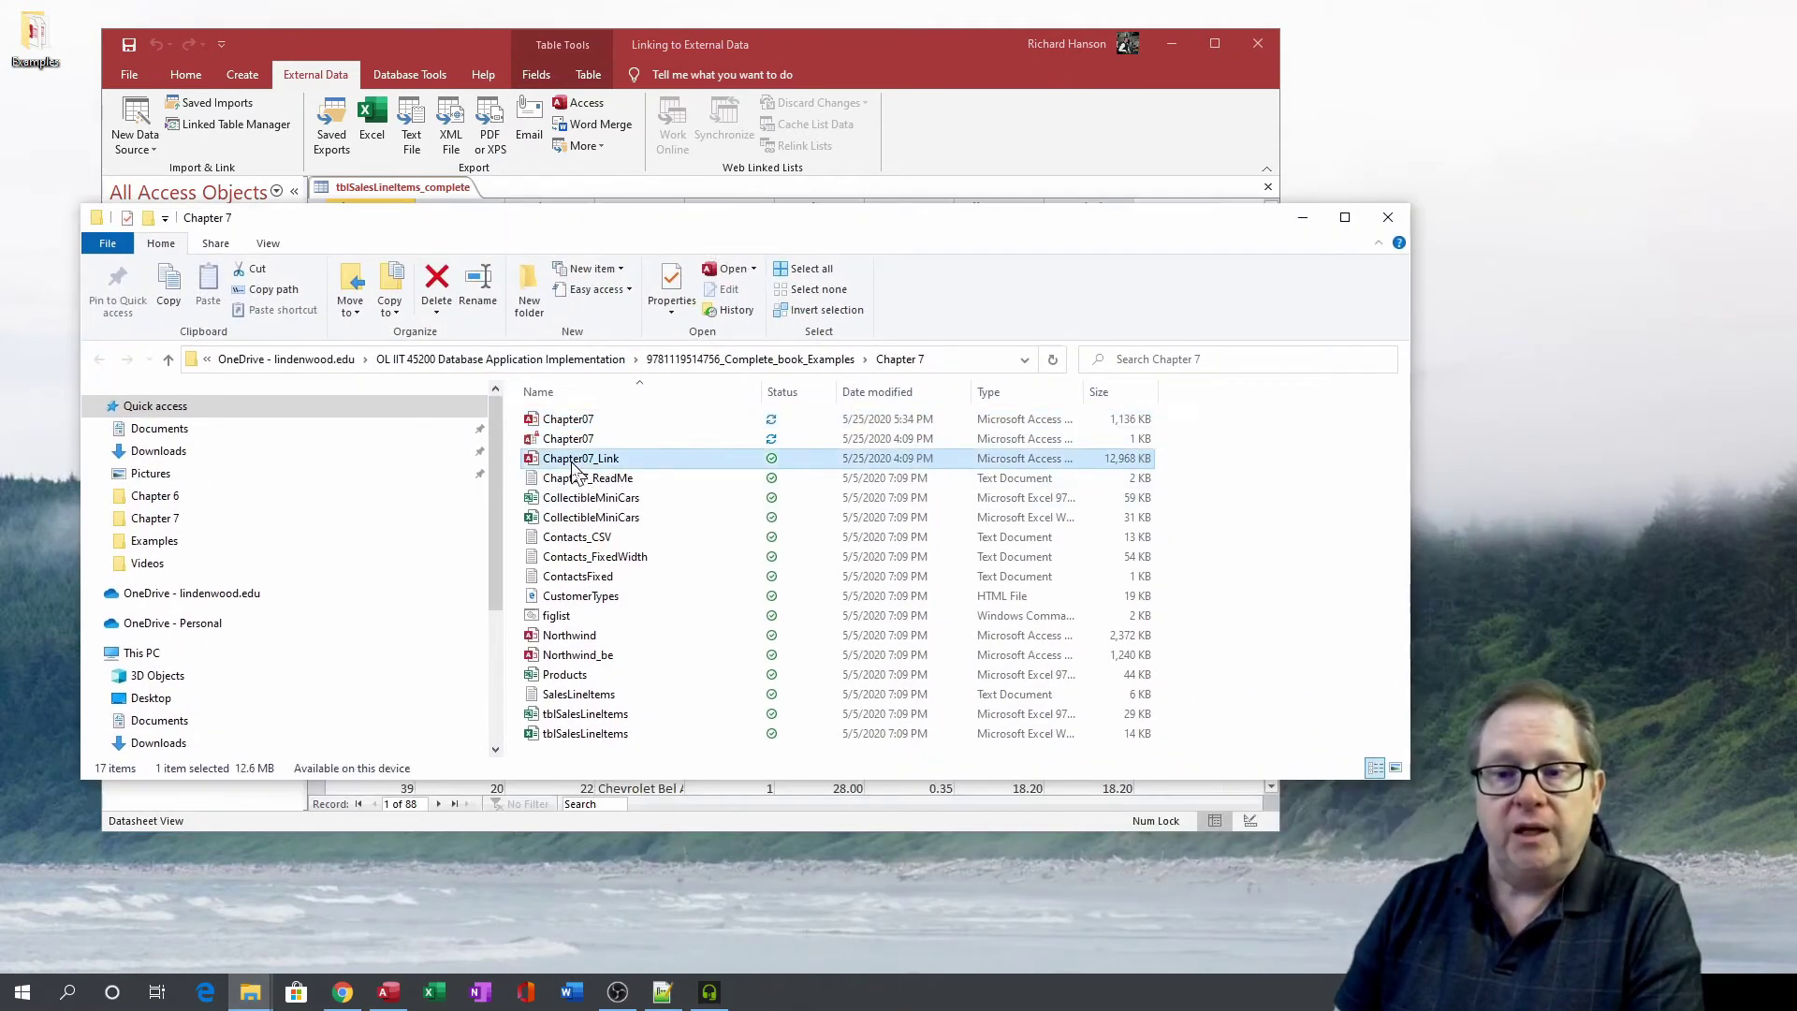
double_click(573, 460)
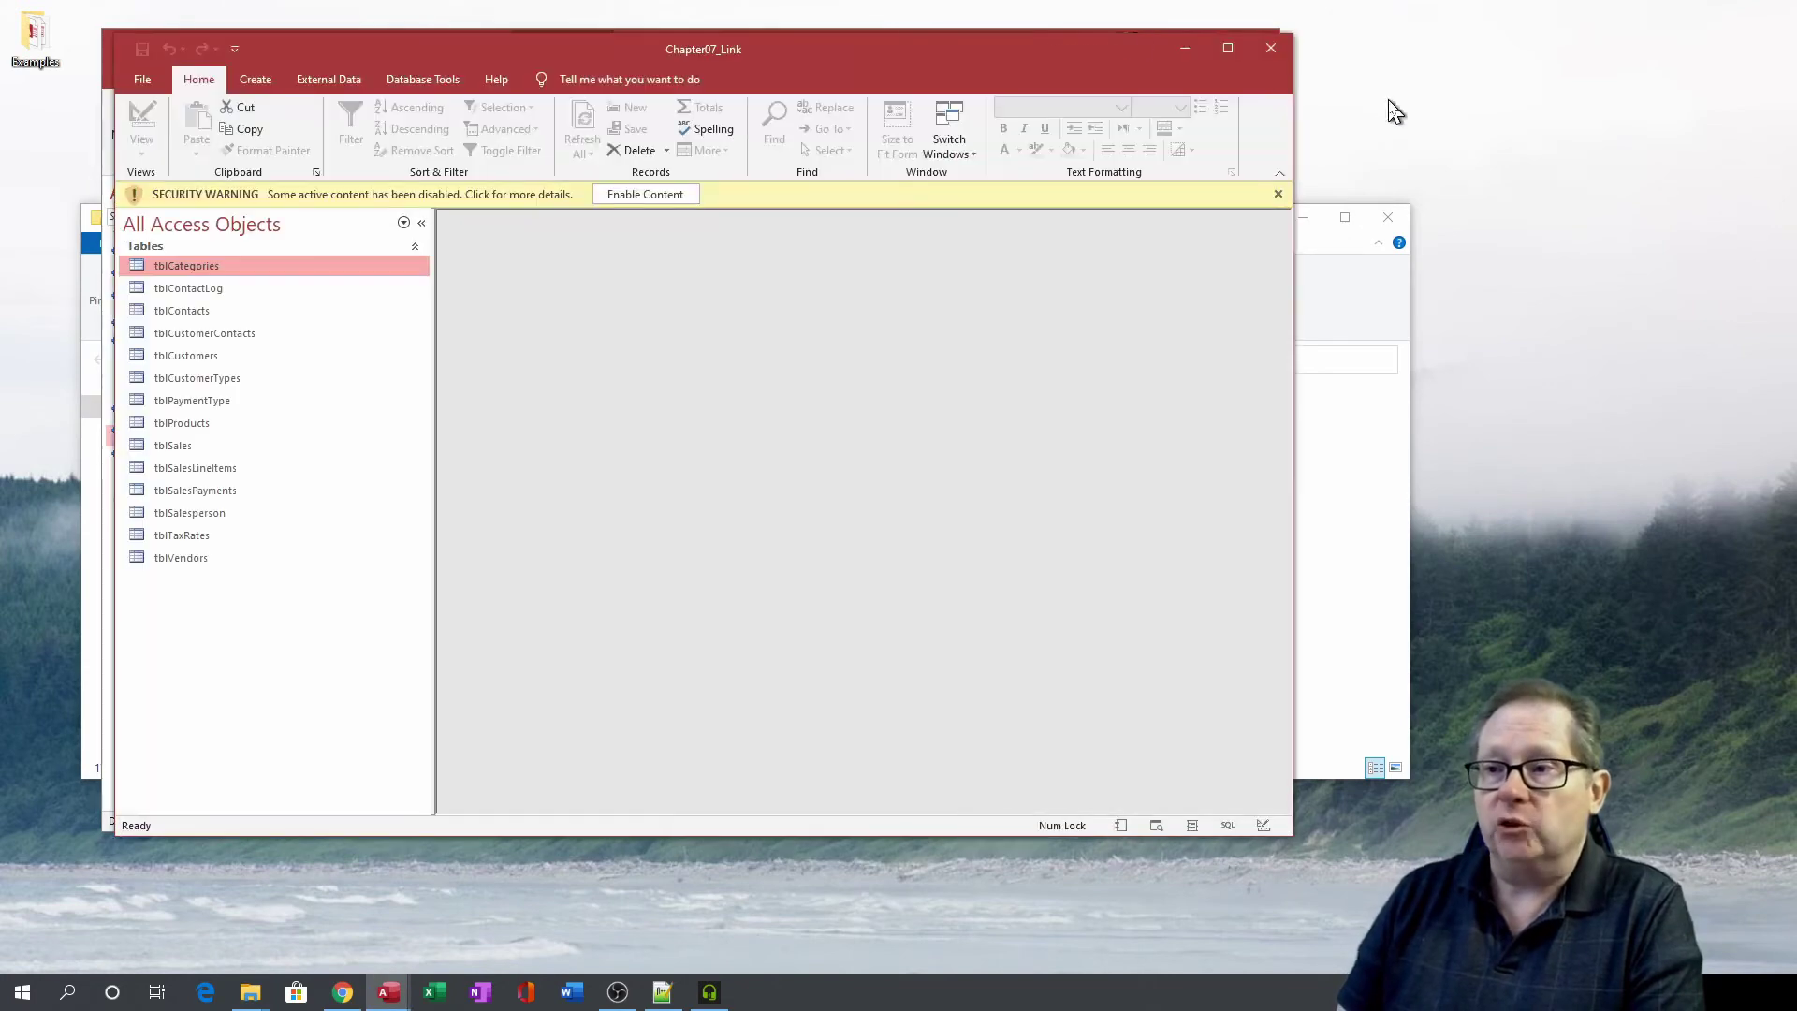
- Enable Chapter07_Link's content and close the Linking to External Data database window
left_click(646, 193)
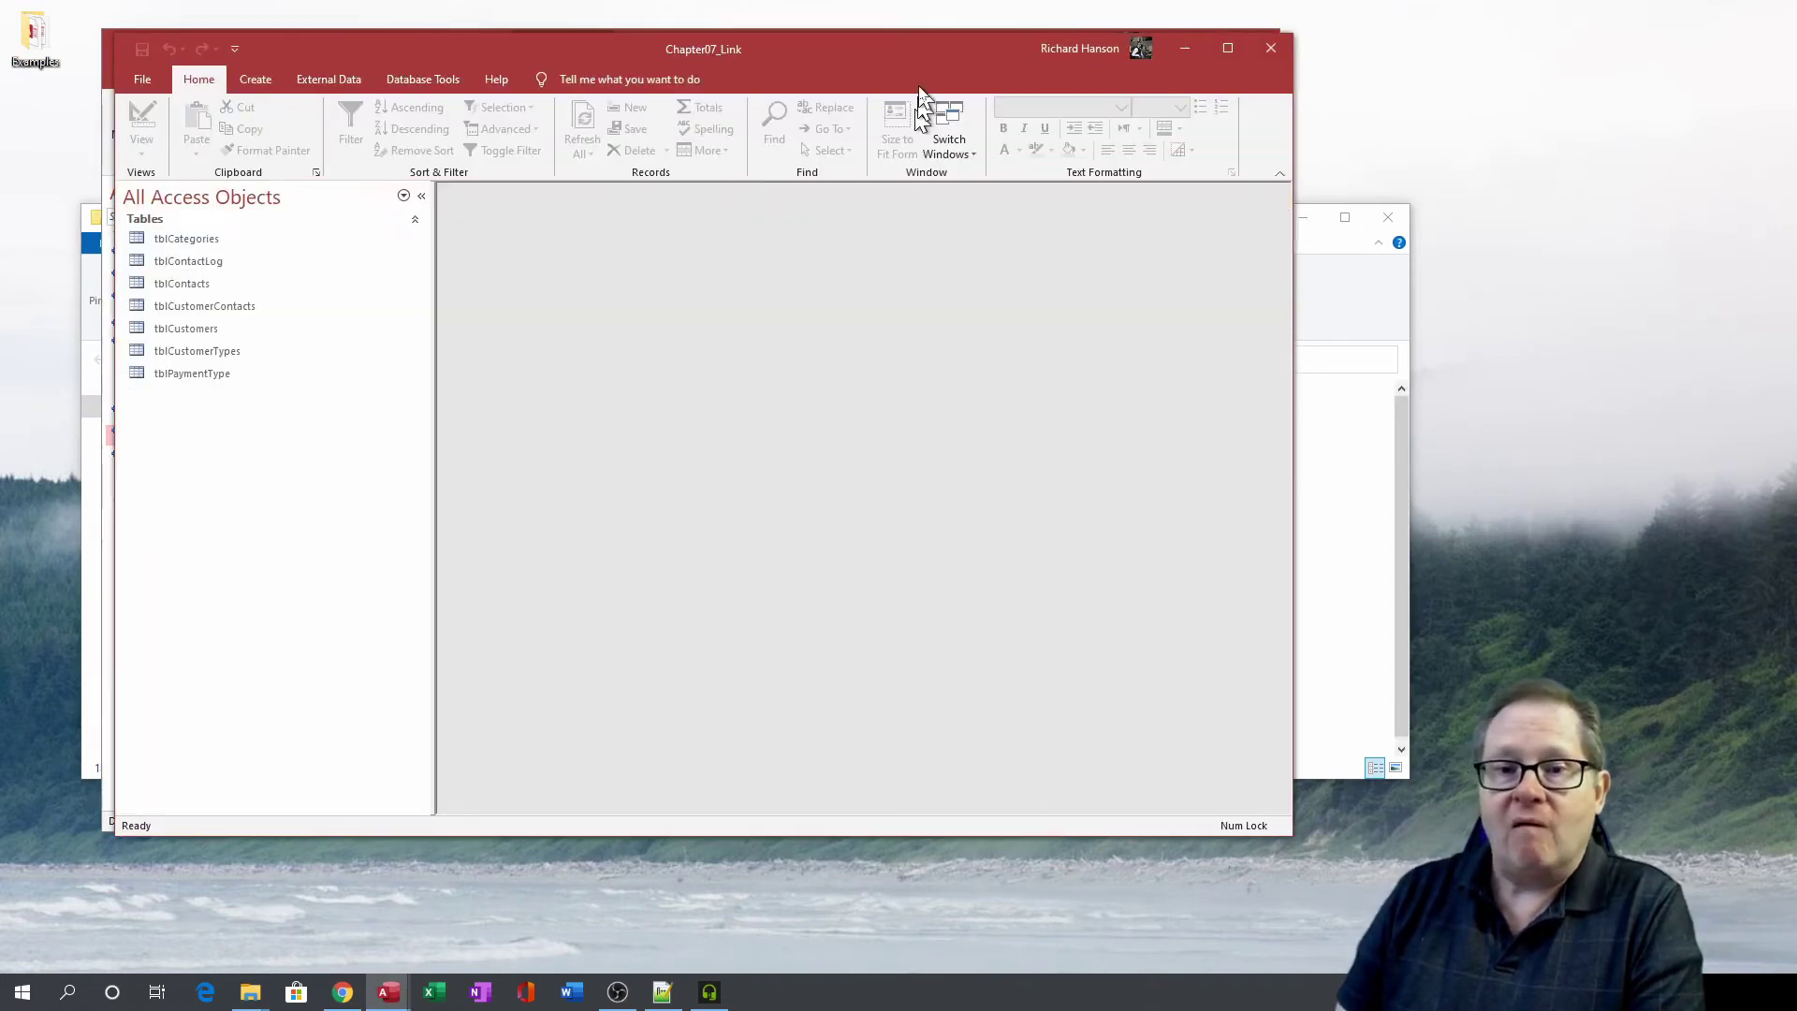
left_click_drag(889, 39, 950, 167)
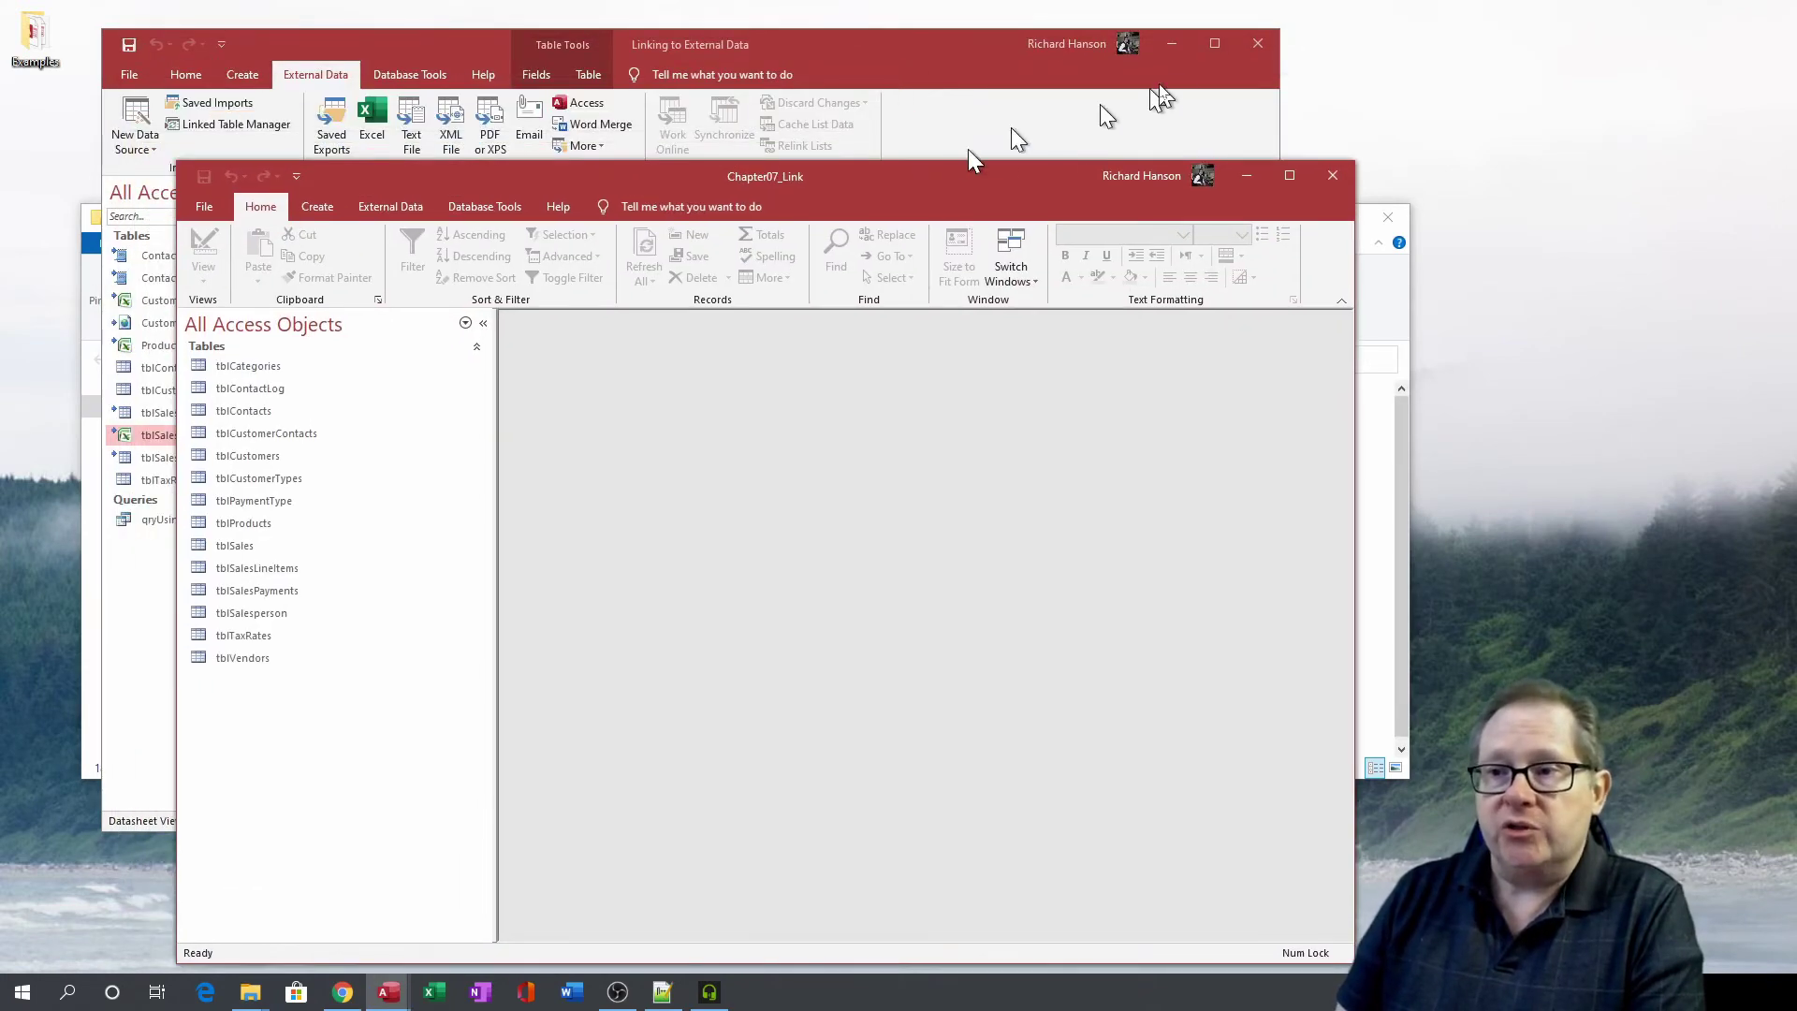
left_click(1256, 44)
left_click_drag(829, 184, 749, 54)
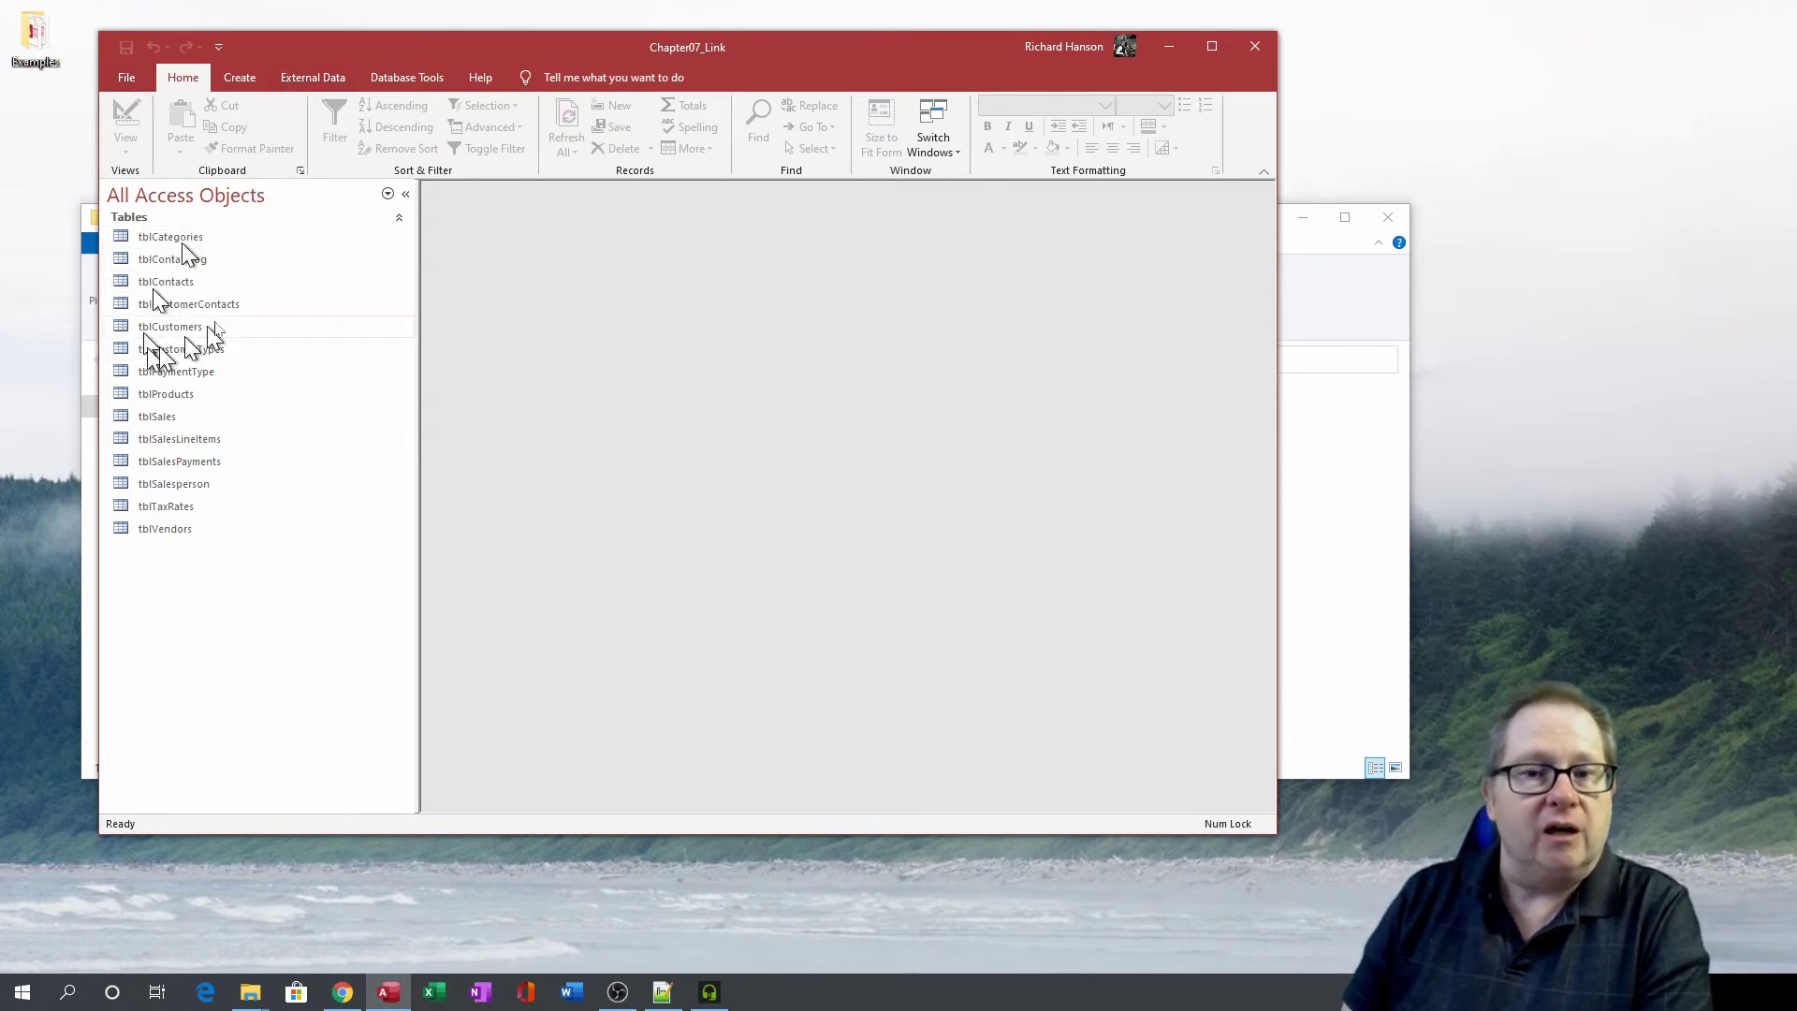
- Start bringing in external data from an Excel file via New Data Source > From File
left_click(313, 76)
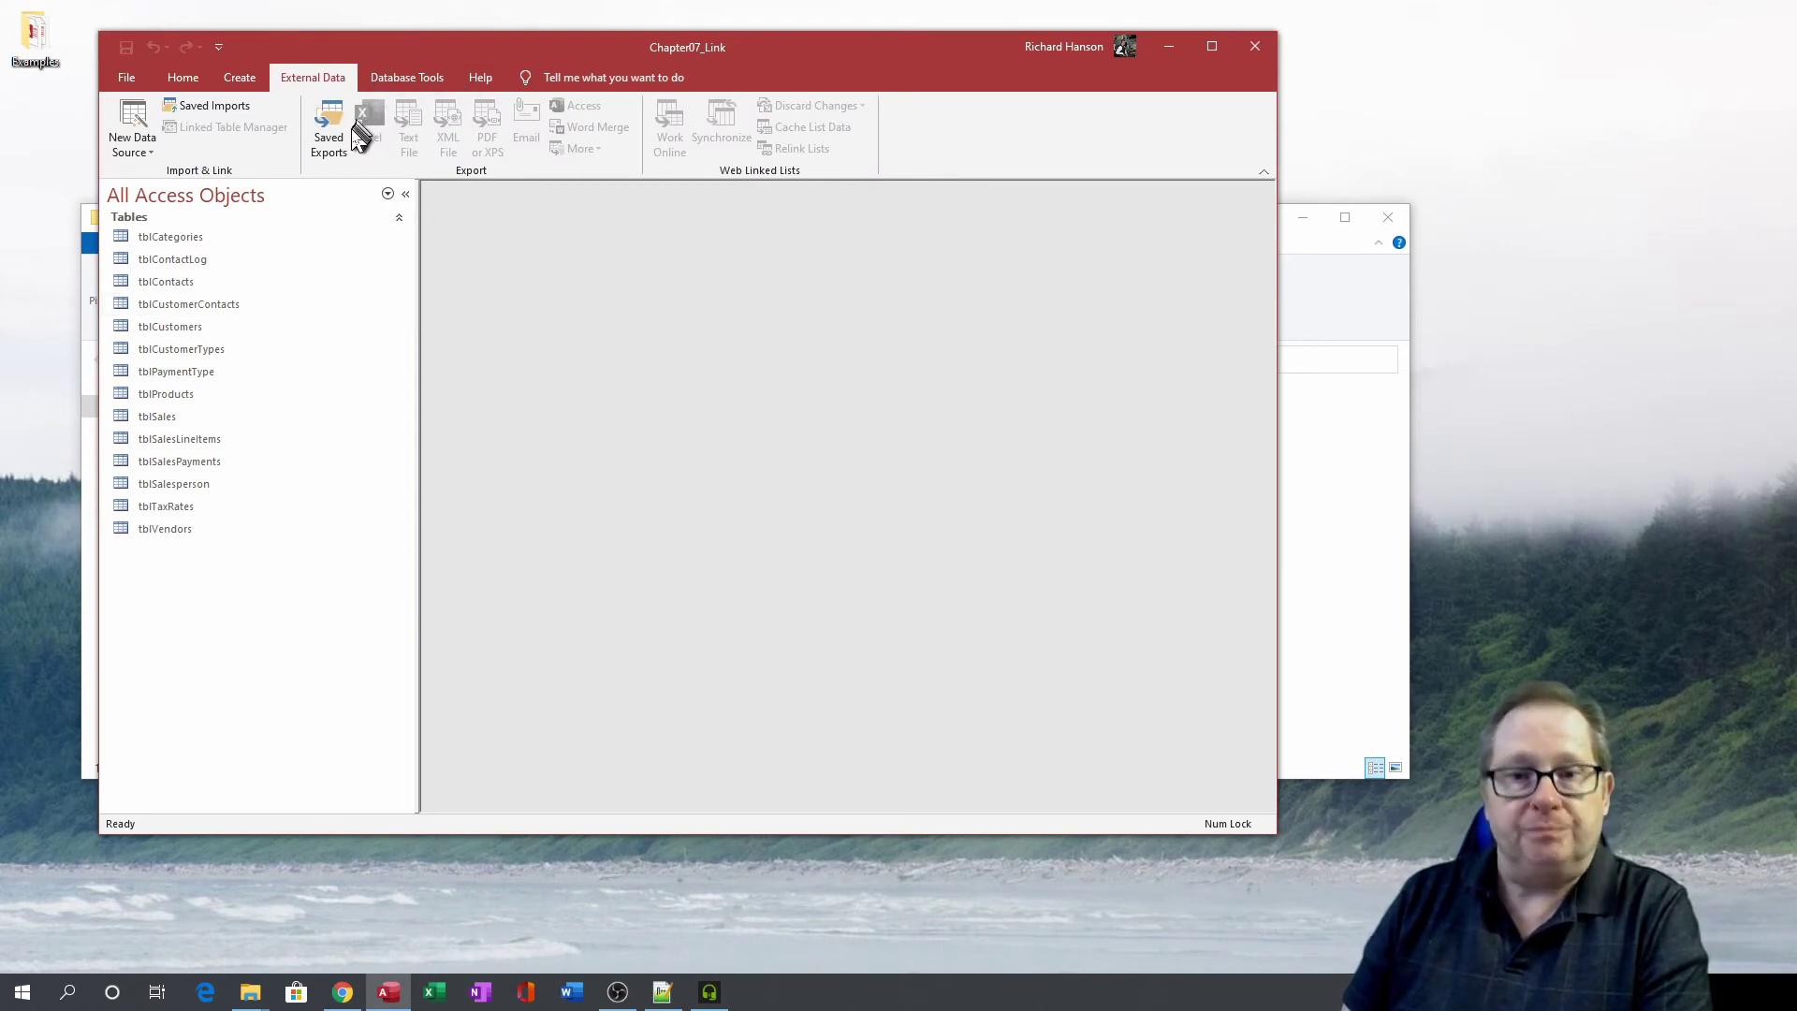
left_click(140, 154)
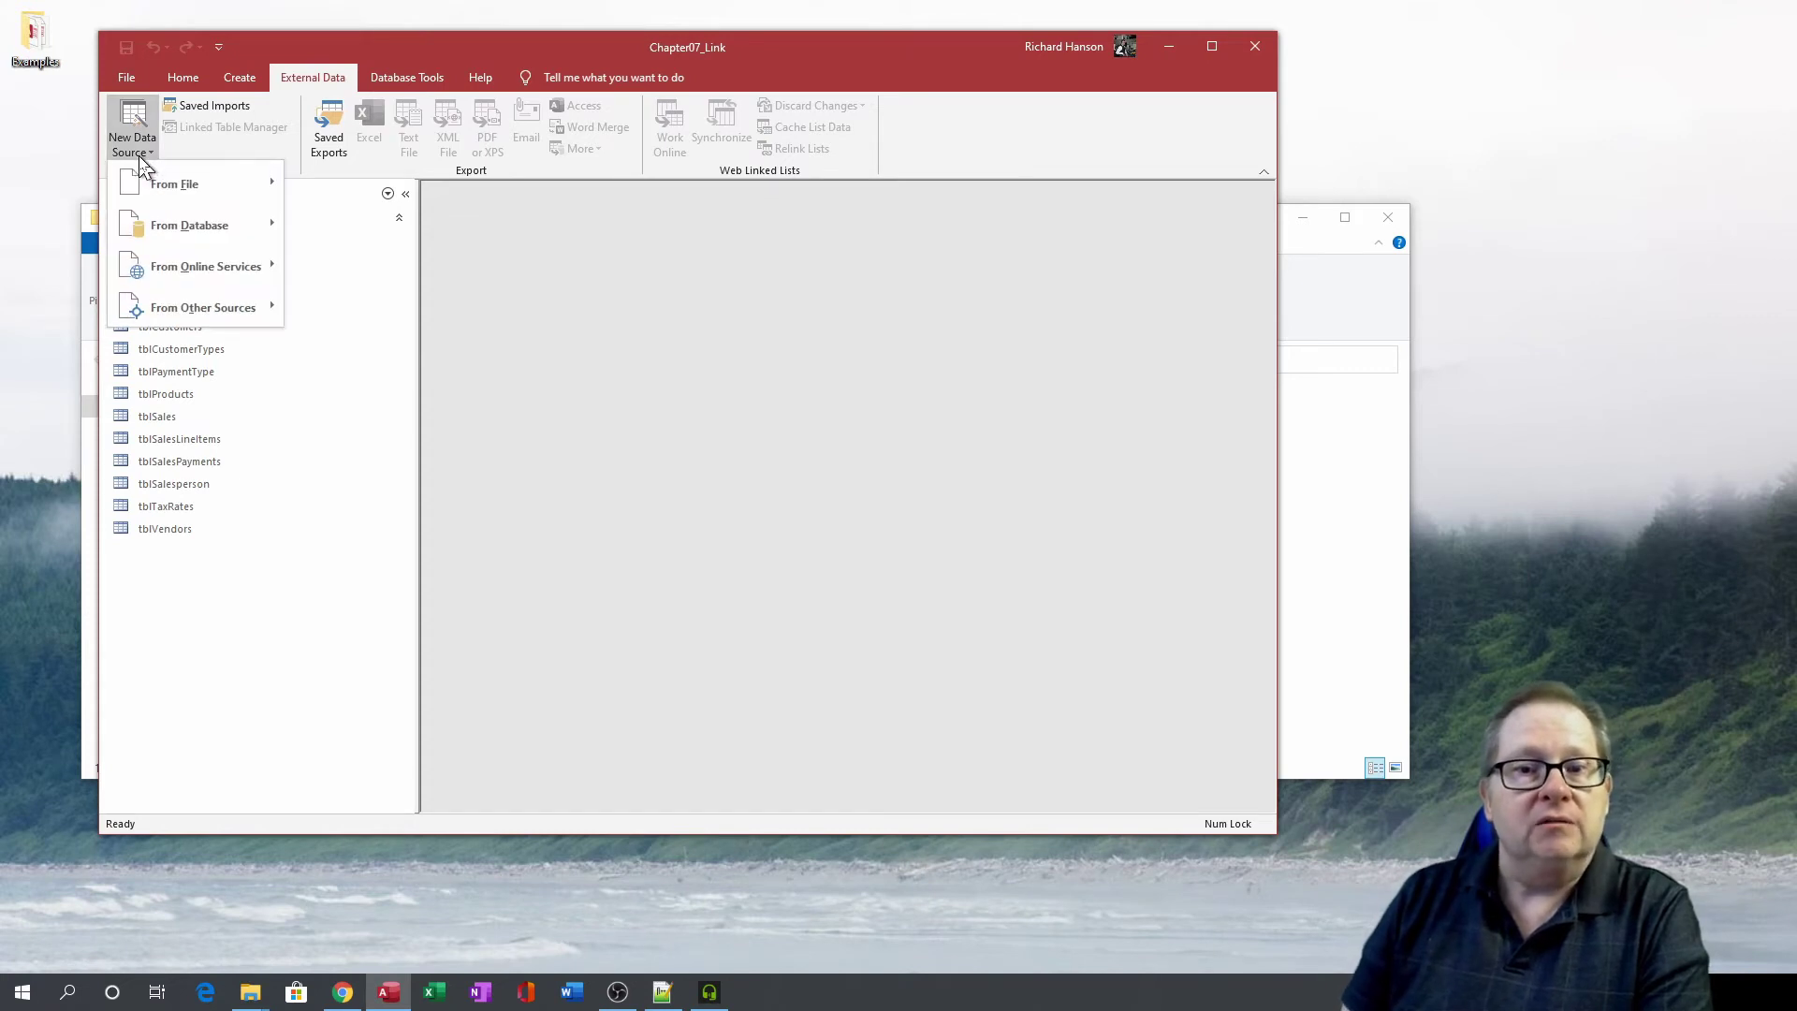
mouse_move(180, 196)
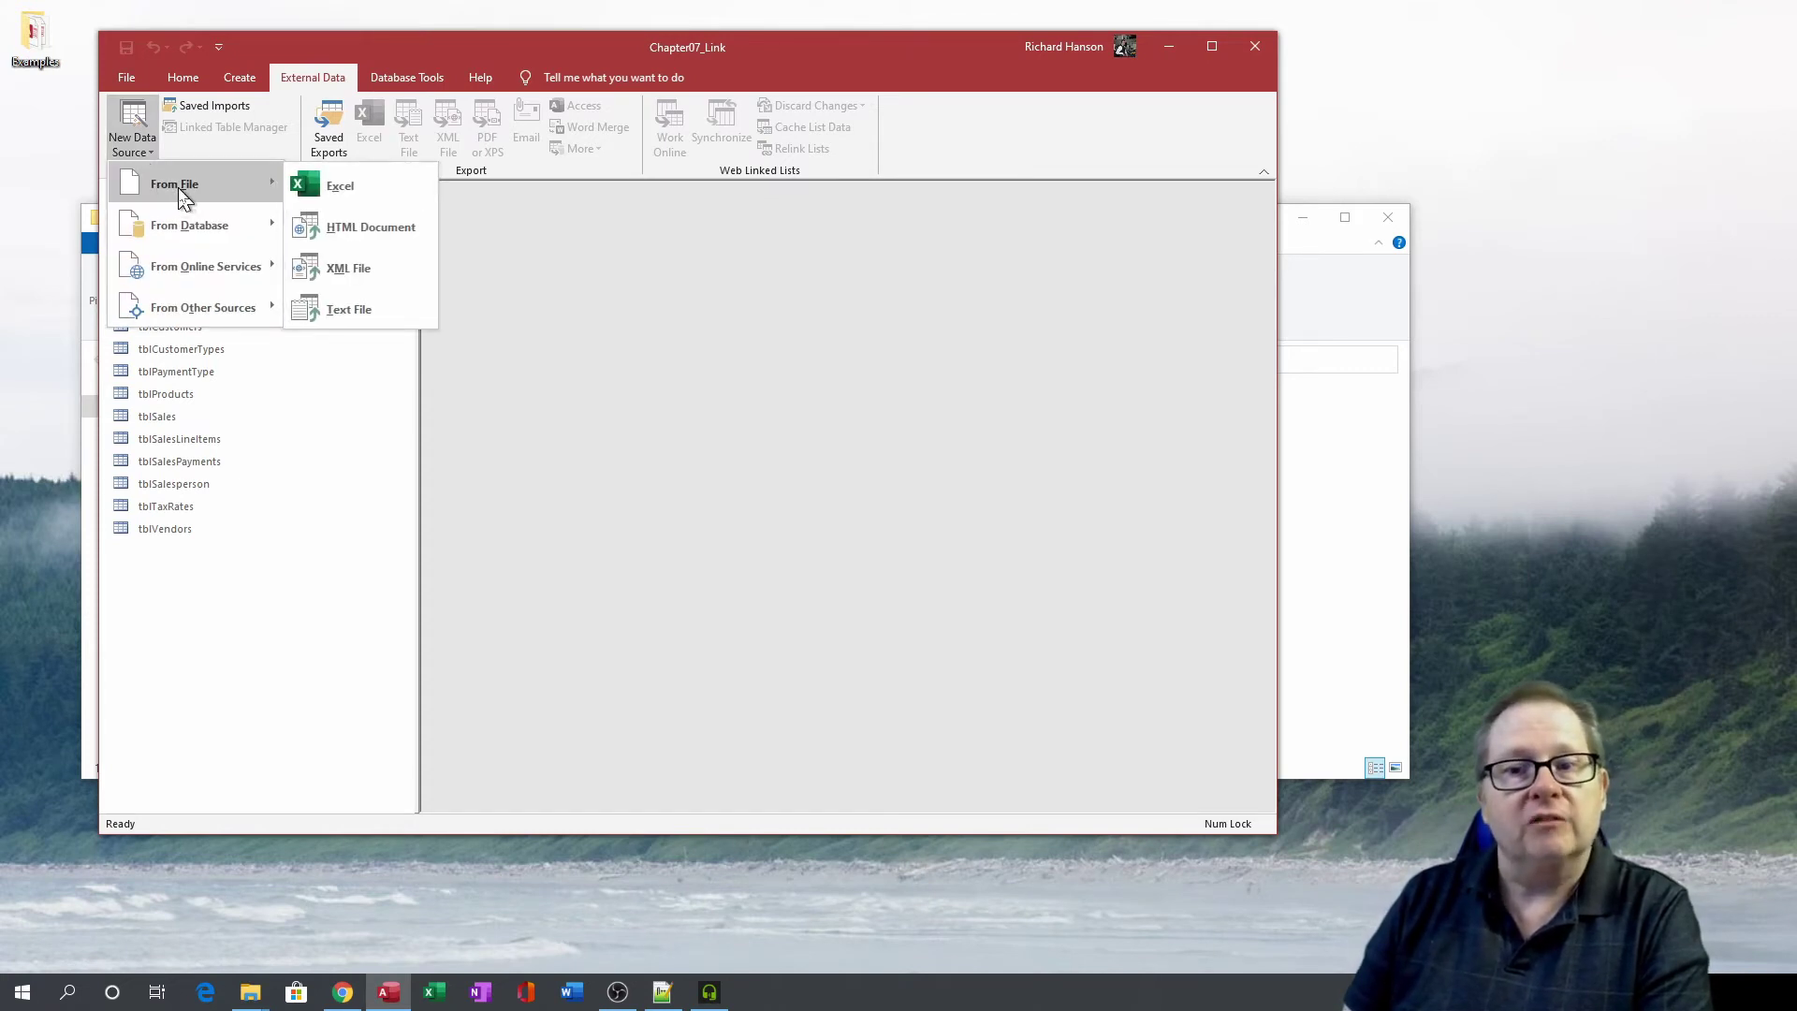
left_click(357, 193)
- Browse to Desktop\Examples and choose CollectibleMiniCars.xlsx as the source file
mouse_move(662, 992)
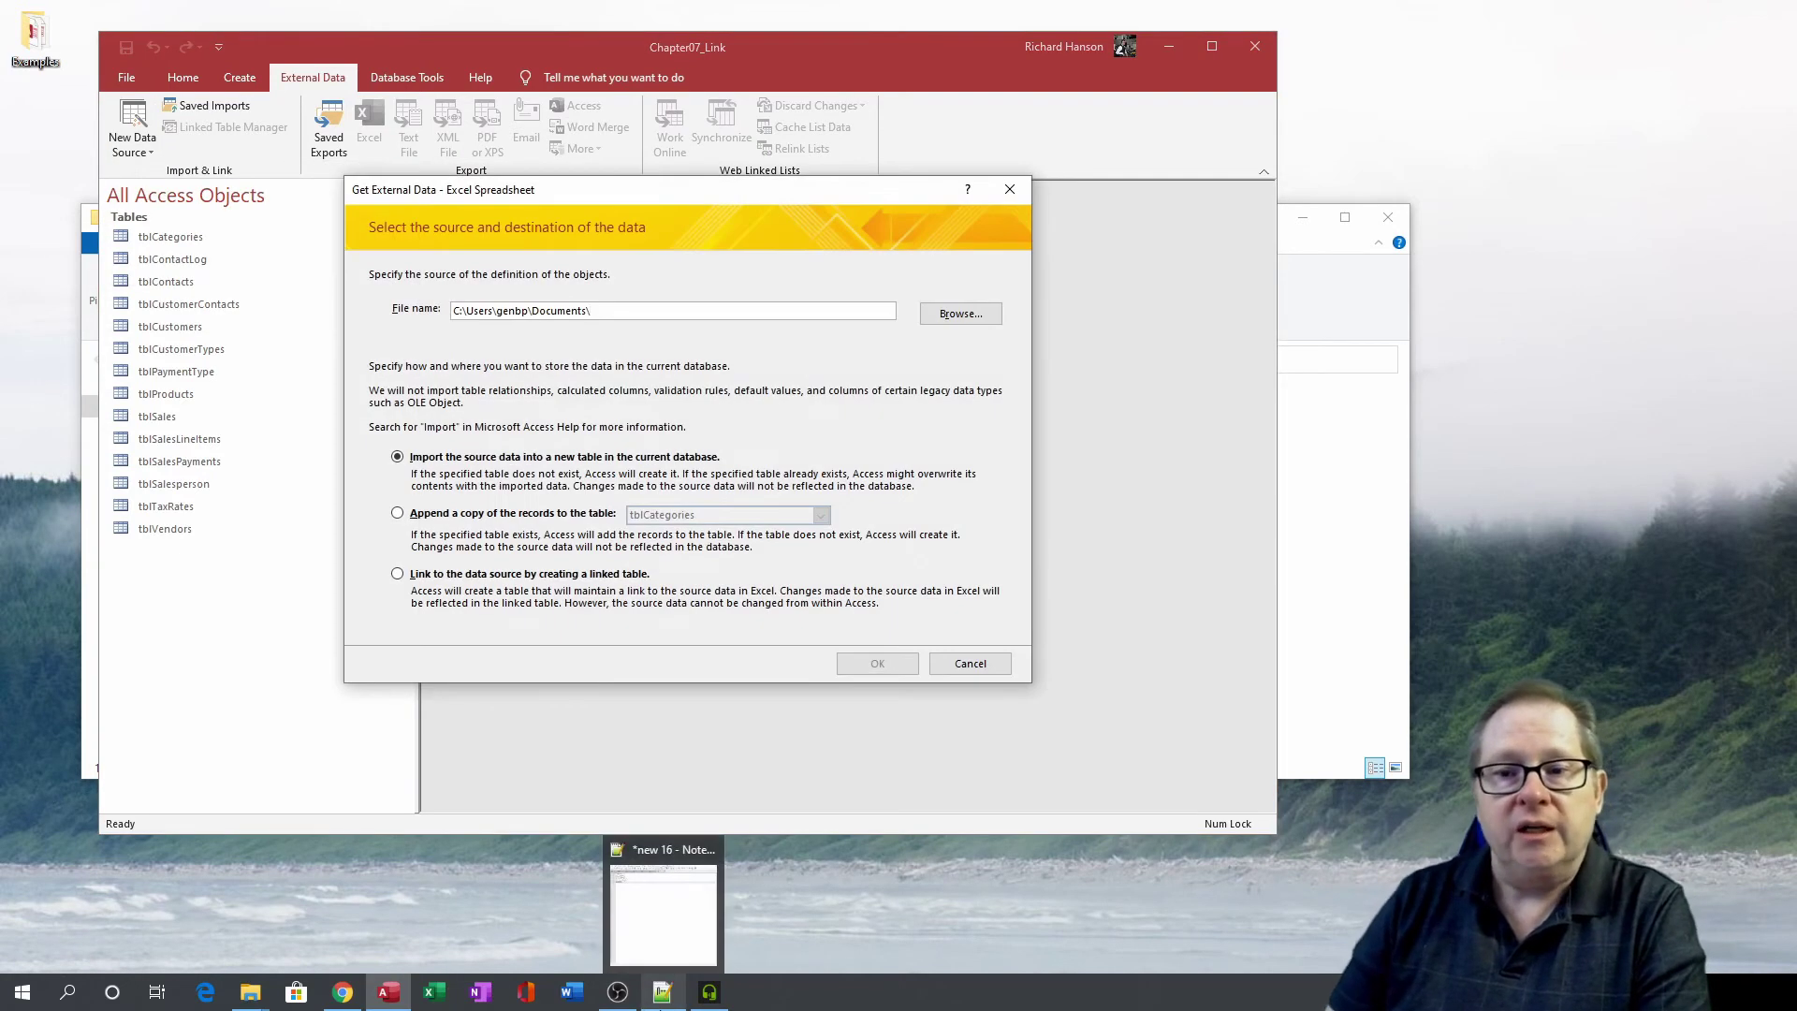
left_click(971, 321)
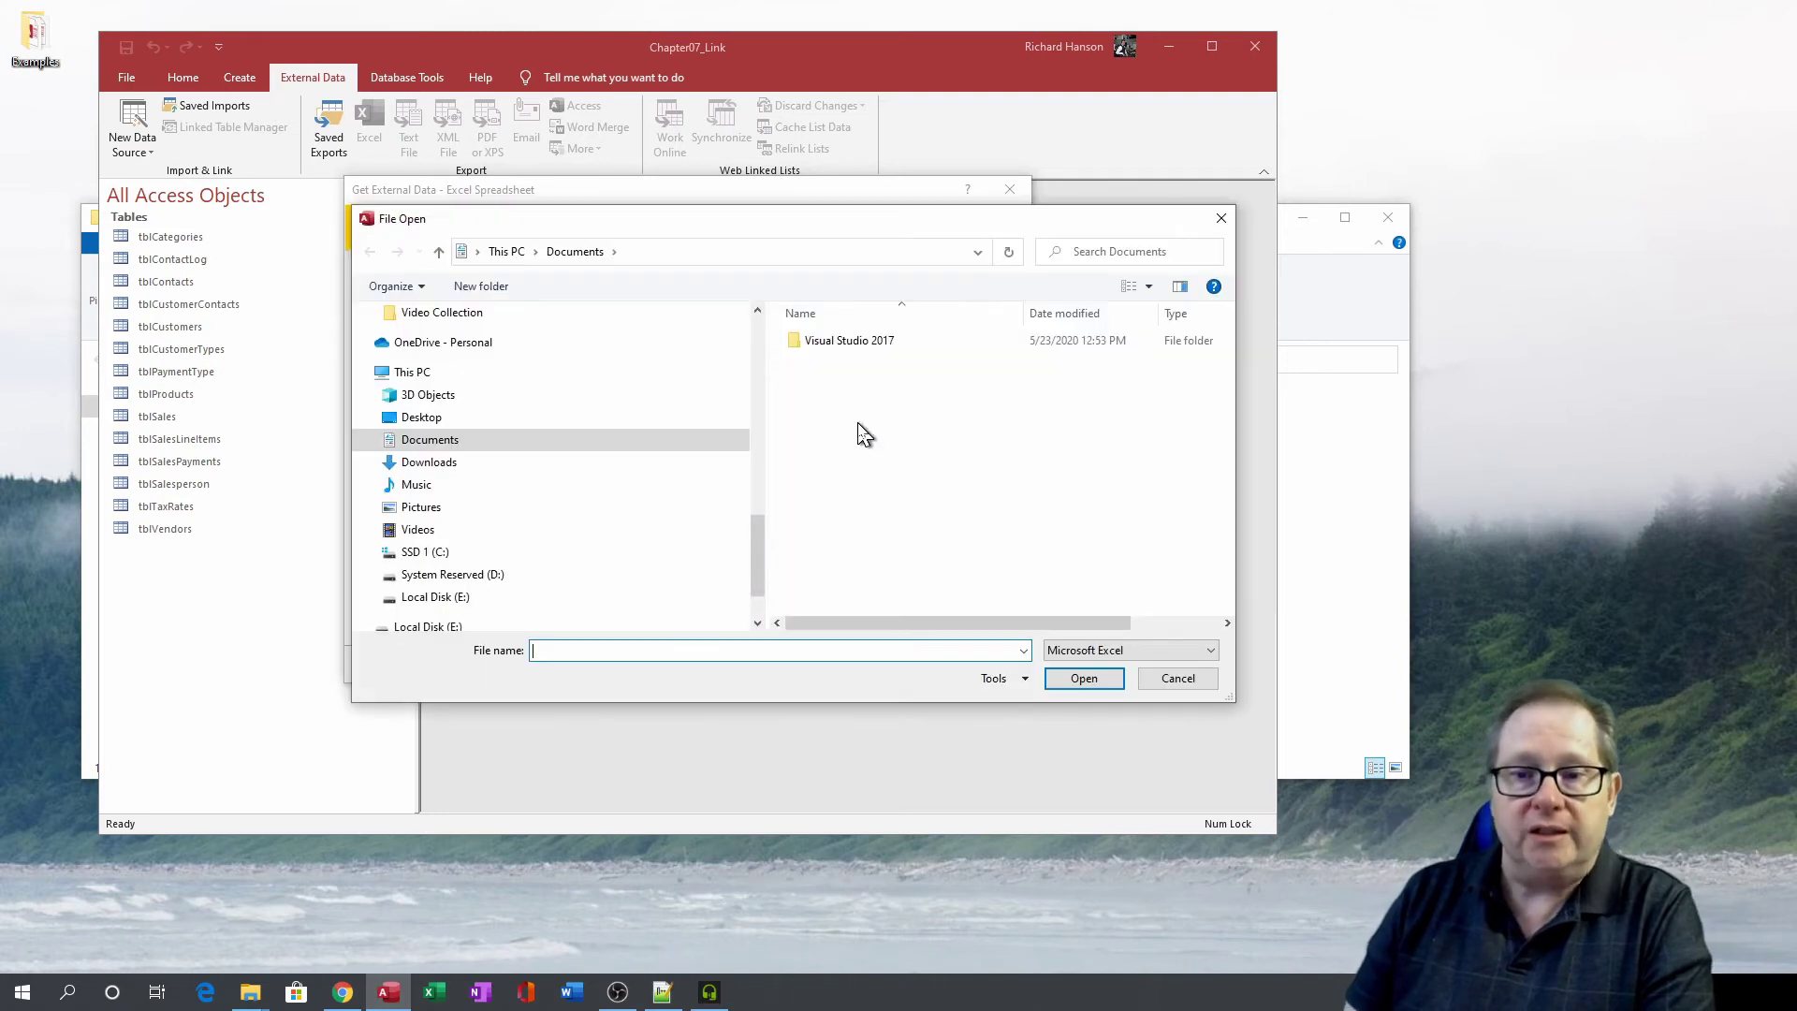
left_click(421, 417)
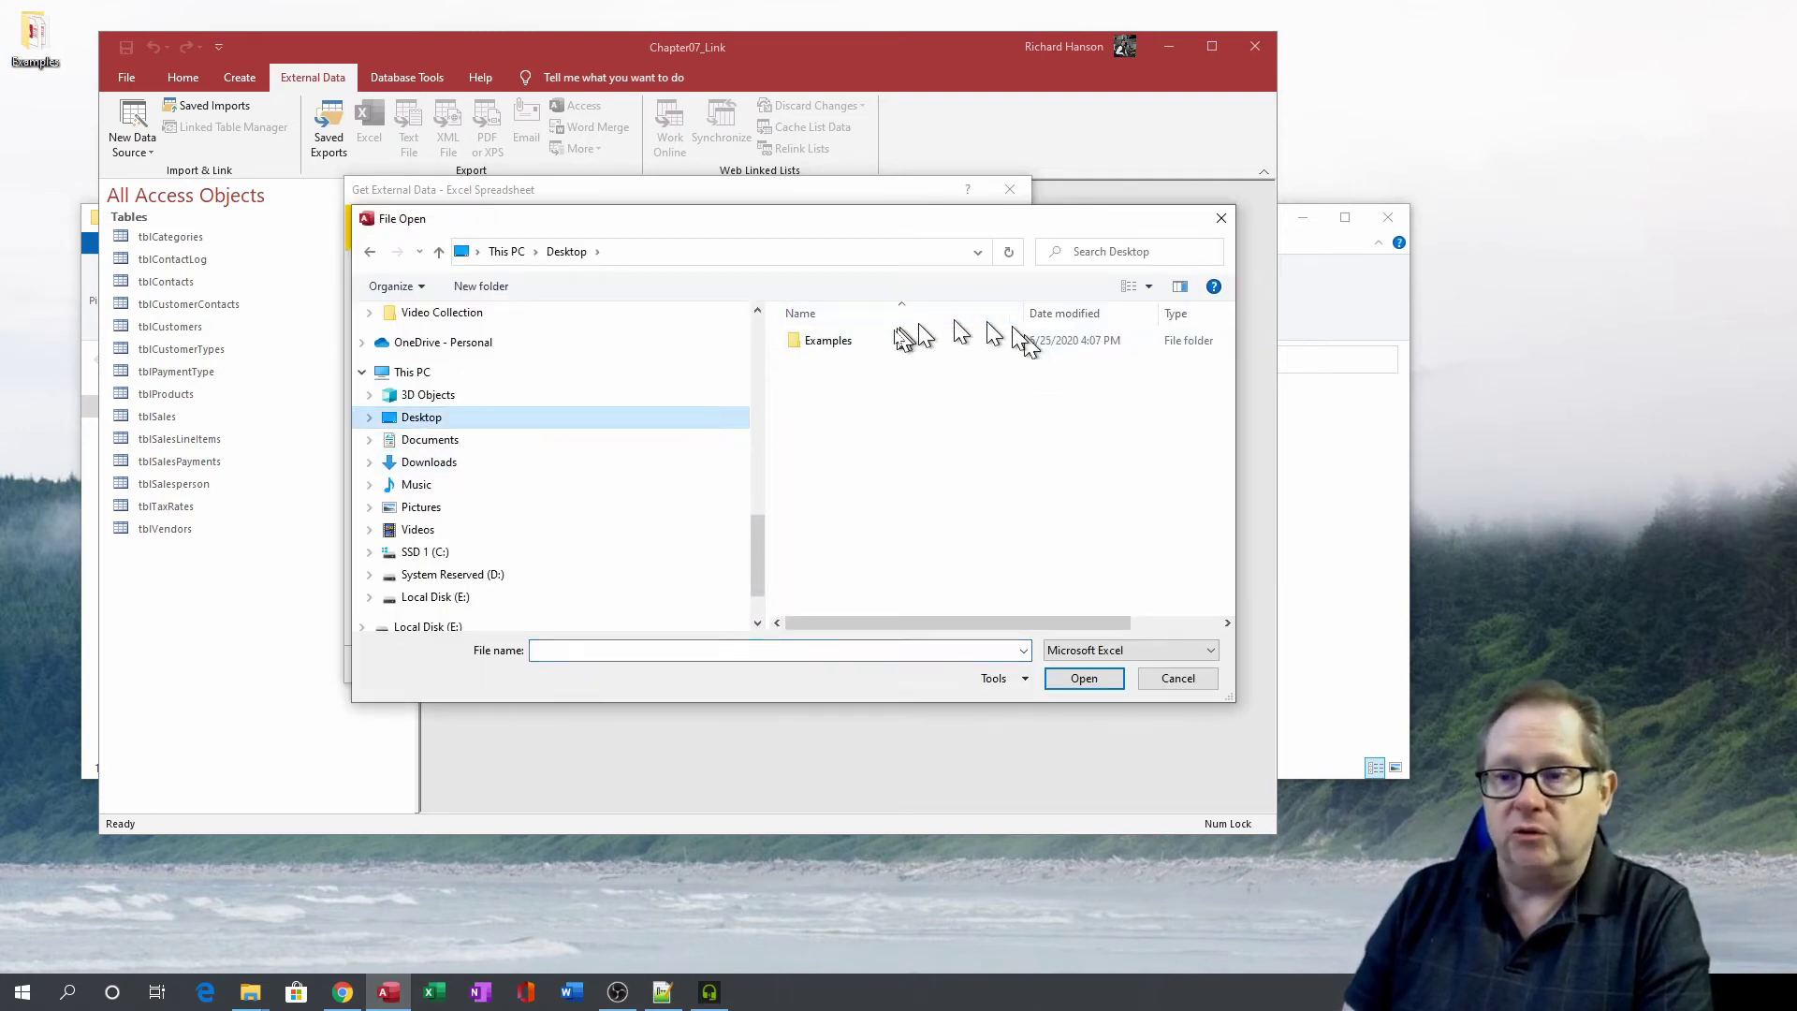
double_click(861, 343)
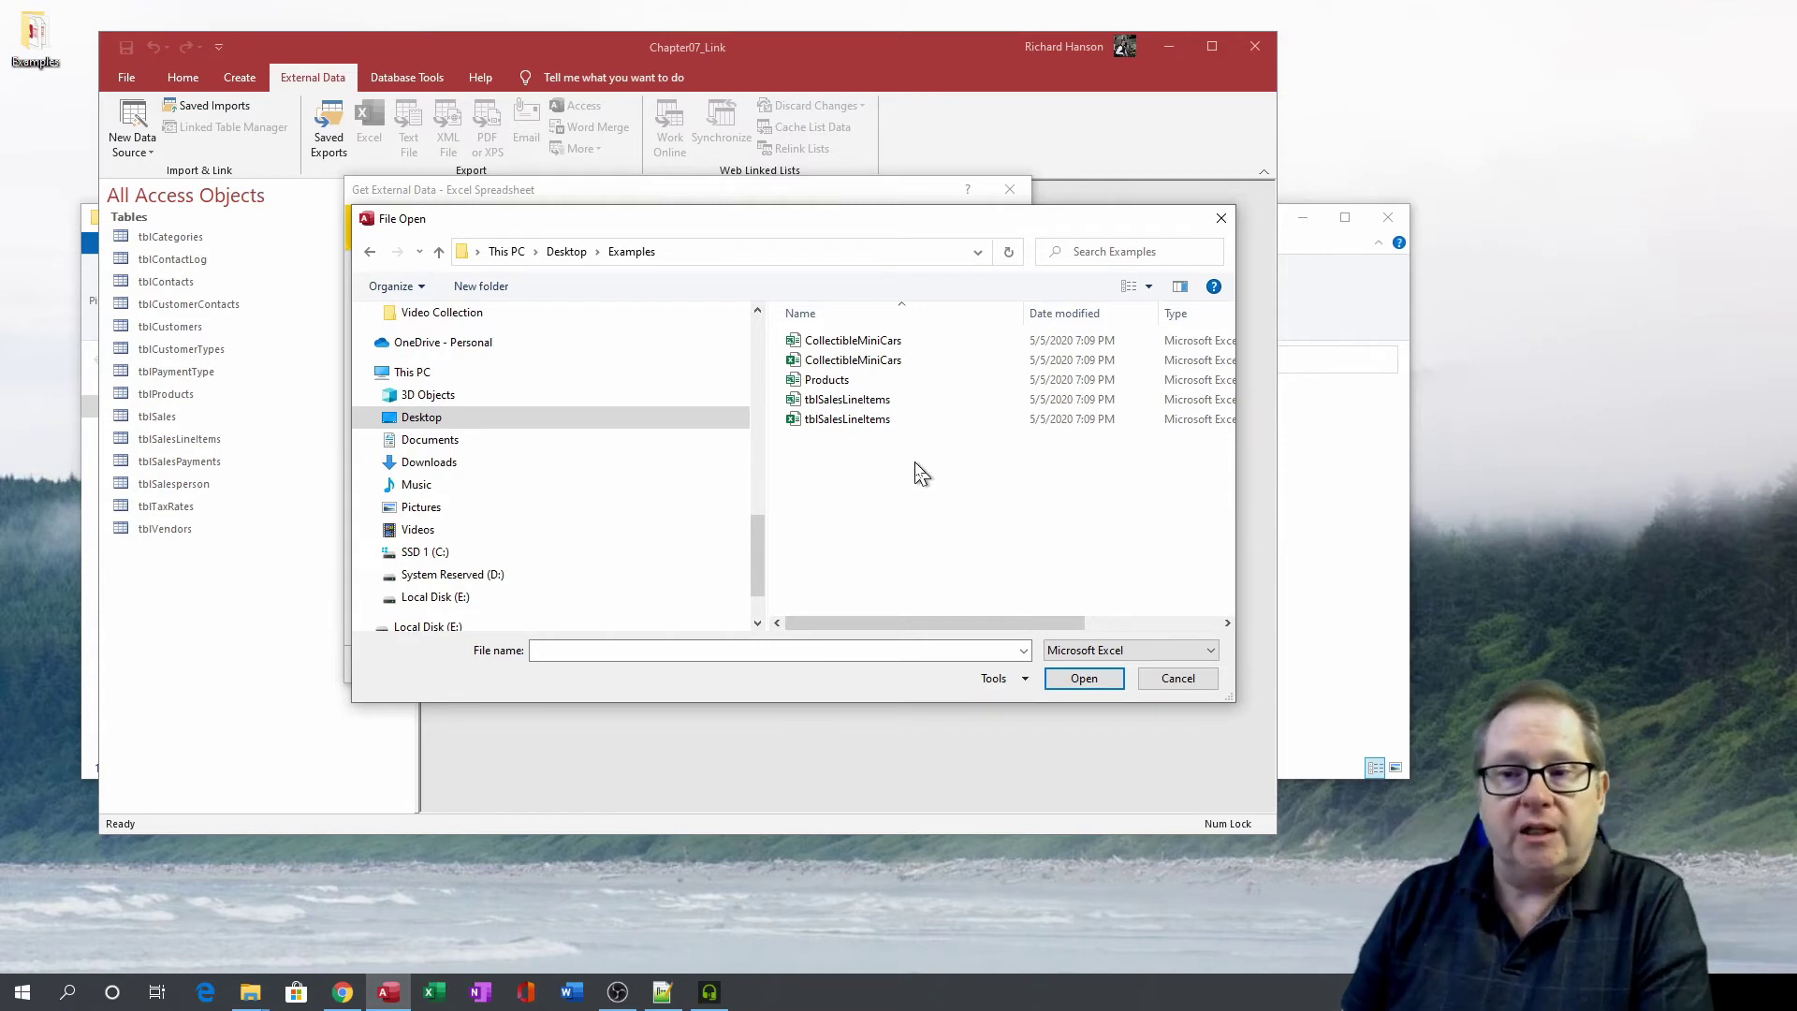
left_click(857, 367)
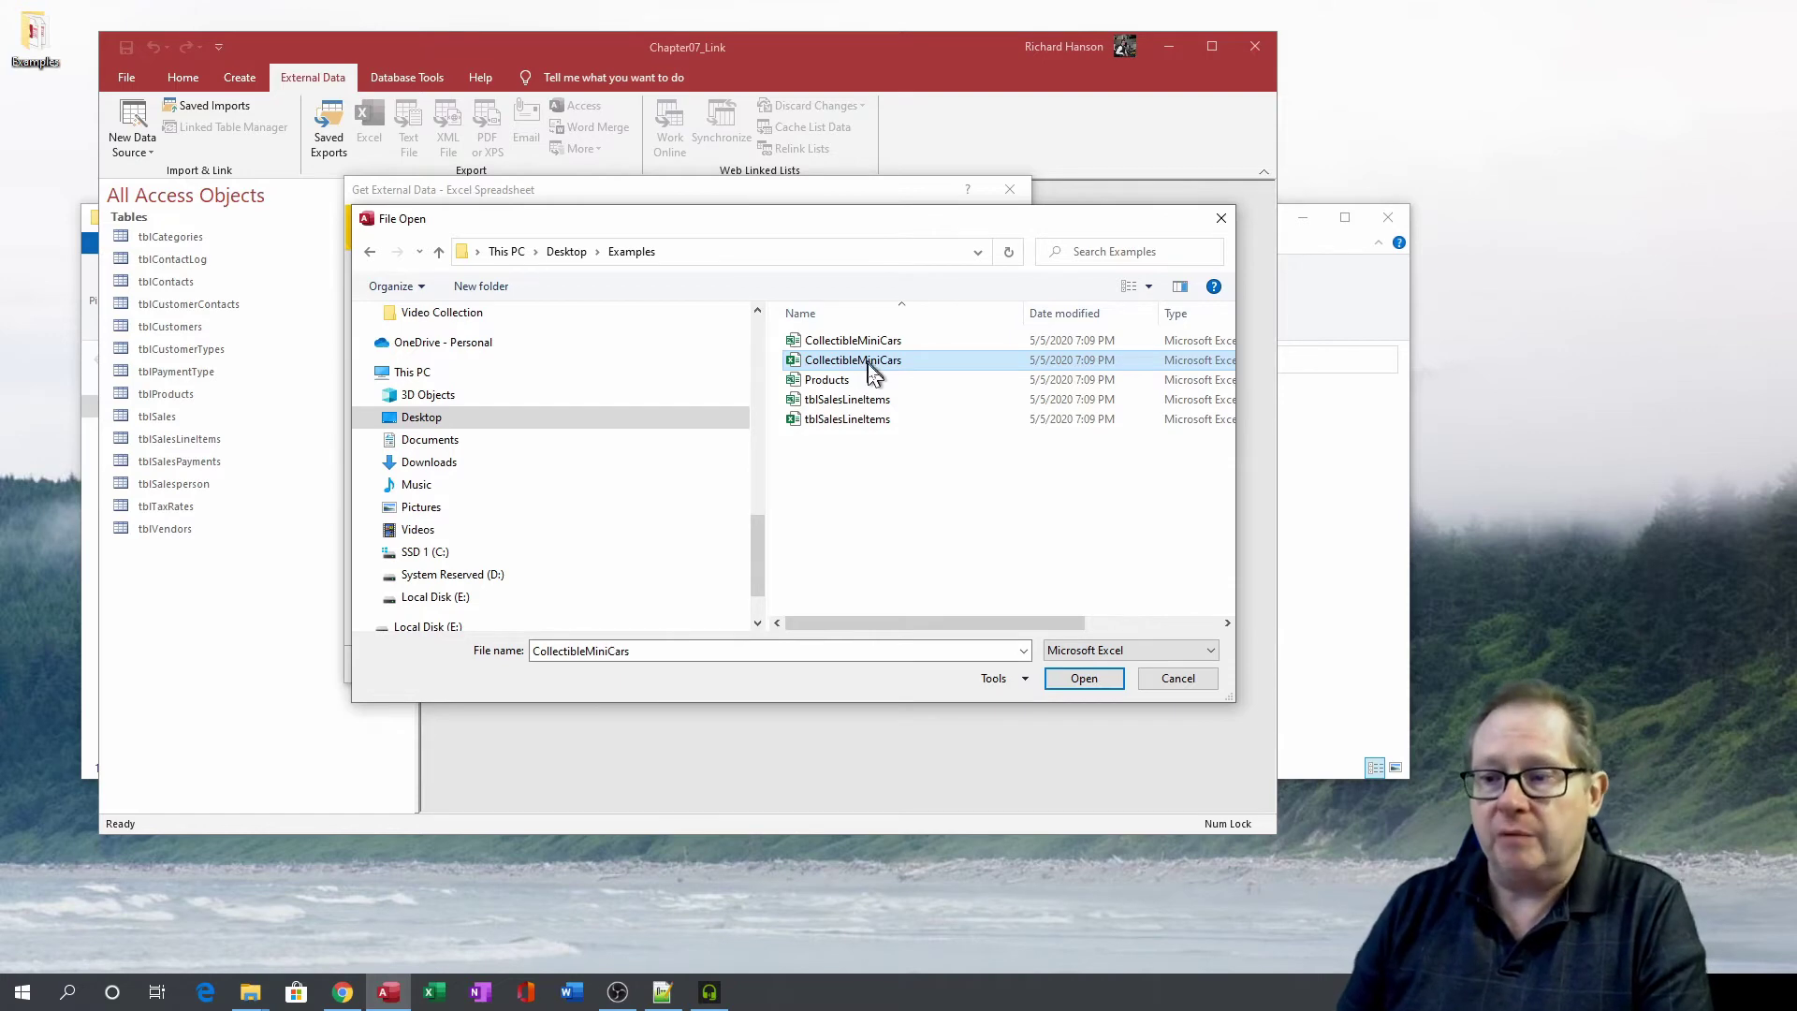
left_click(1082, 679)
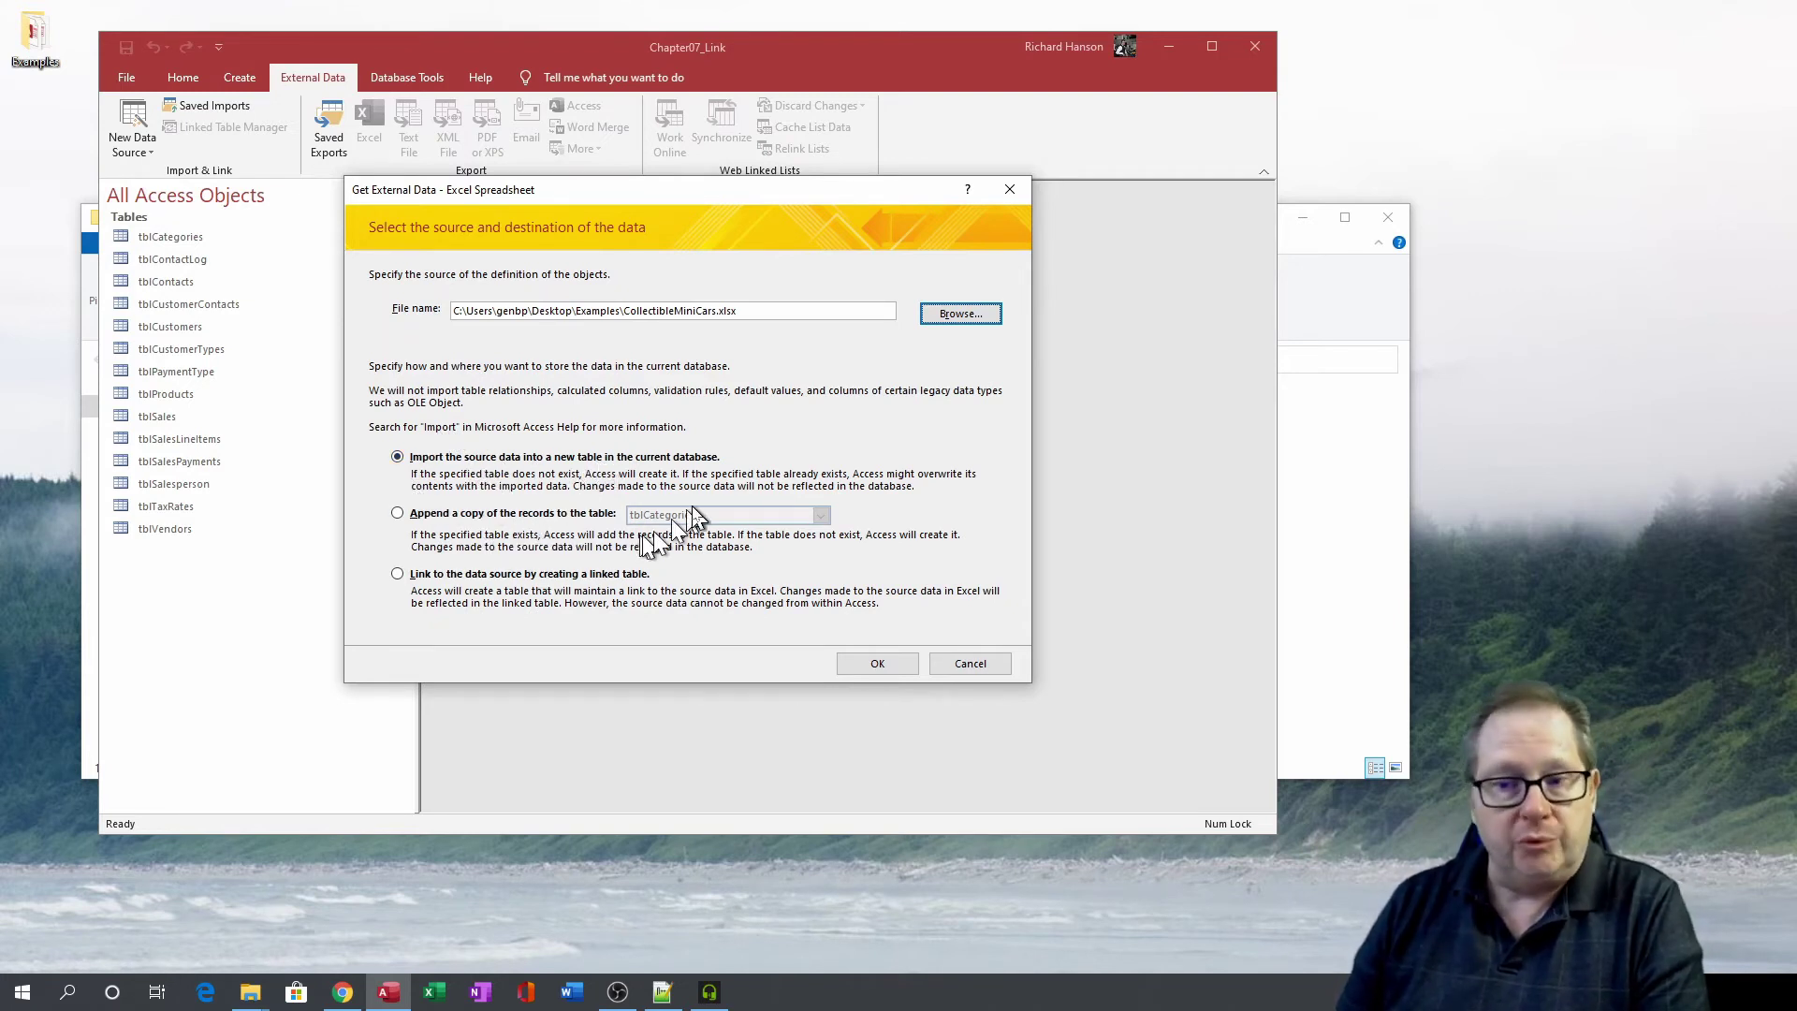
- Link the Customers worksheet, first row as field names, as the table tblCustomers-Linked
left_click(397, 574)
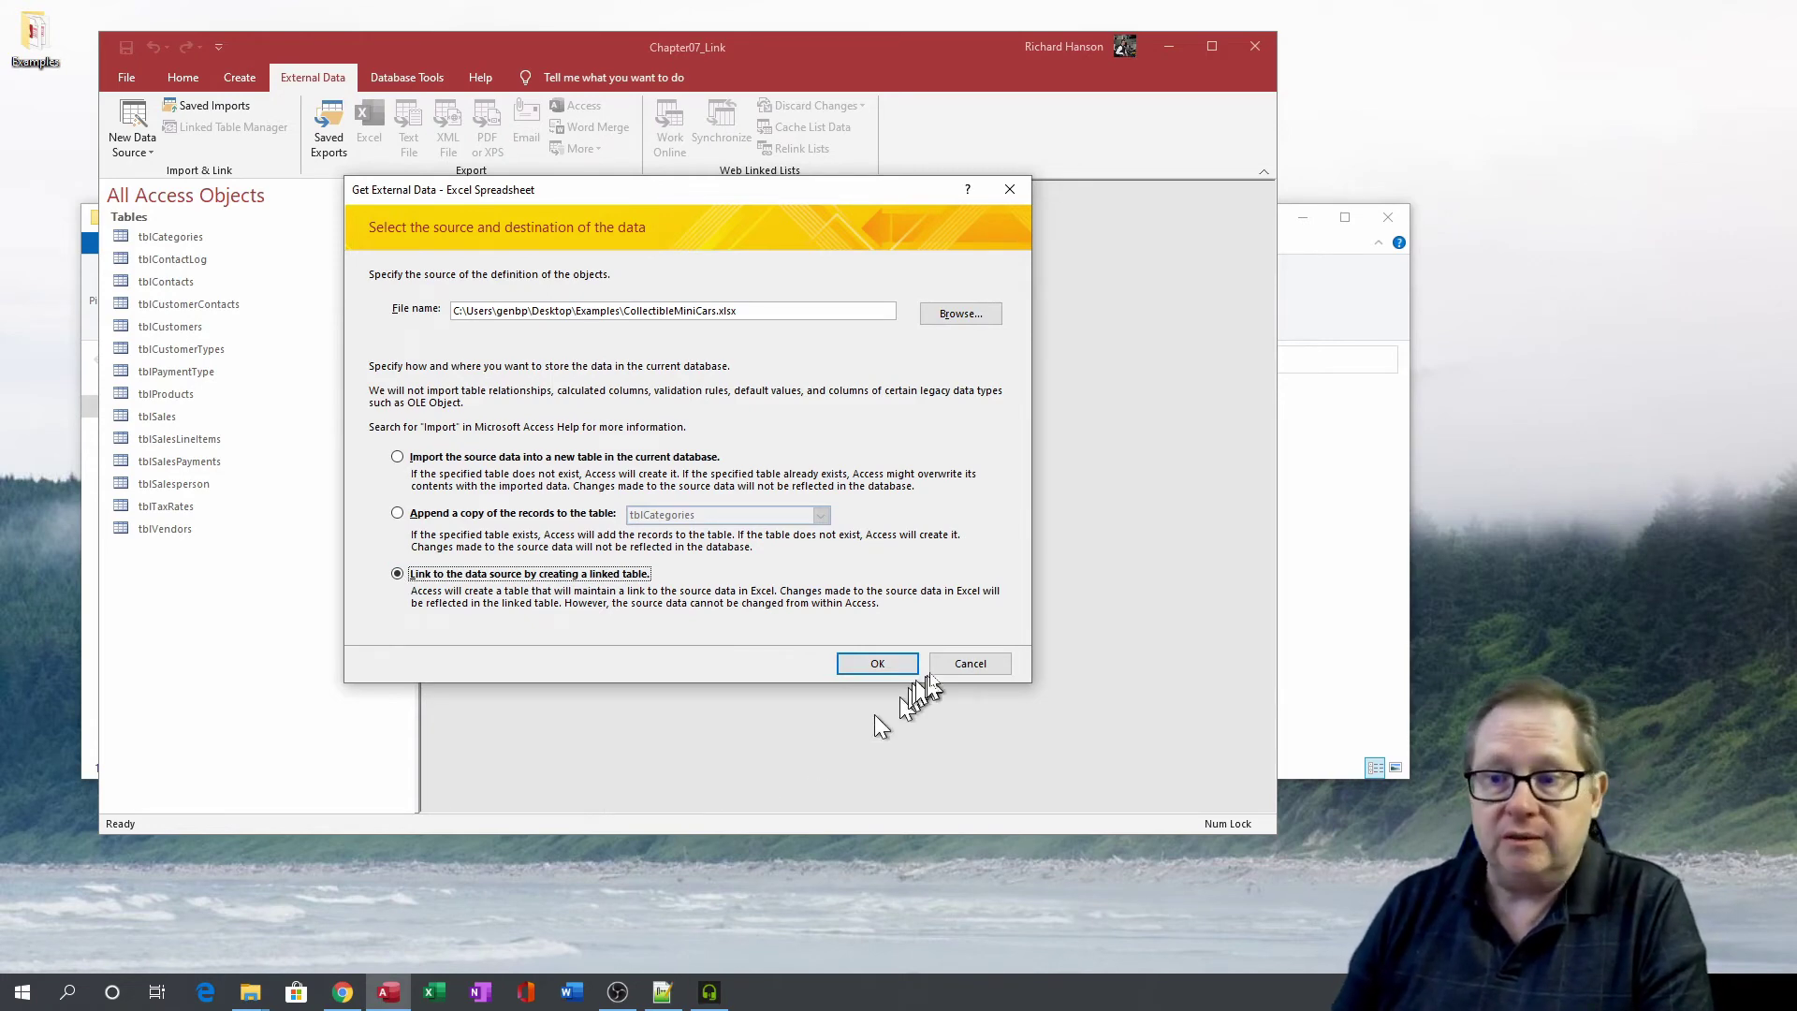
left_click(880, 665)
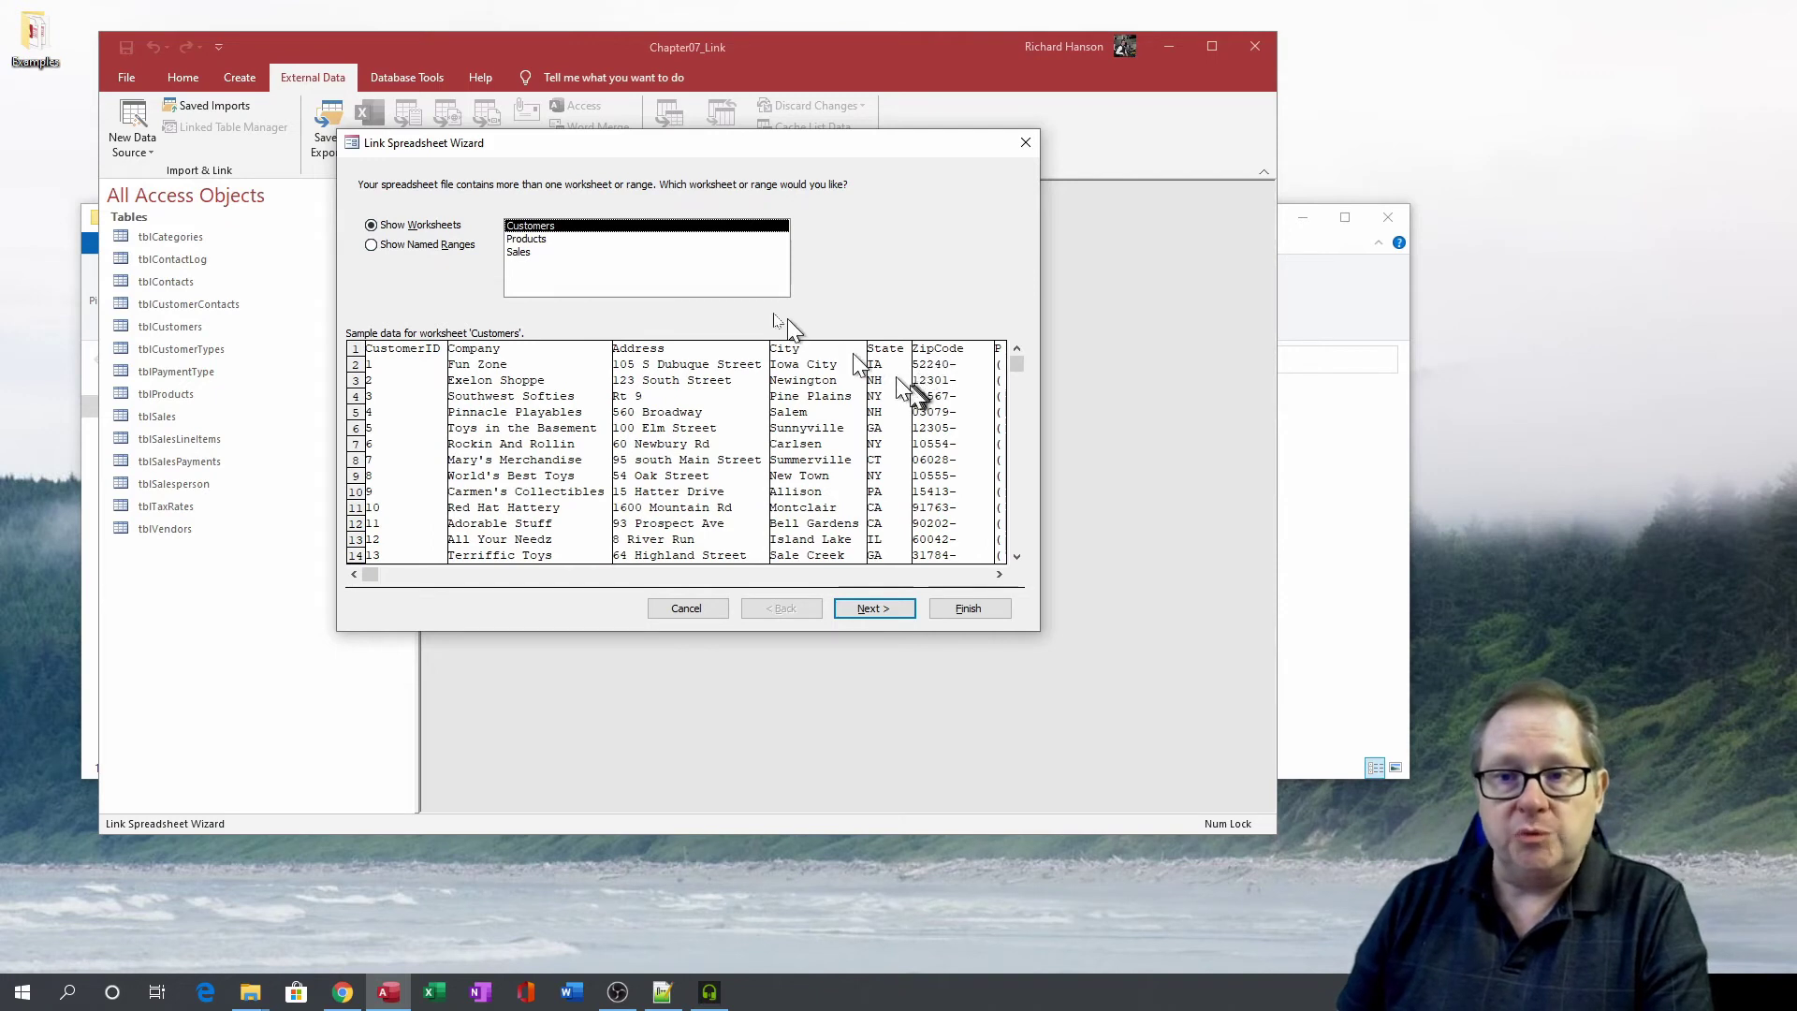
left_click(875, 609)
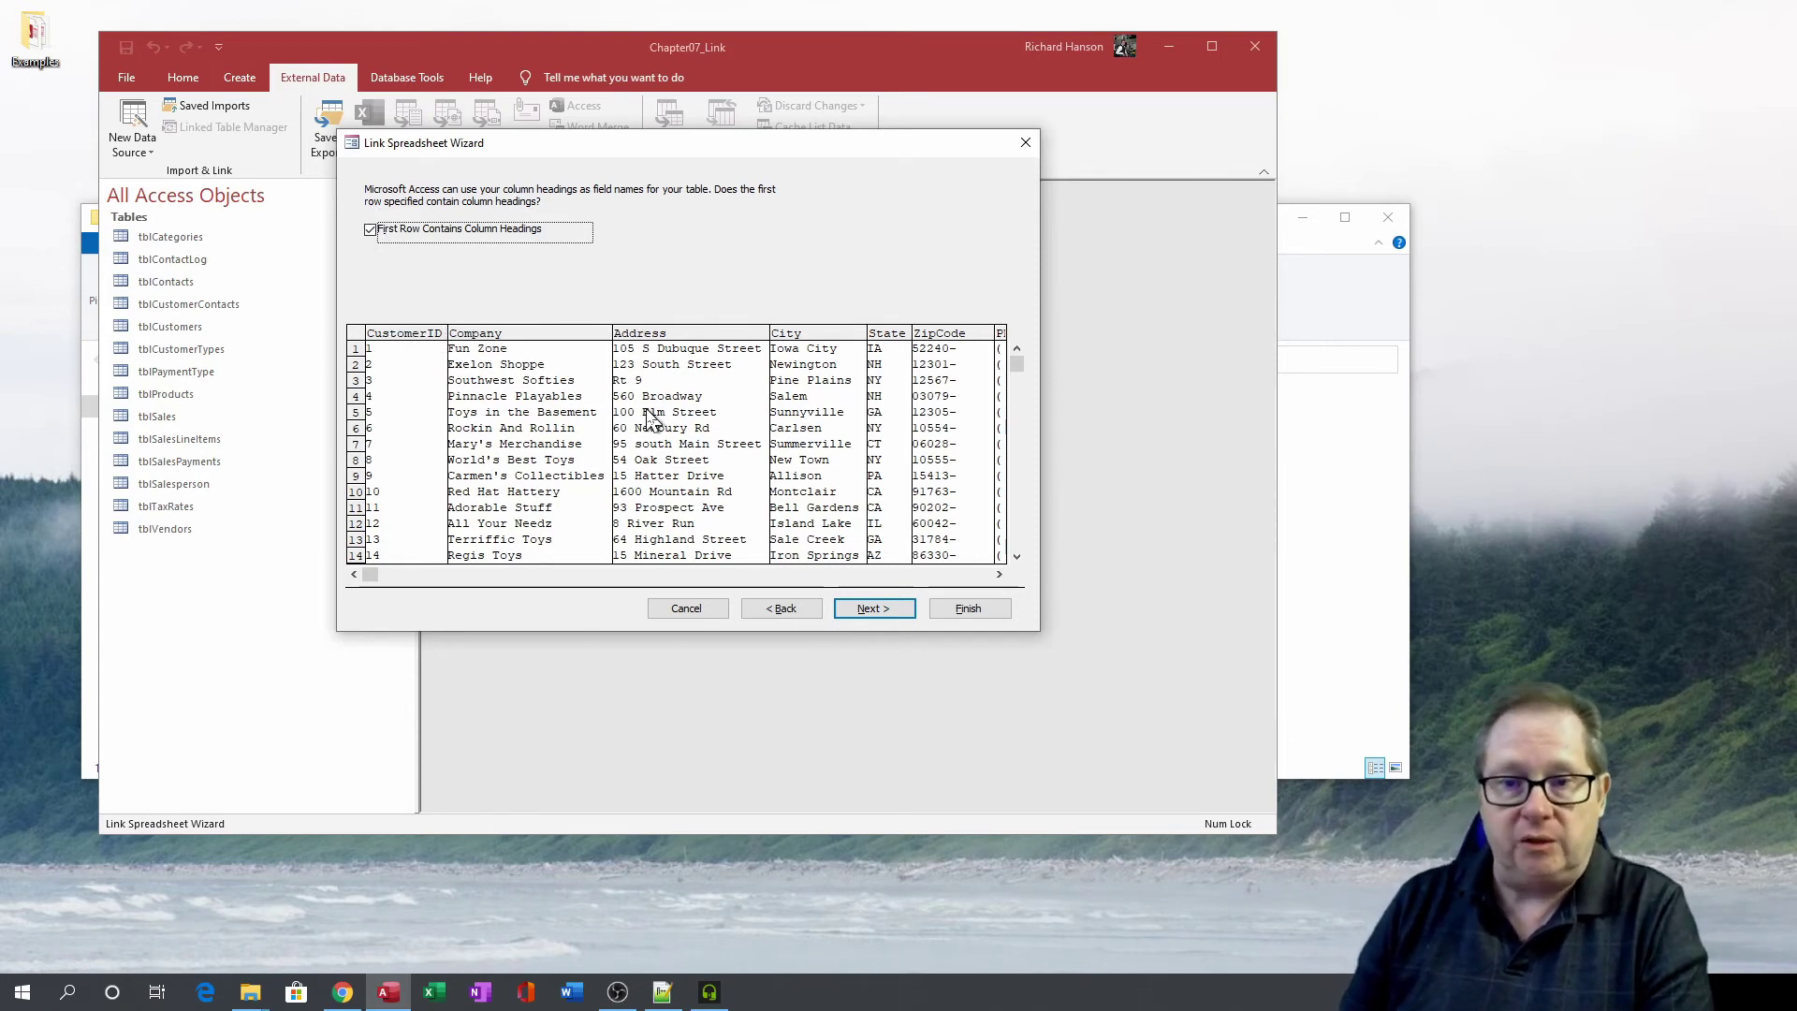
left_click(900, 608)
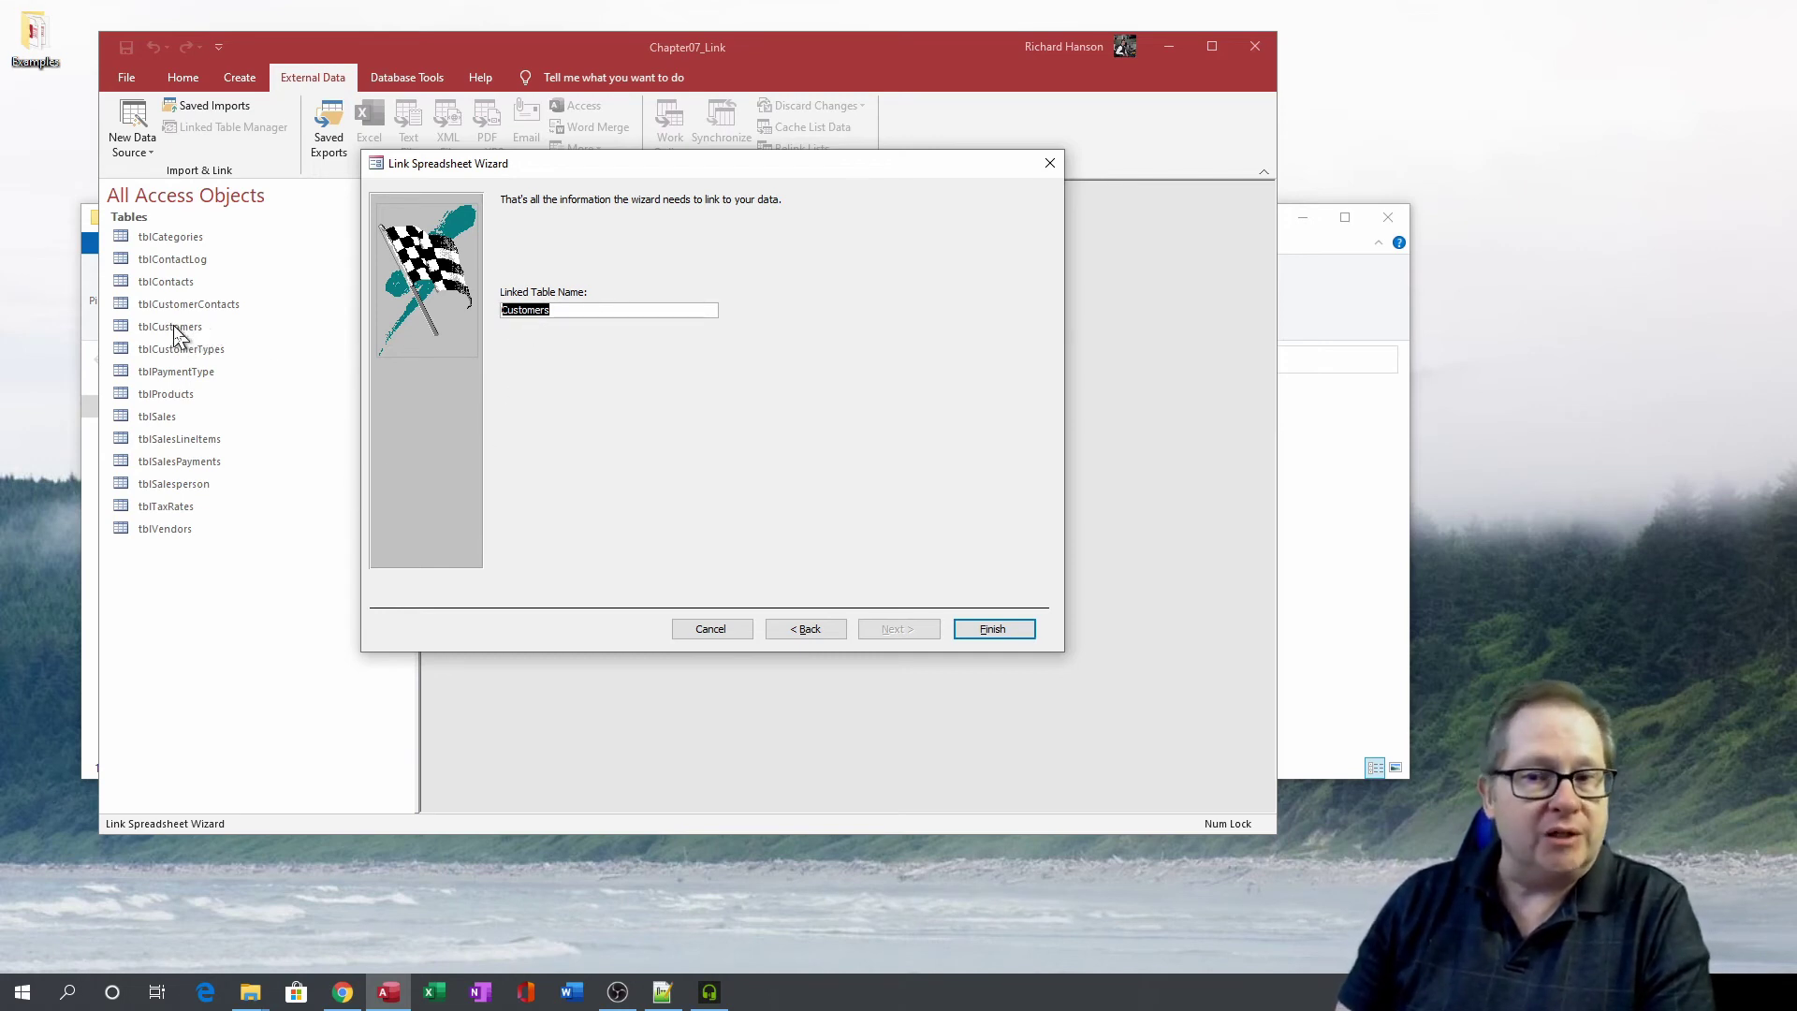
key("Home")
type("tbl")
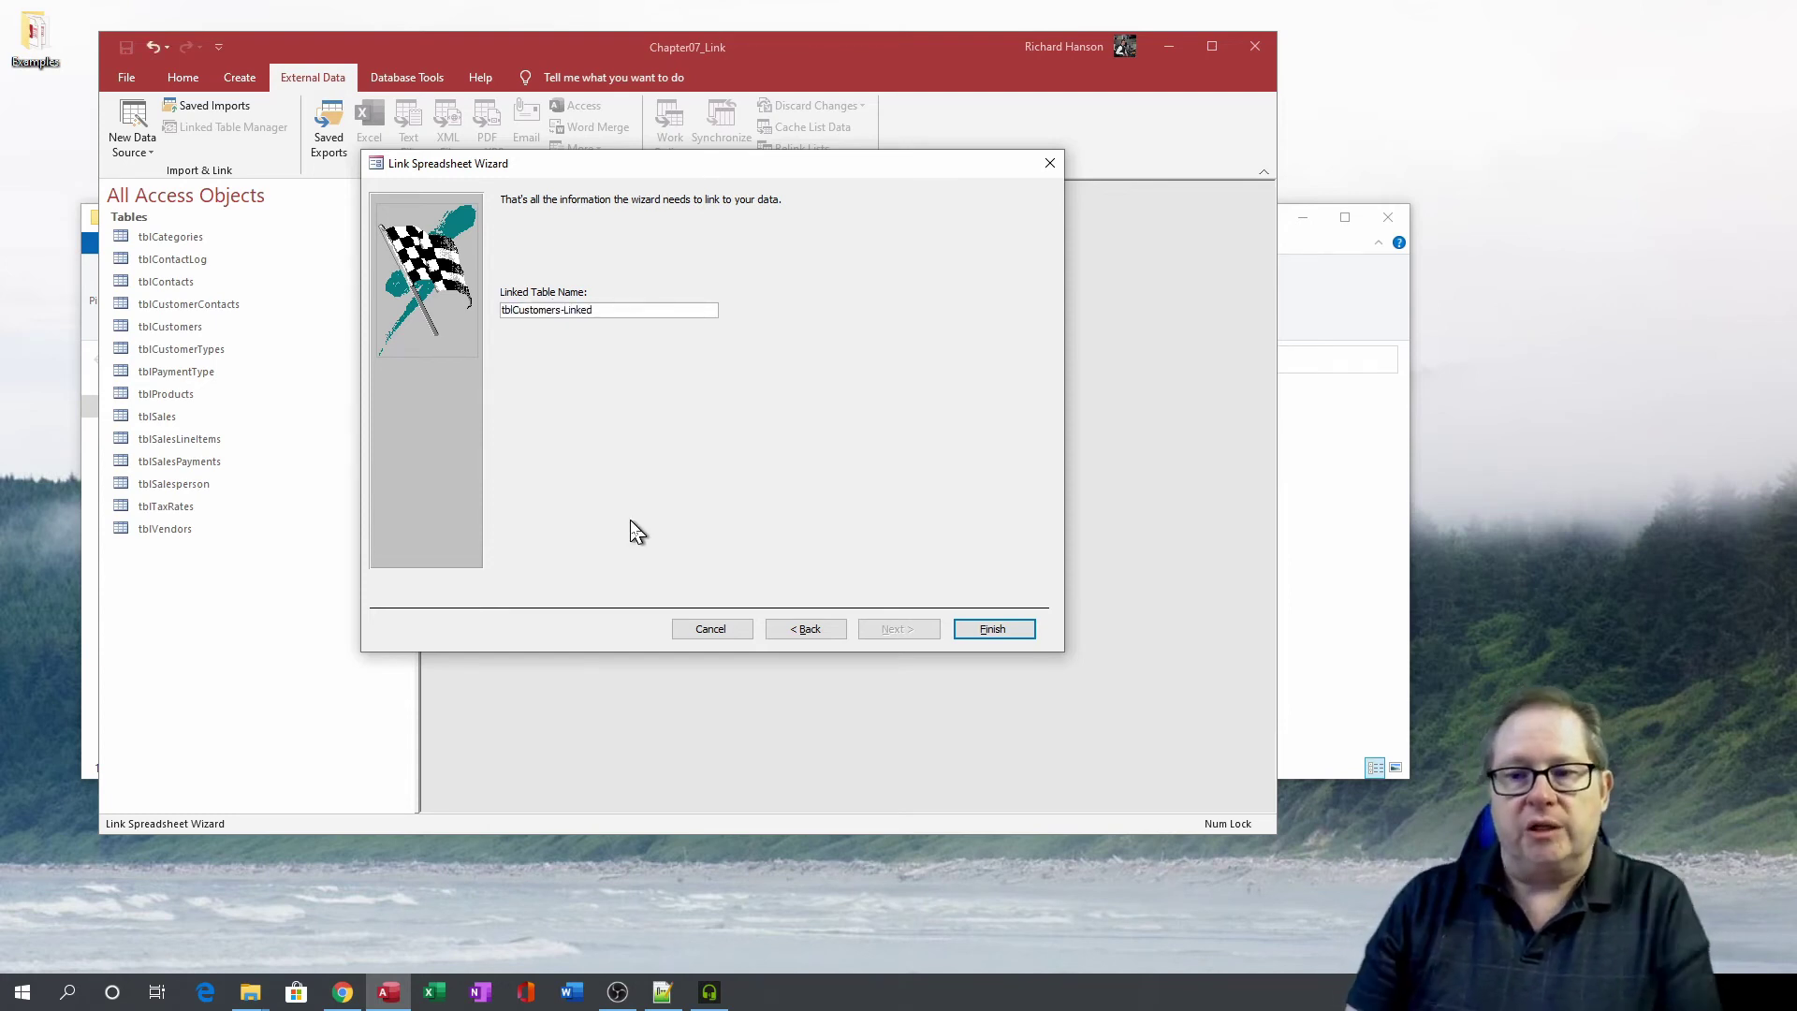
left_click(1002, 632)
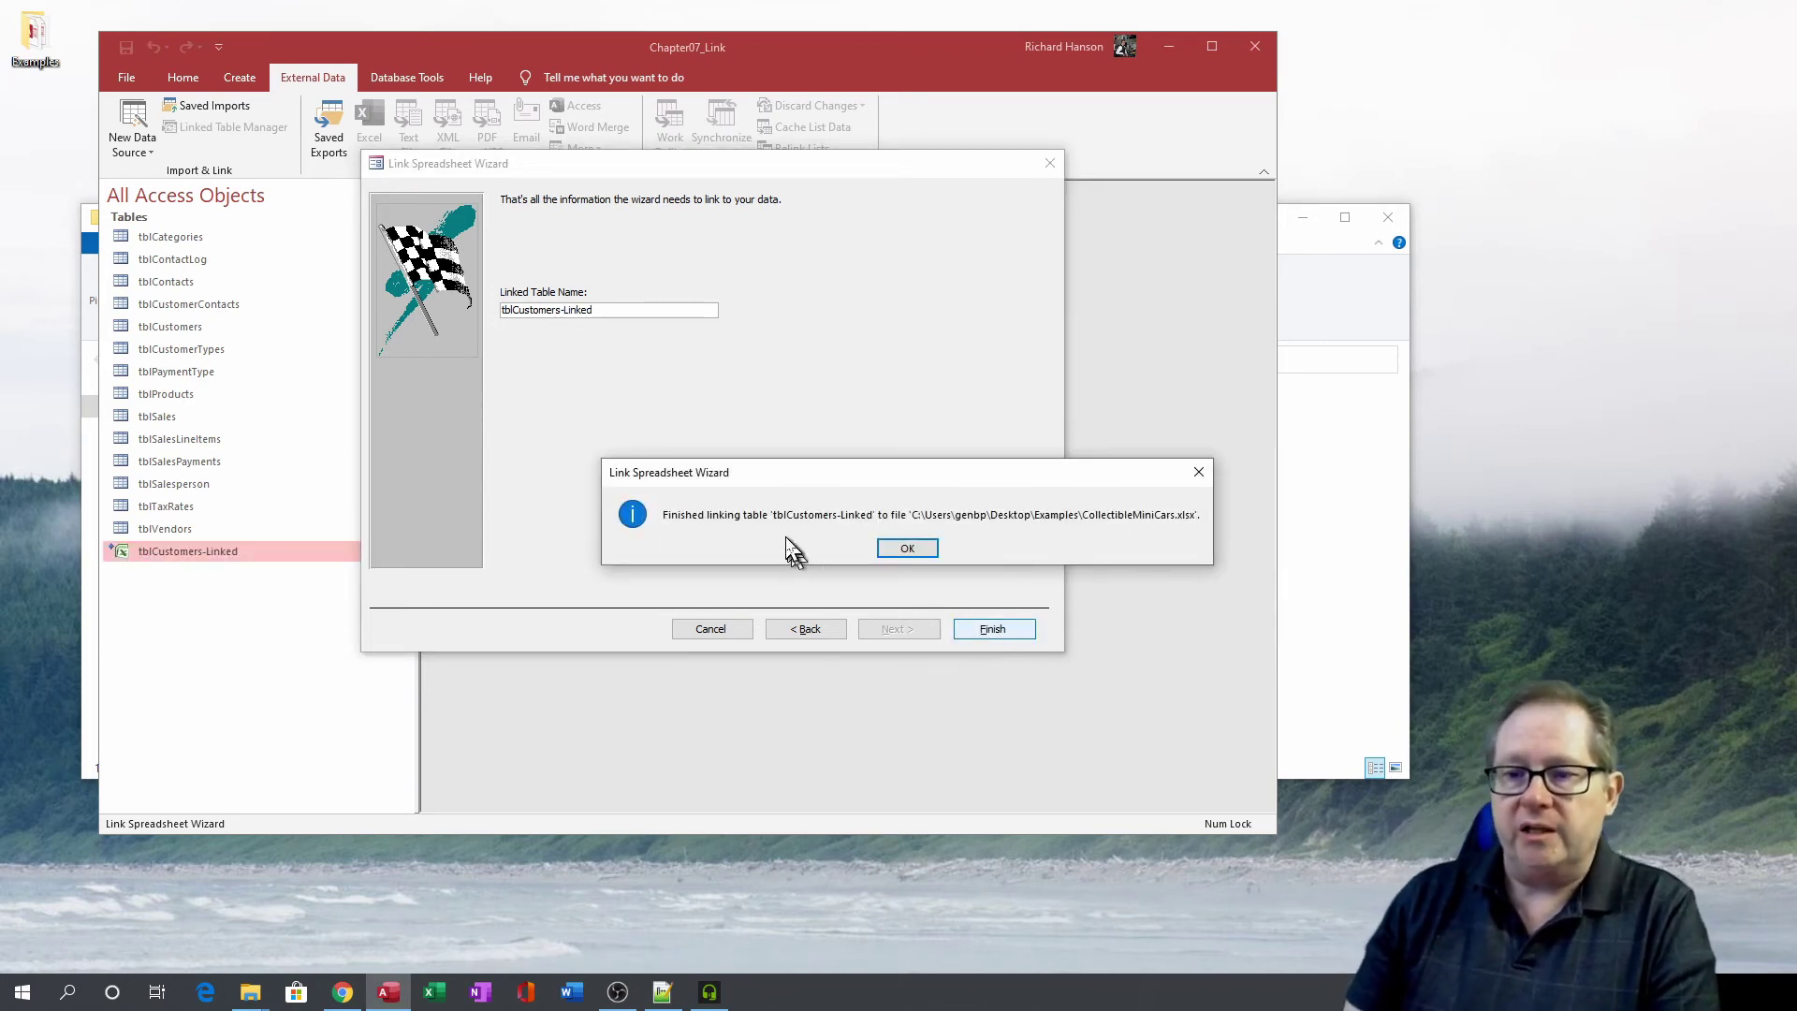
left_click(906, 548)
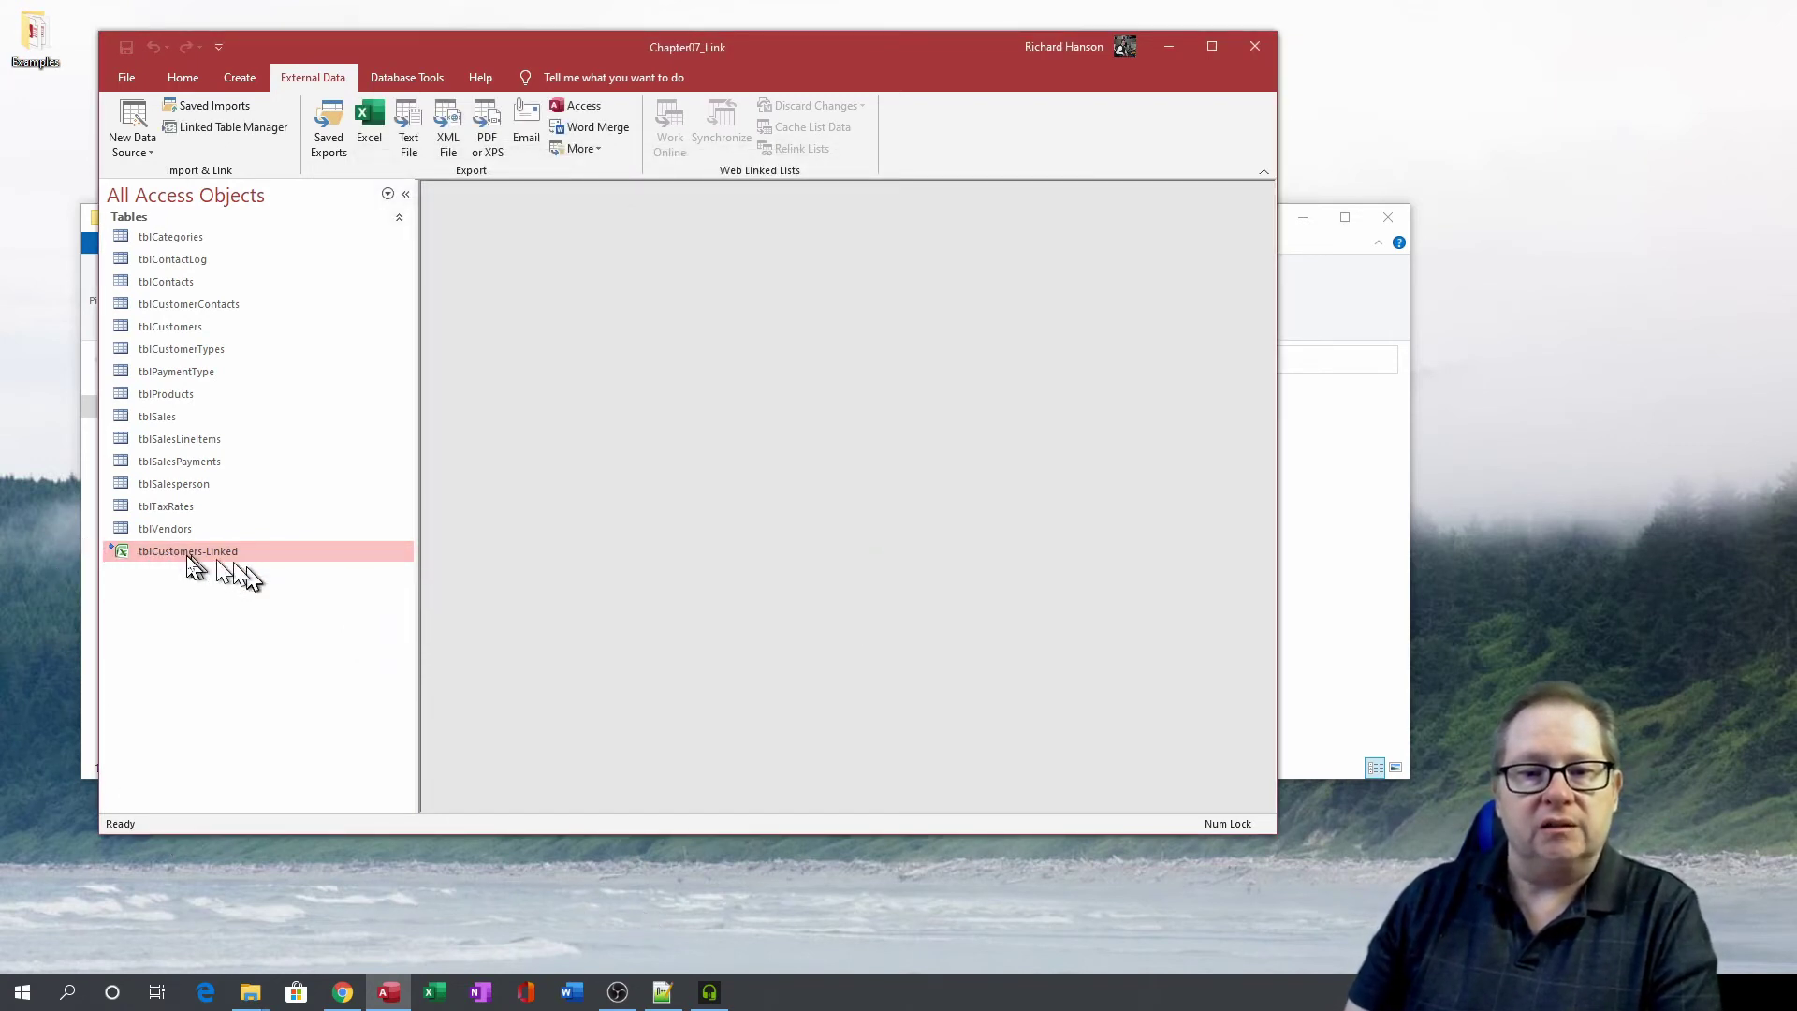
mouse_move(182, 559)
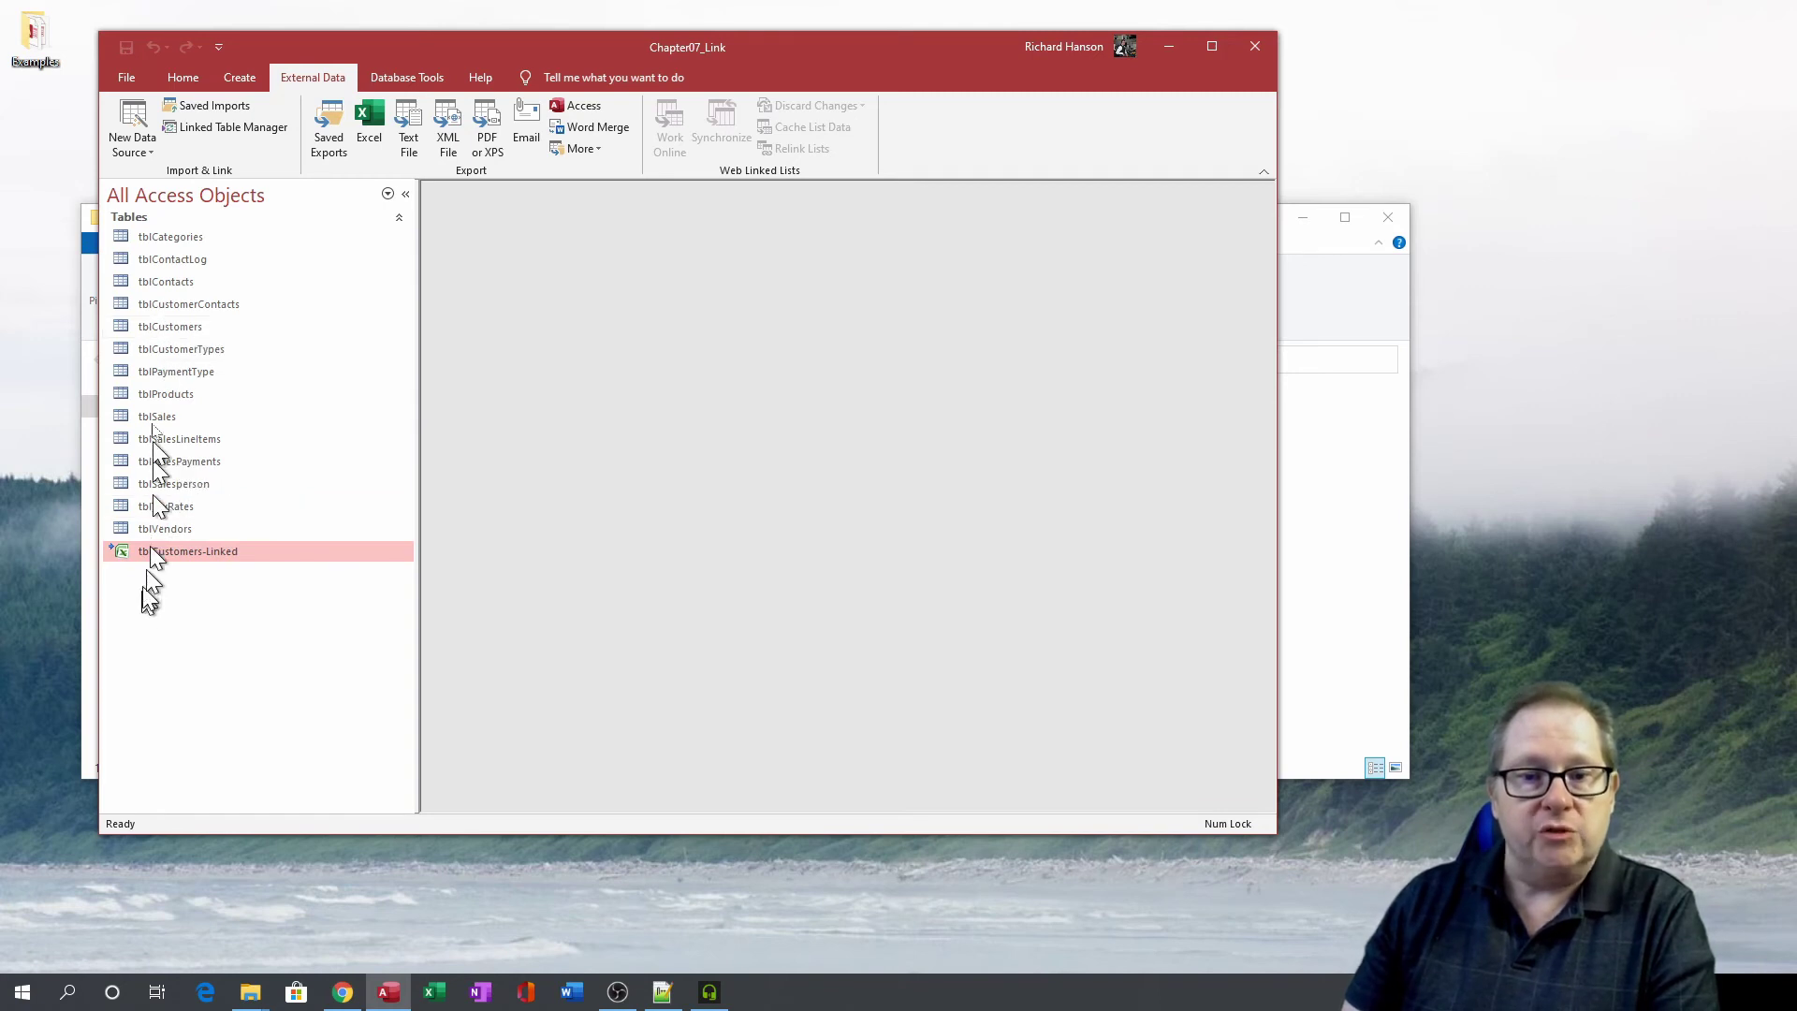
double_click(168, 328)
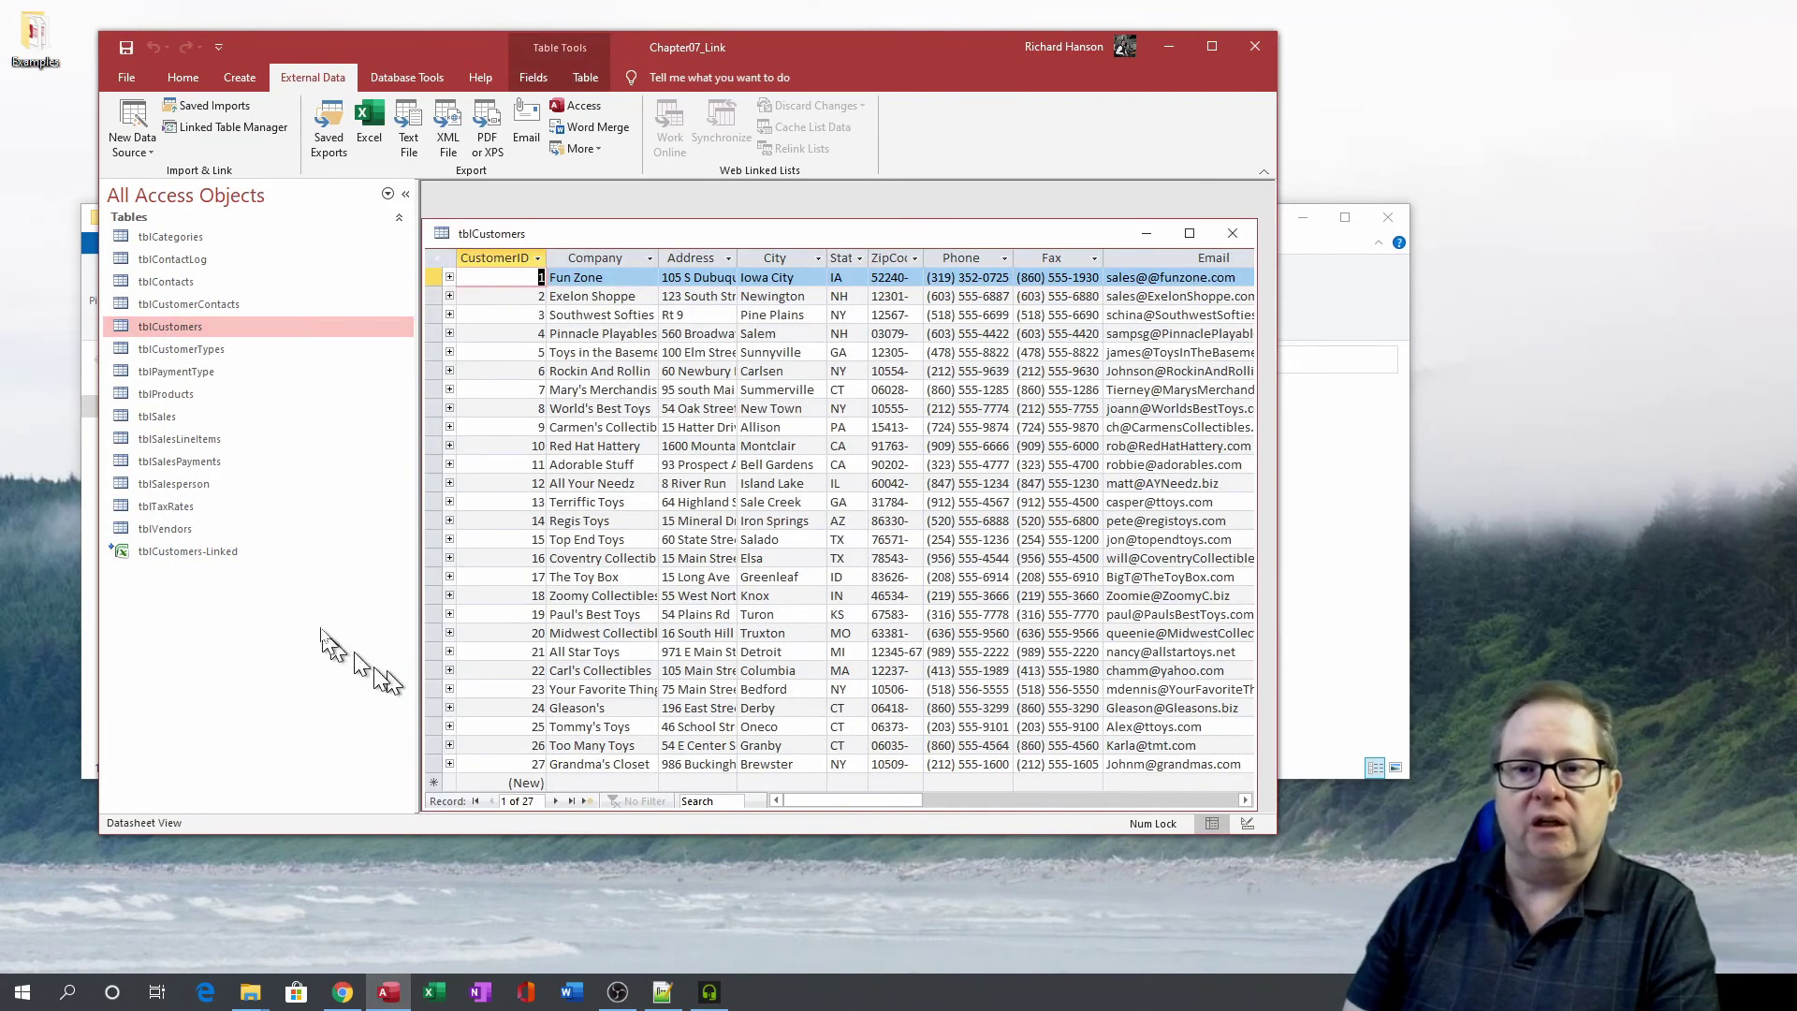
double_click(177, 552)
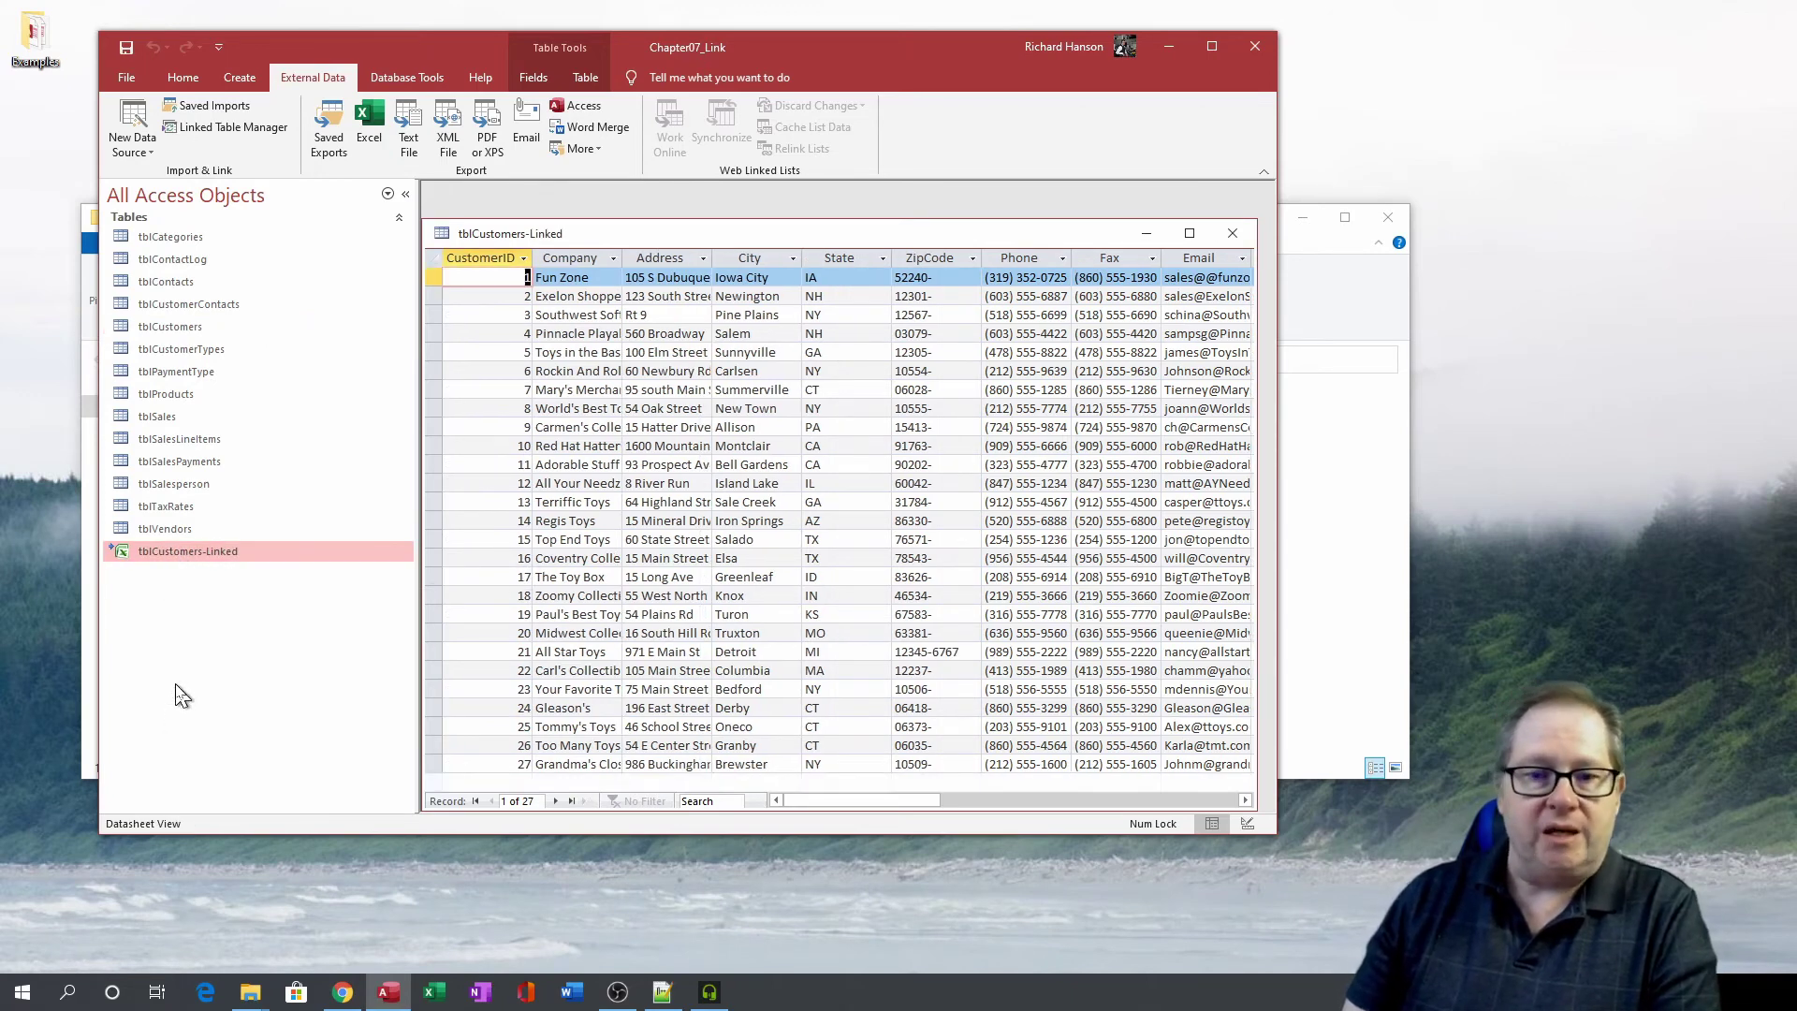
double_click(164, 530)
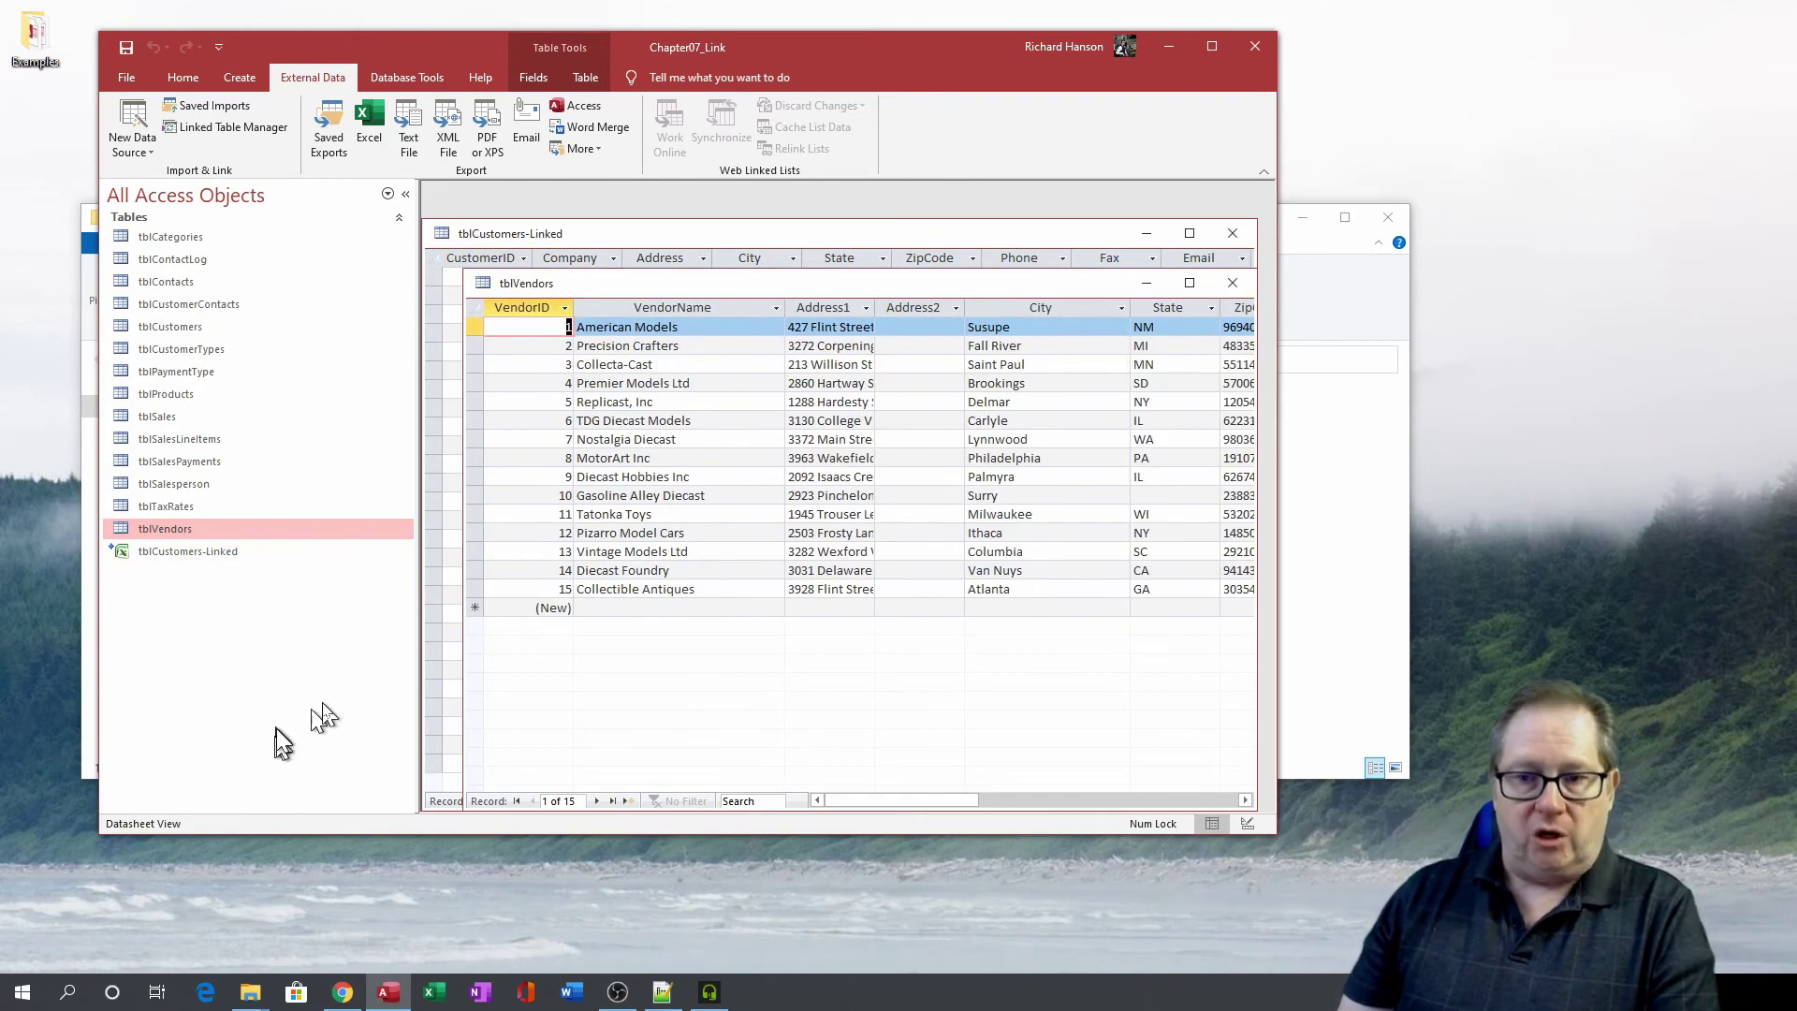
left_click(1232, 283)
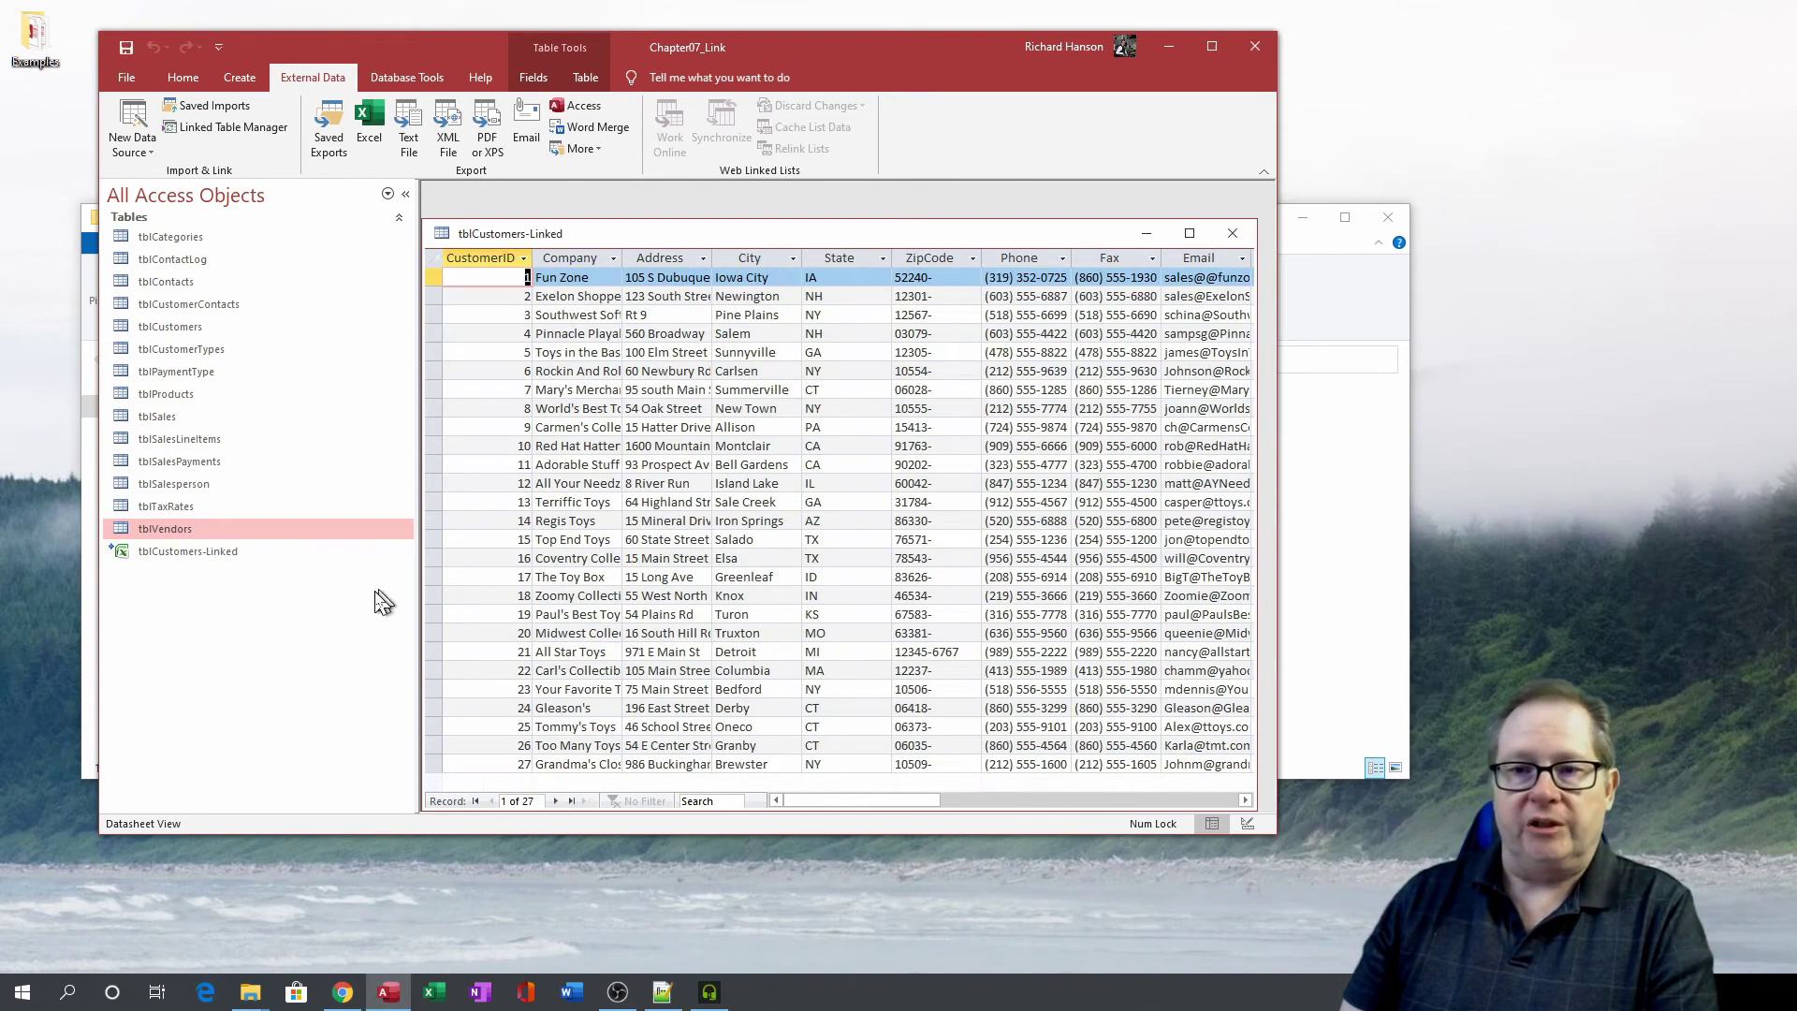
left_click(169, 554)
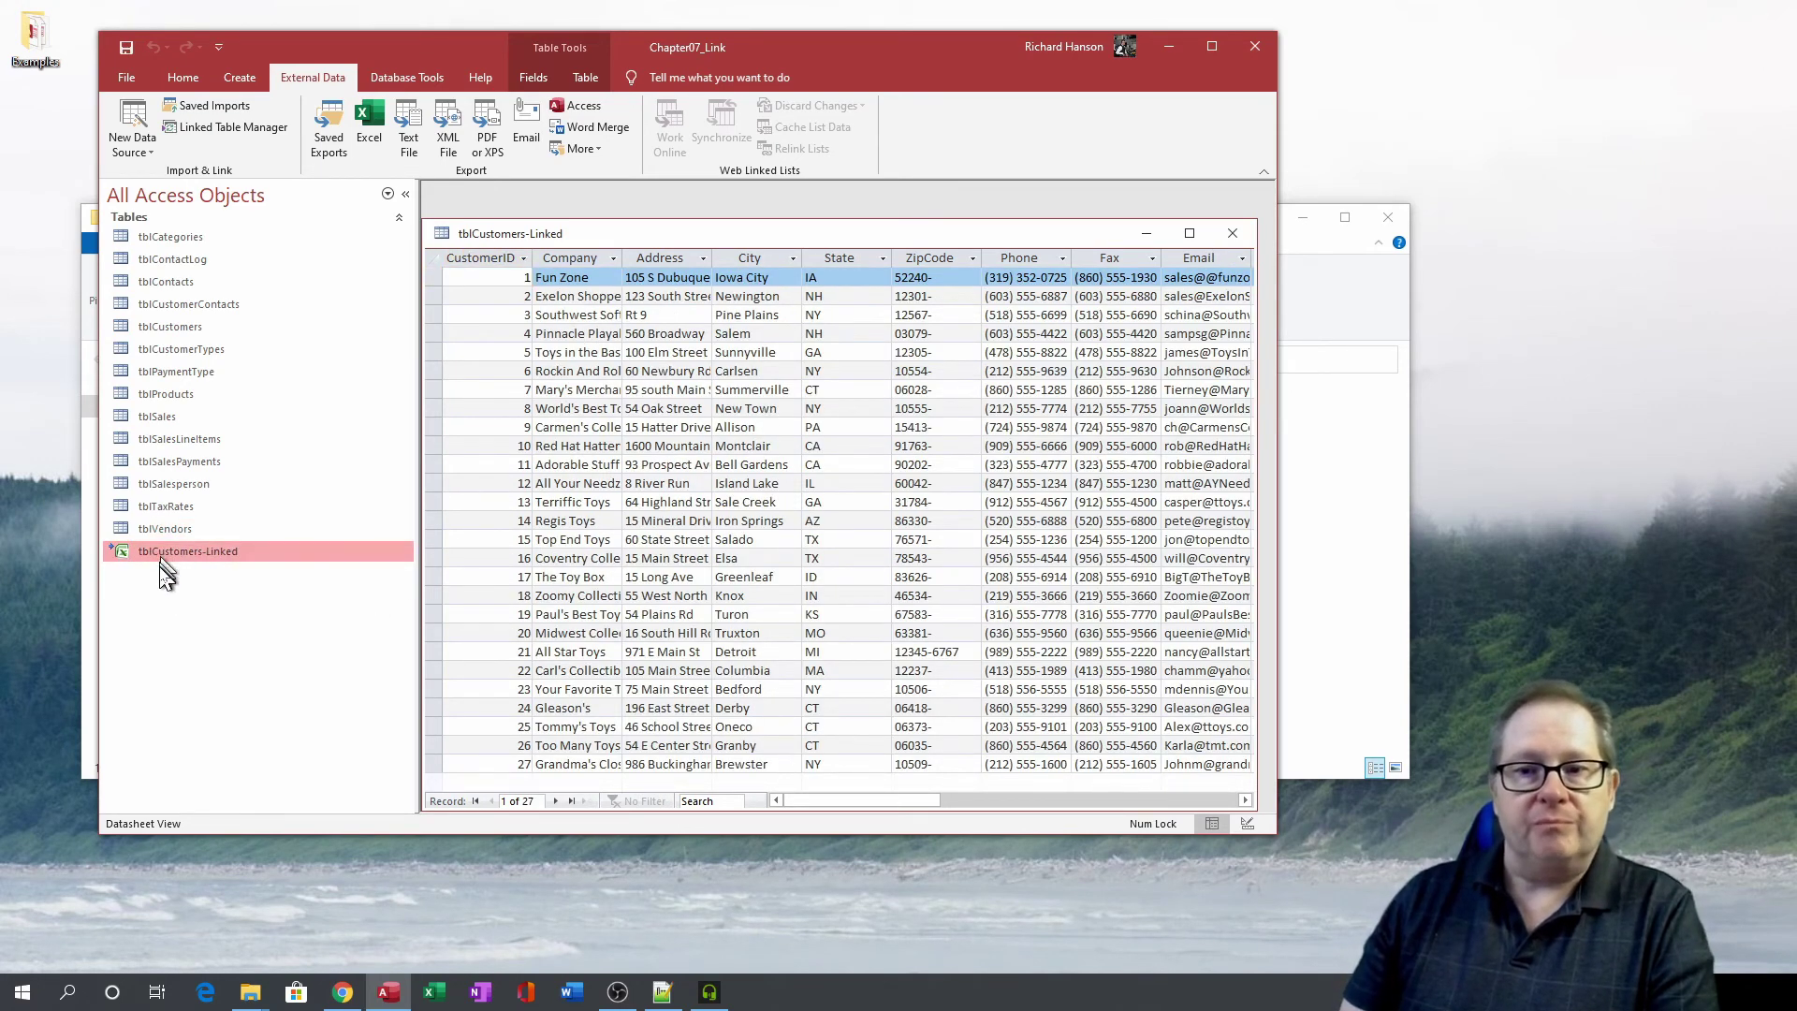
left_click(1245, 240)
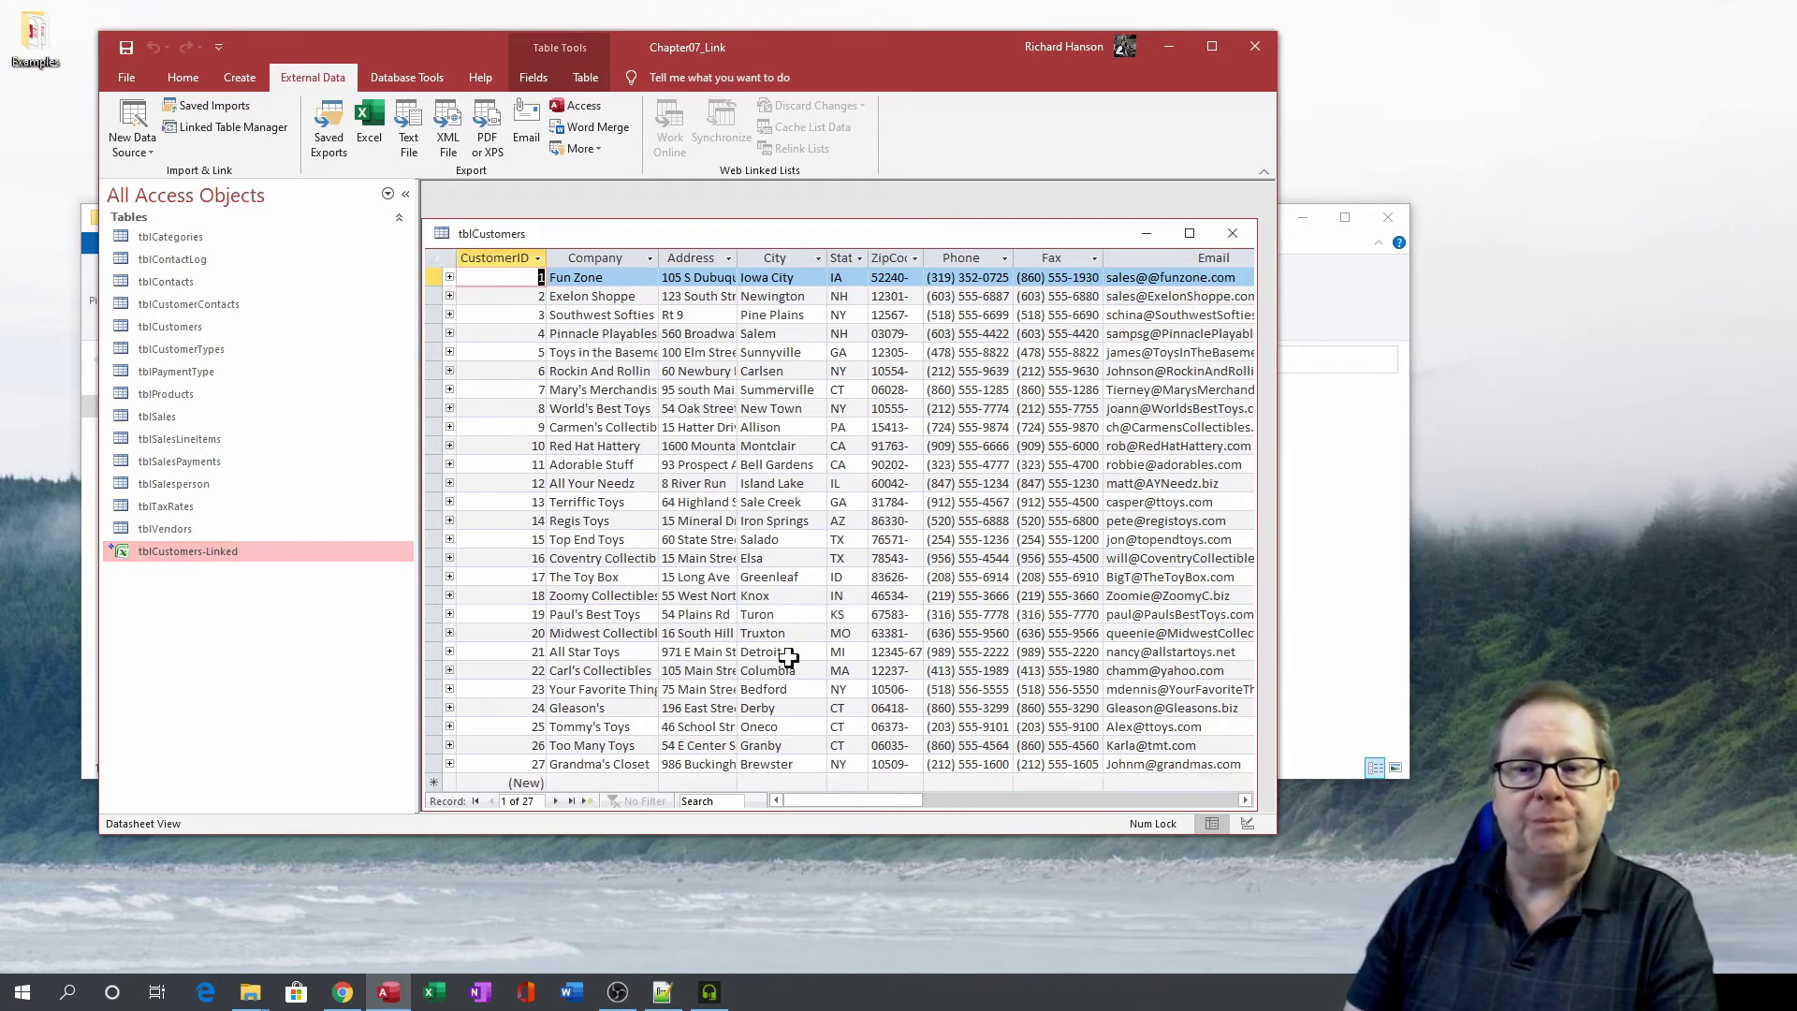
left_click(1233, 233)
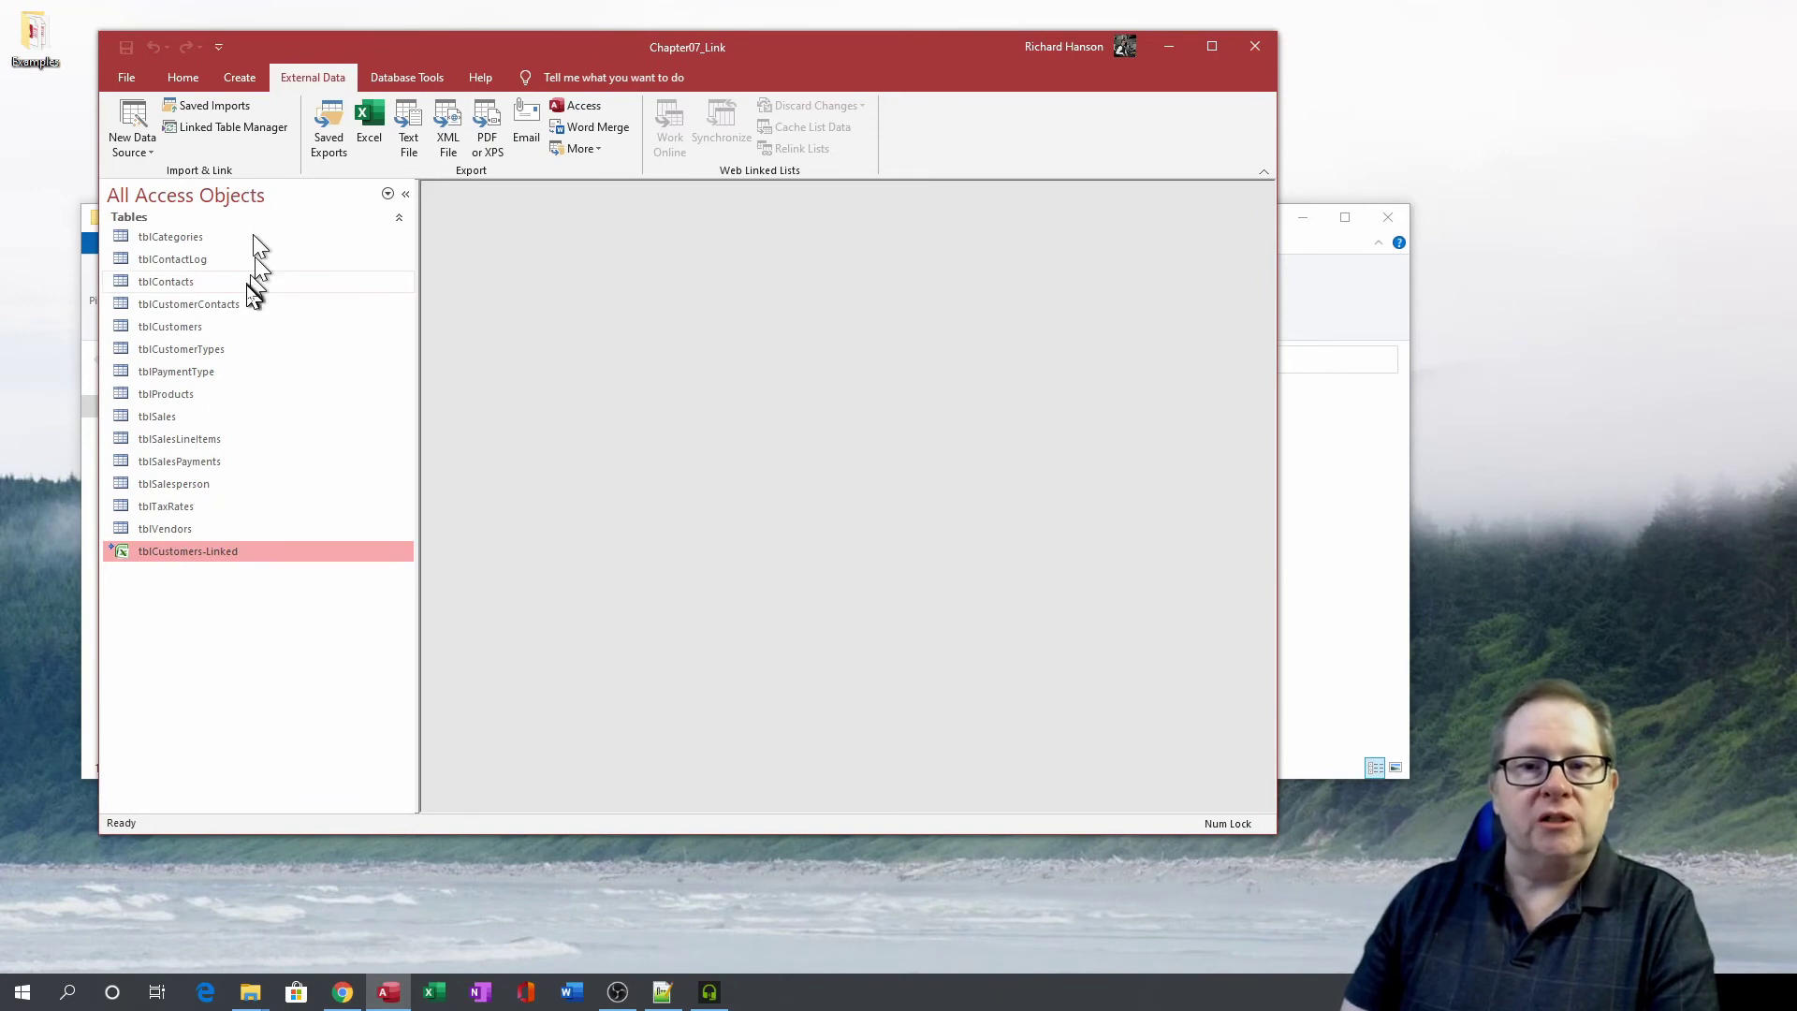
- Start a new Excel data source with CollectibleMiniCars.xlsx as the source file
left_click(131, 145)
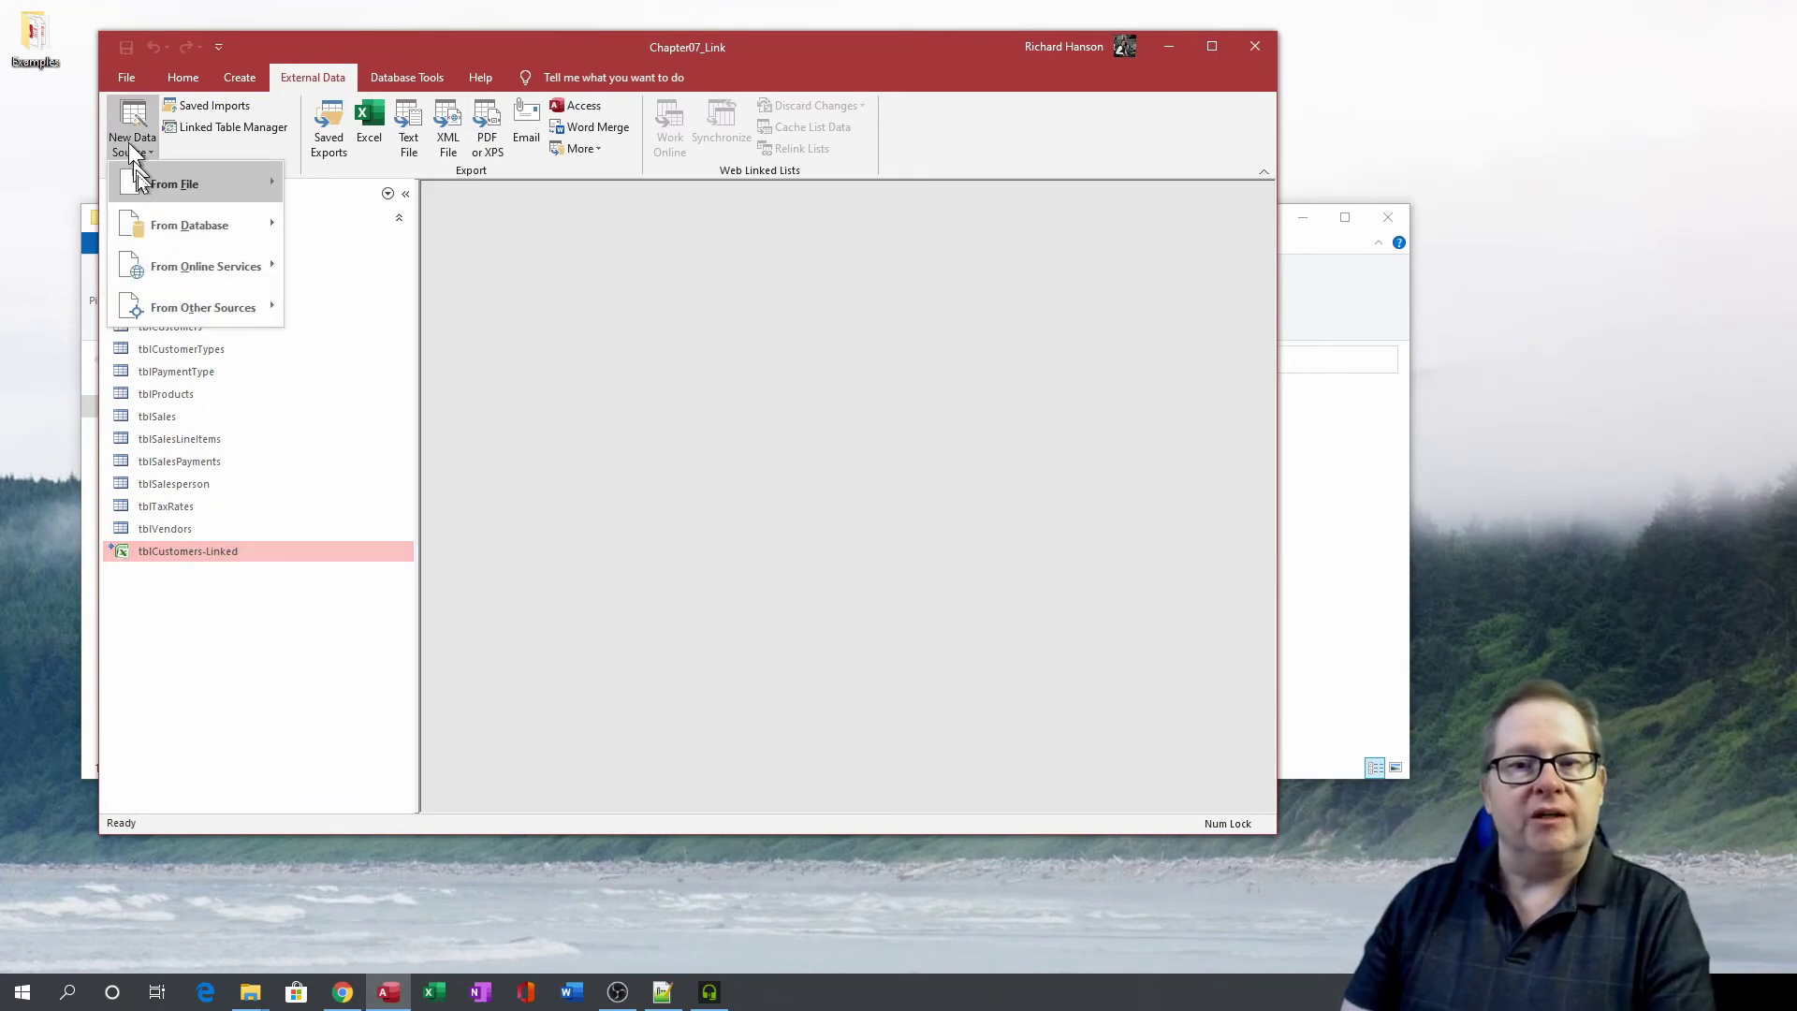
mouse_move(159, 184)
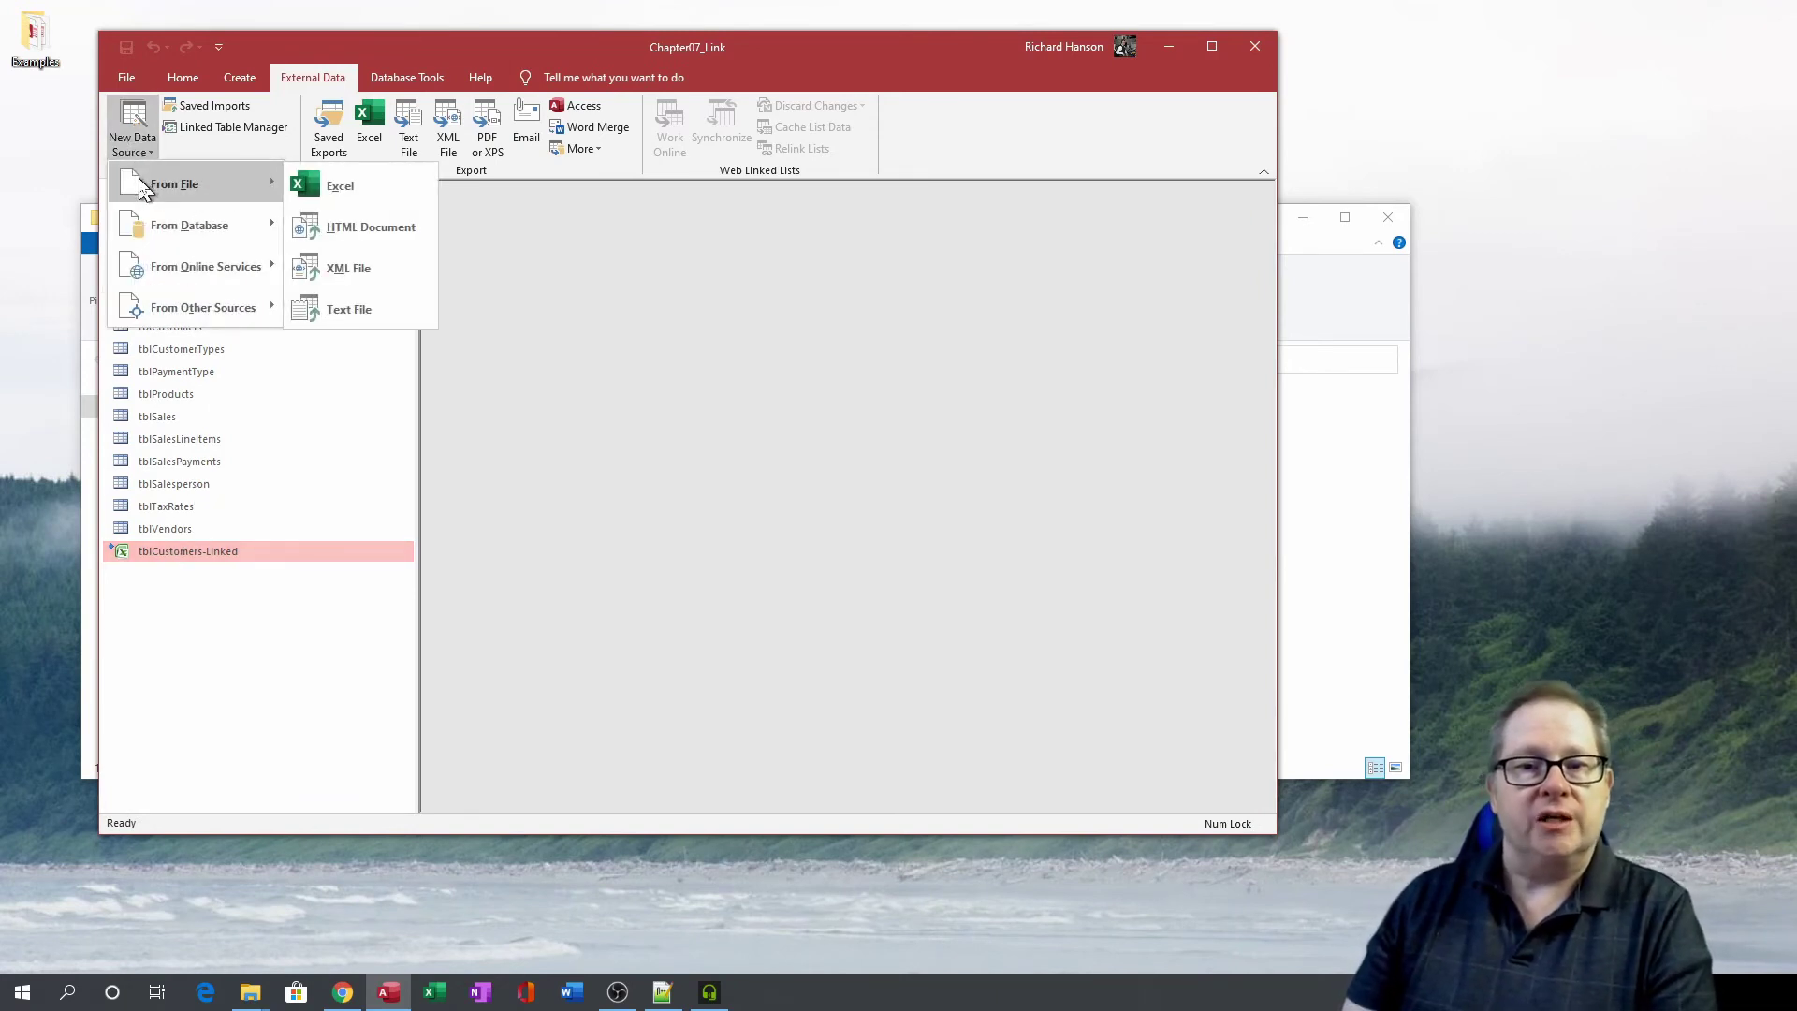
left_click(385, 187)
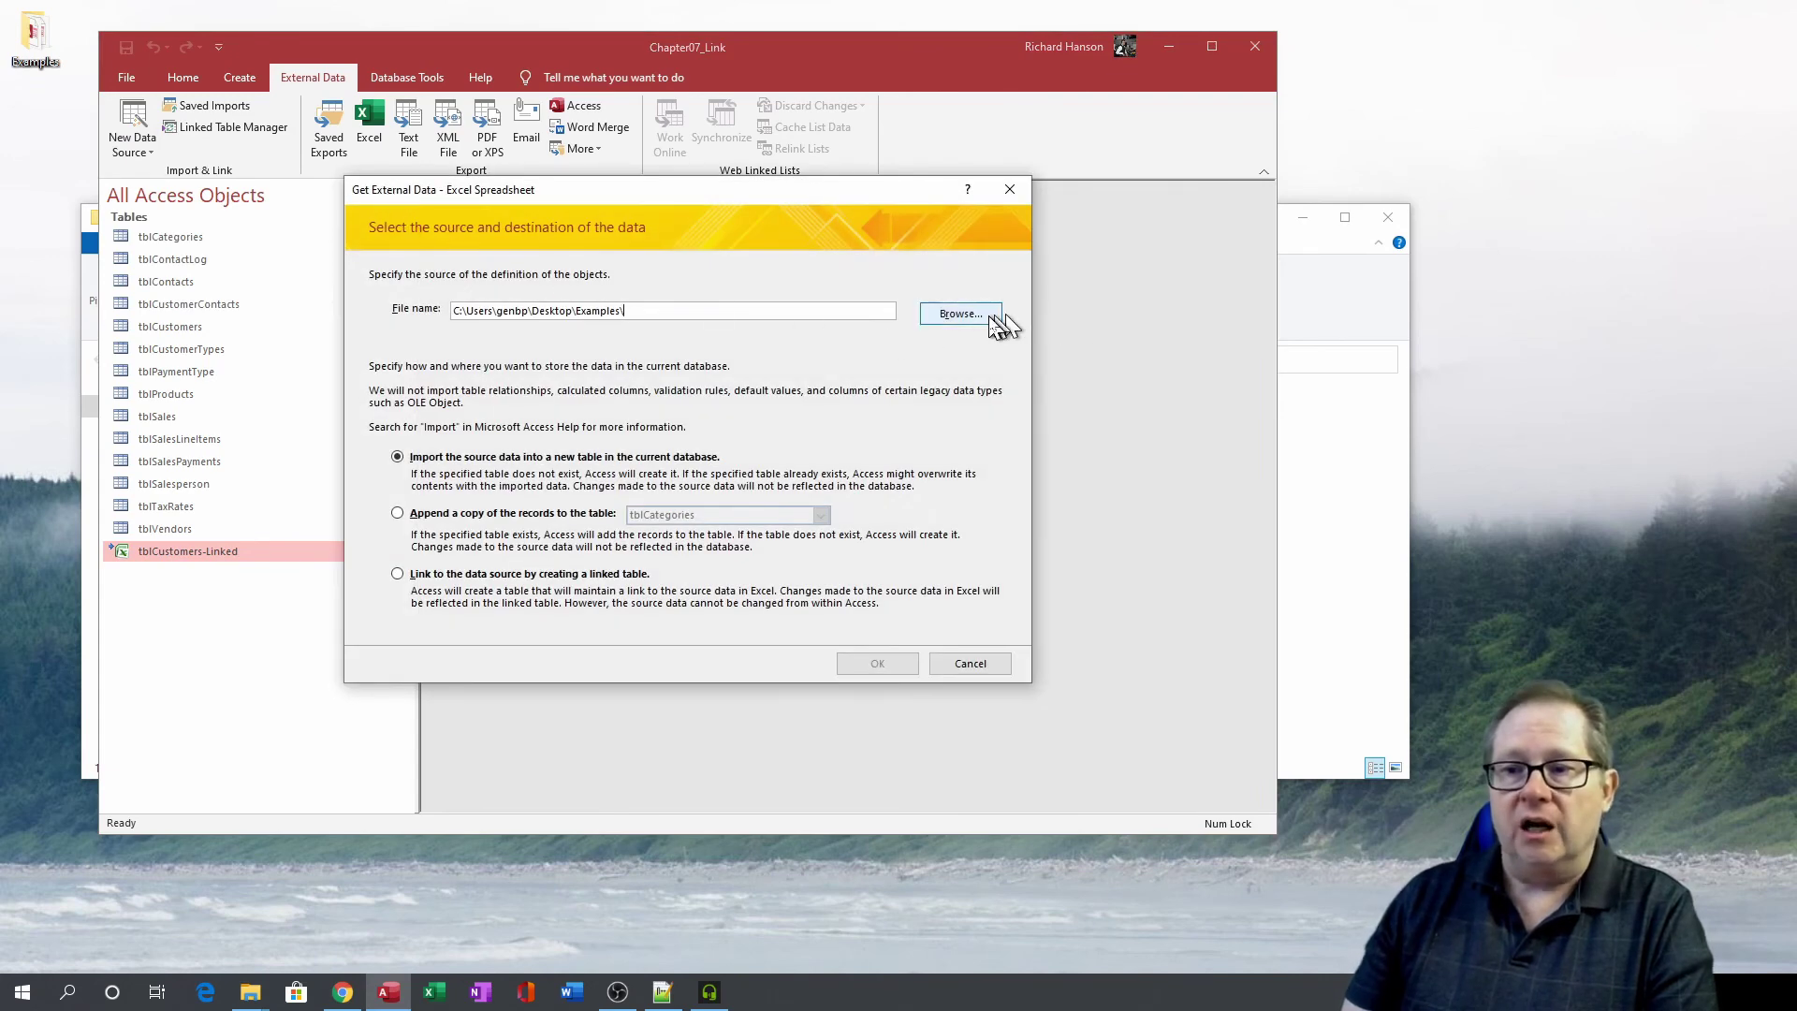
left_click(990, 316)
left_click(907, 361)
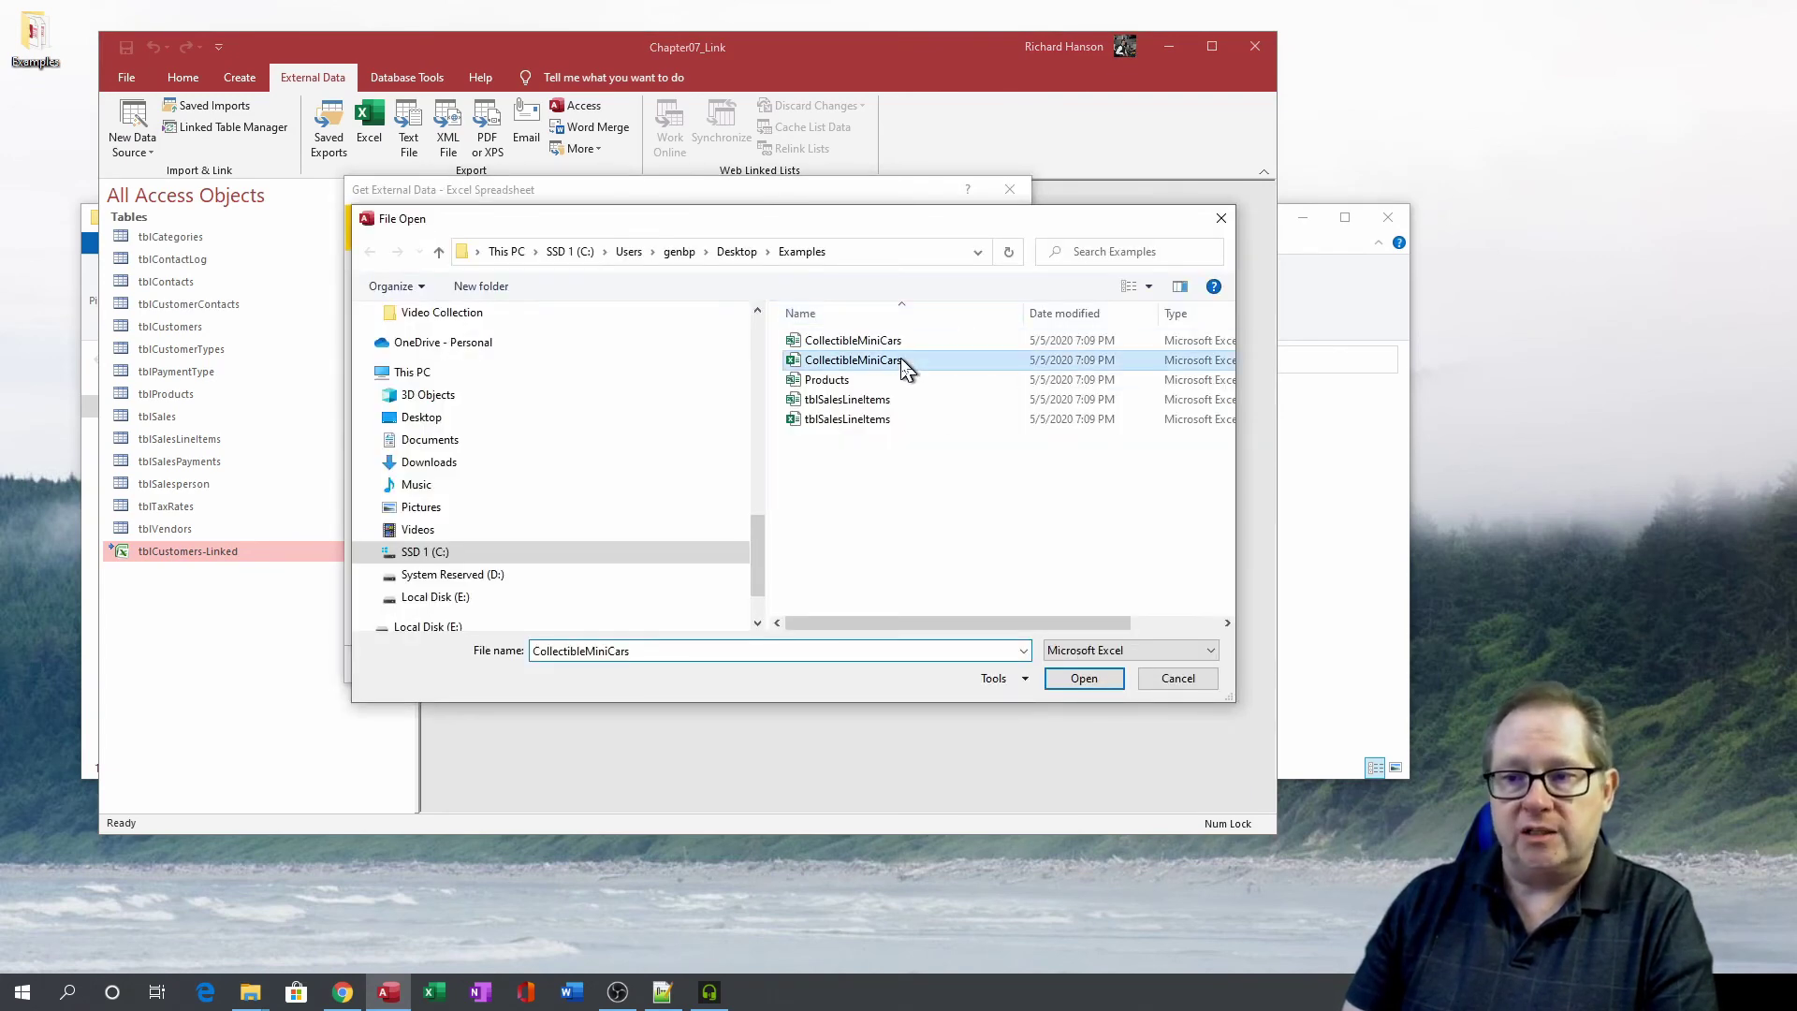
left_click(1081, 679)
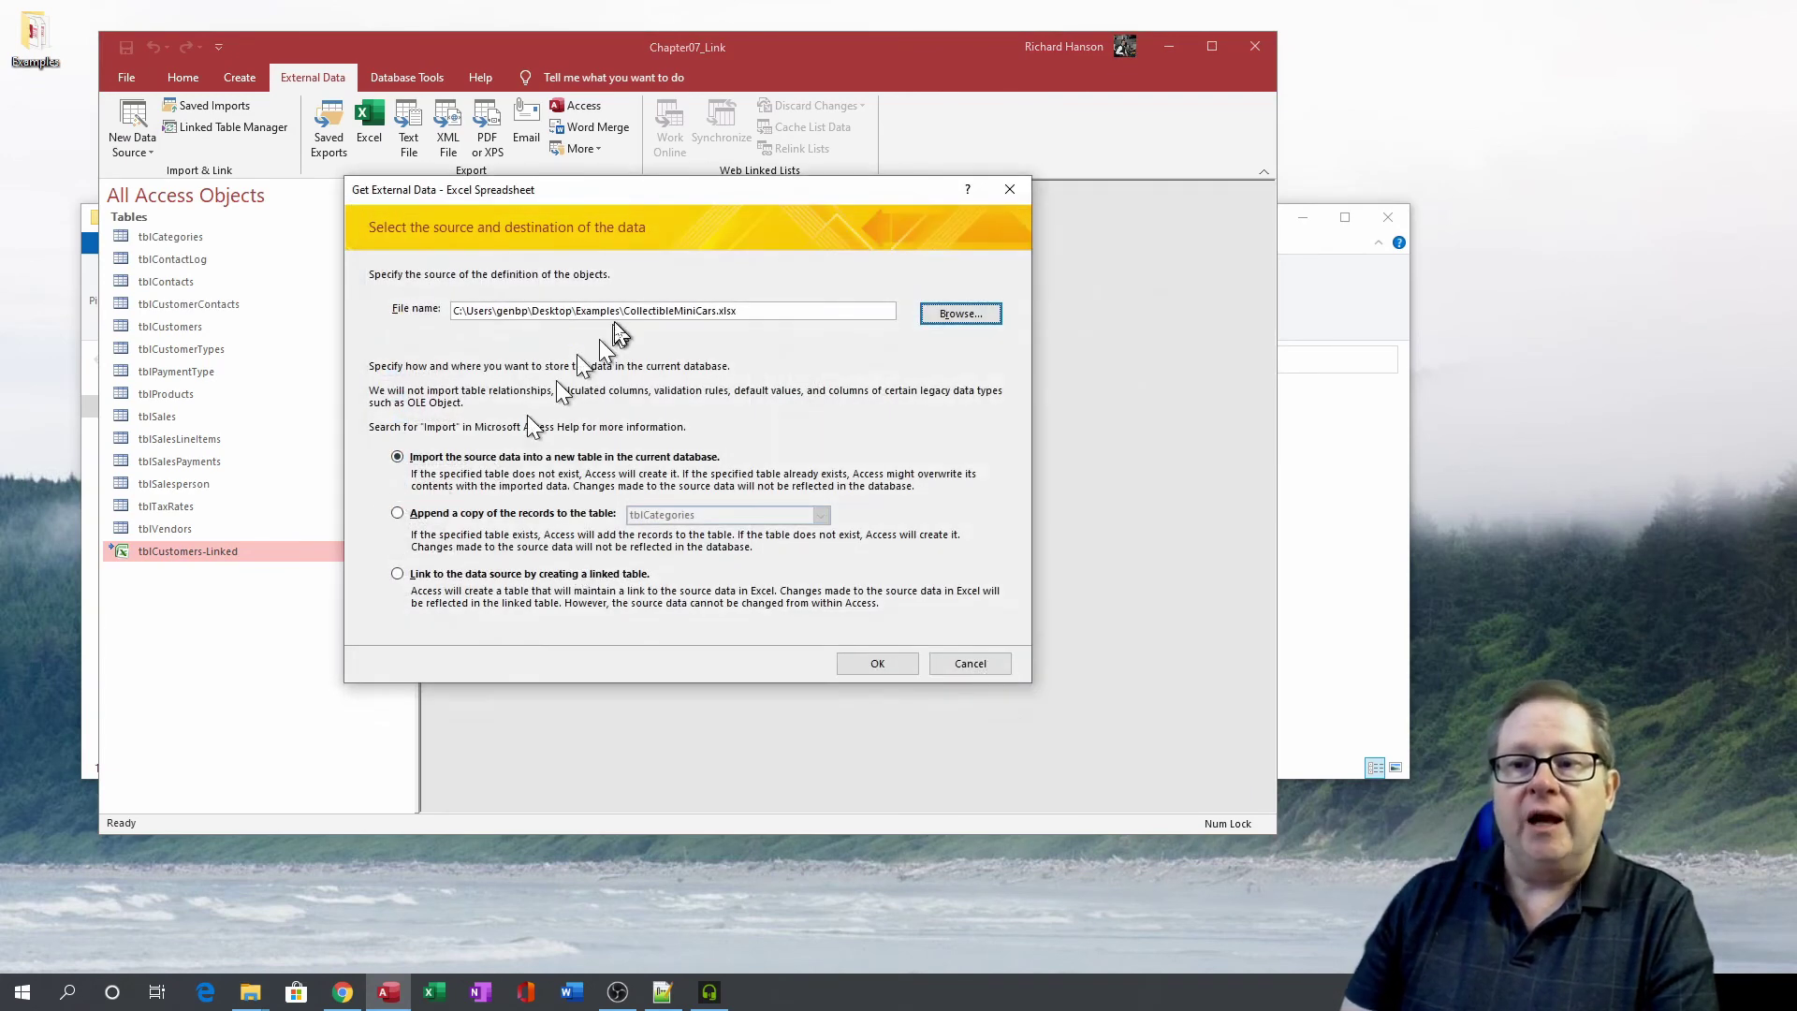
- Link the Products worksheet, first row as headings, as the table tblProducts-Linked
left_click(411, 574)
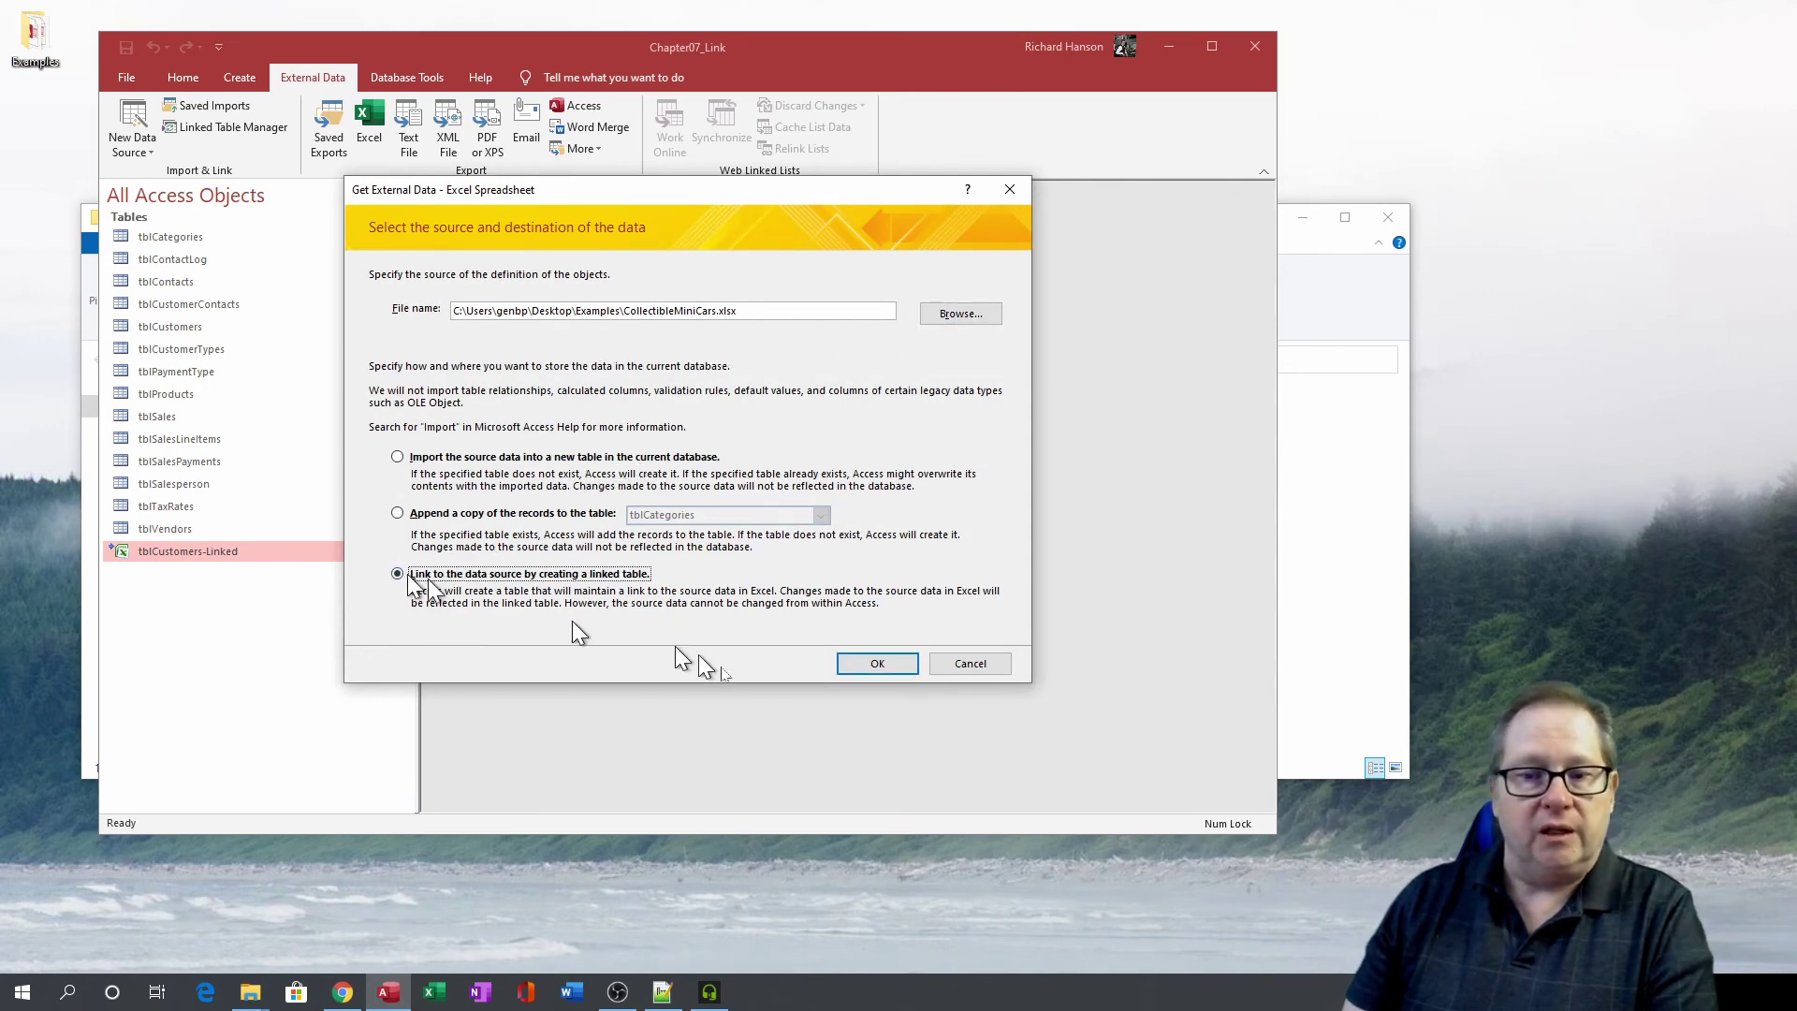
left_click(878, 664)
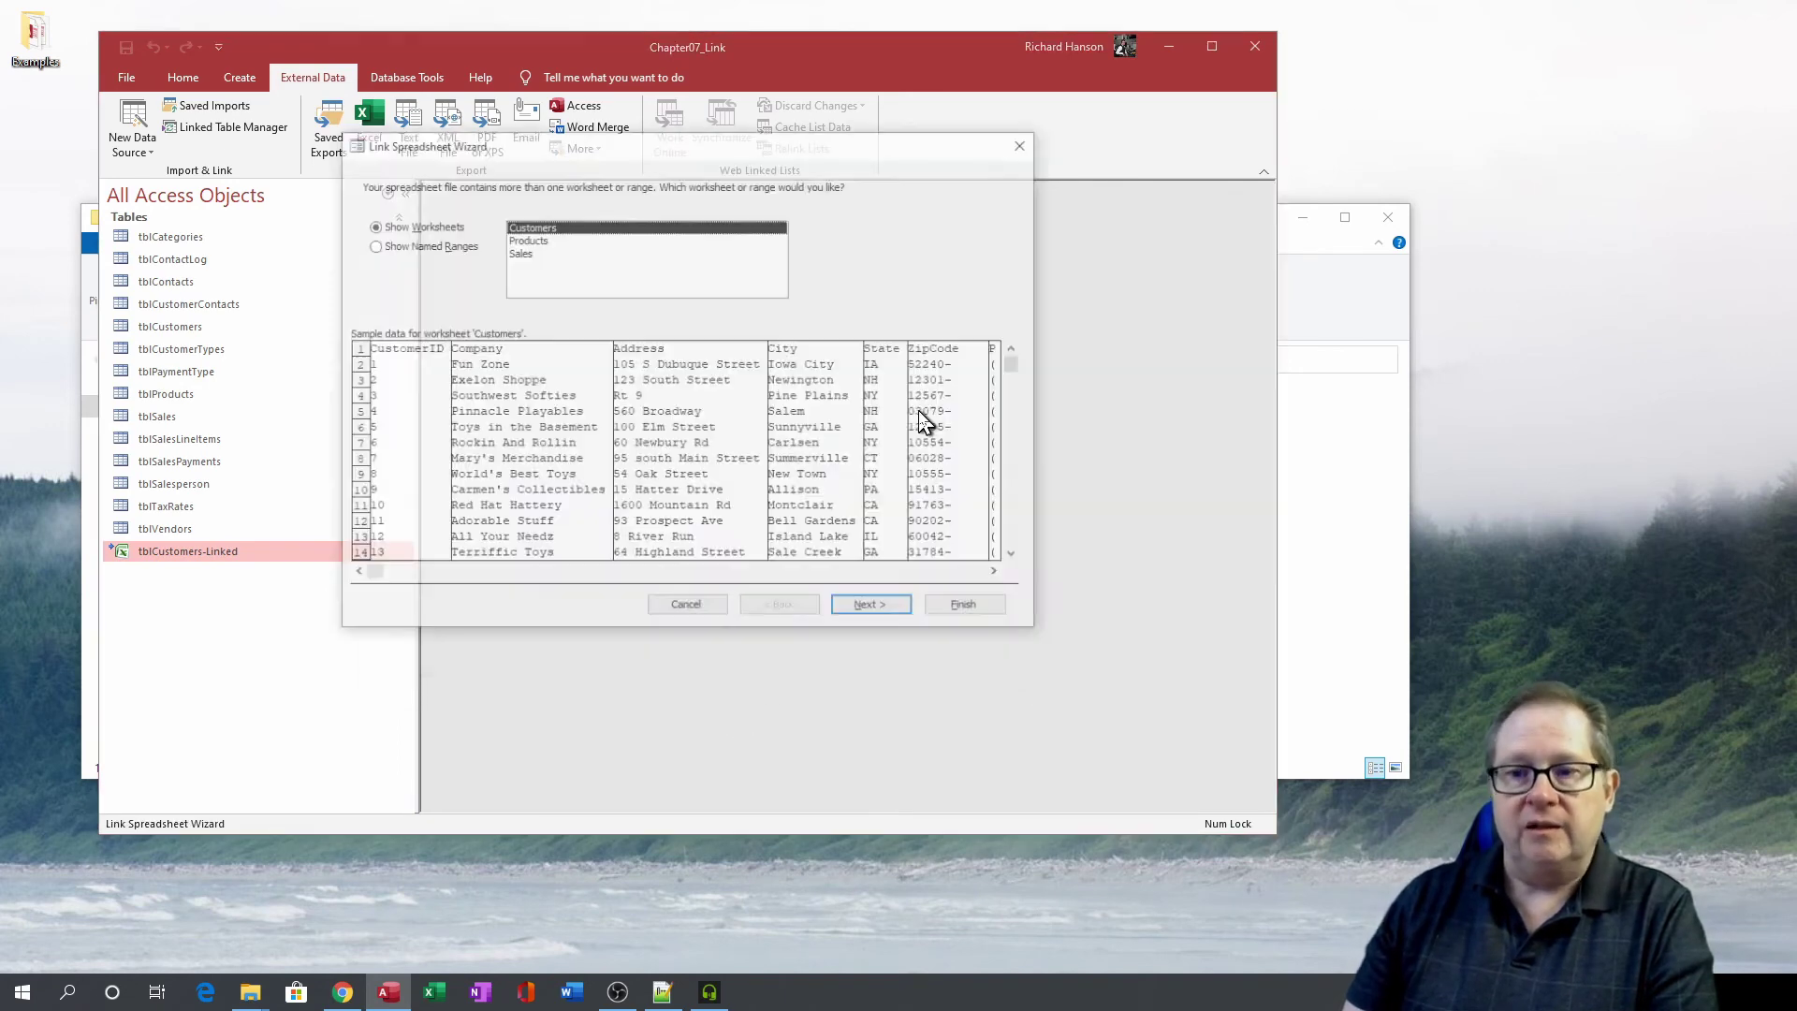
left_click(541, 239)
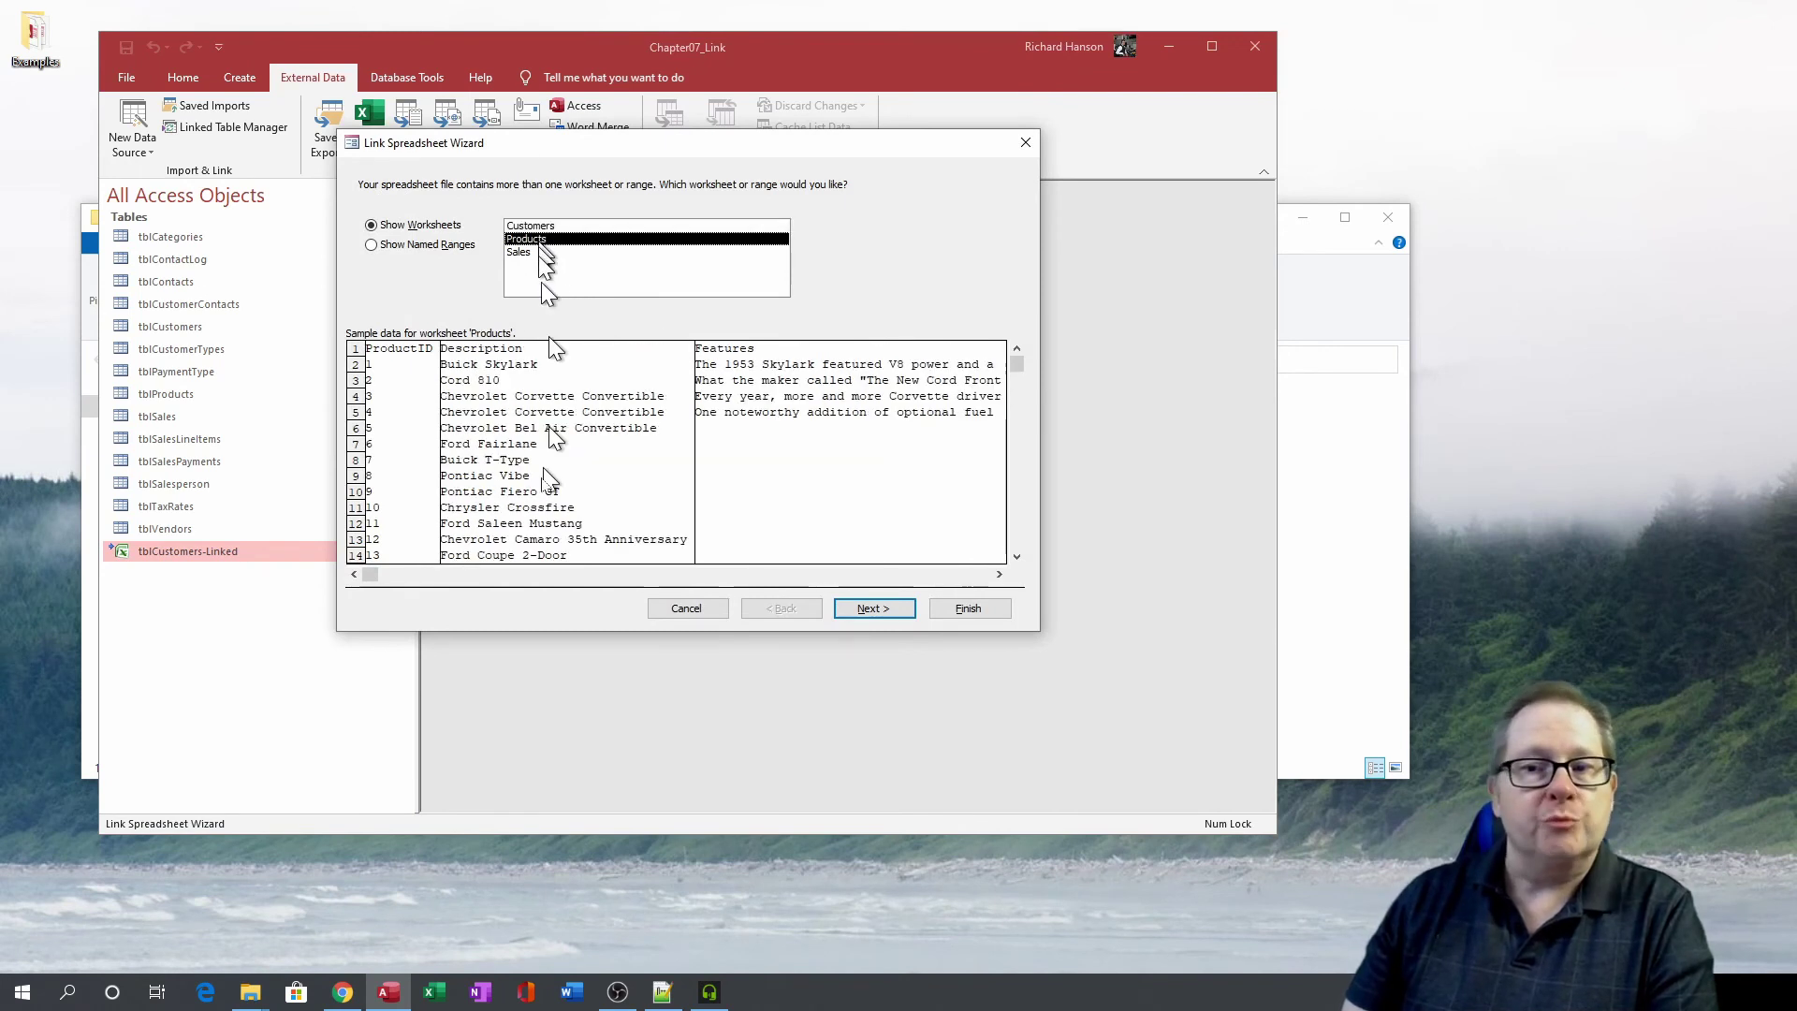
left_click(884, 615)
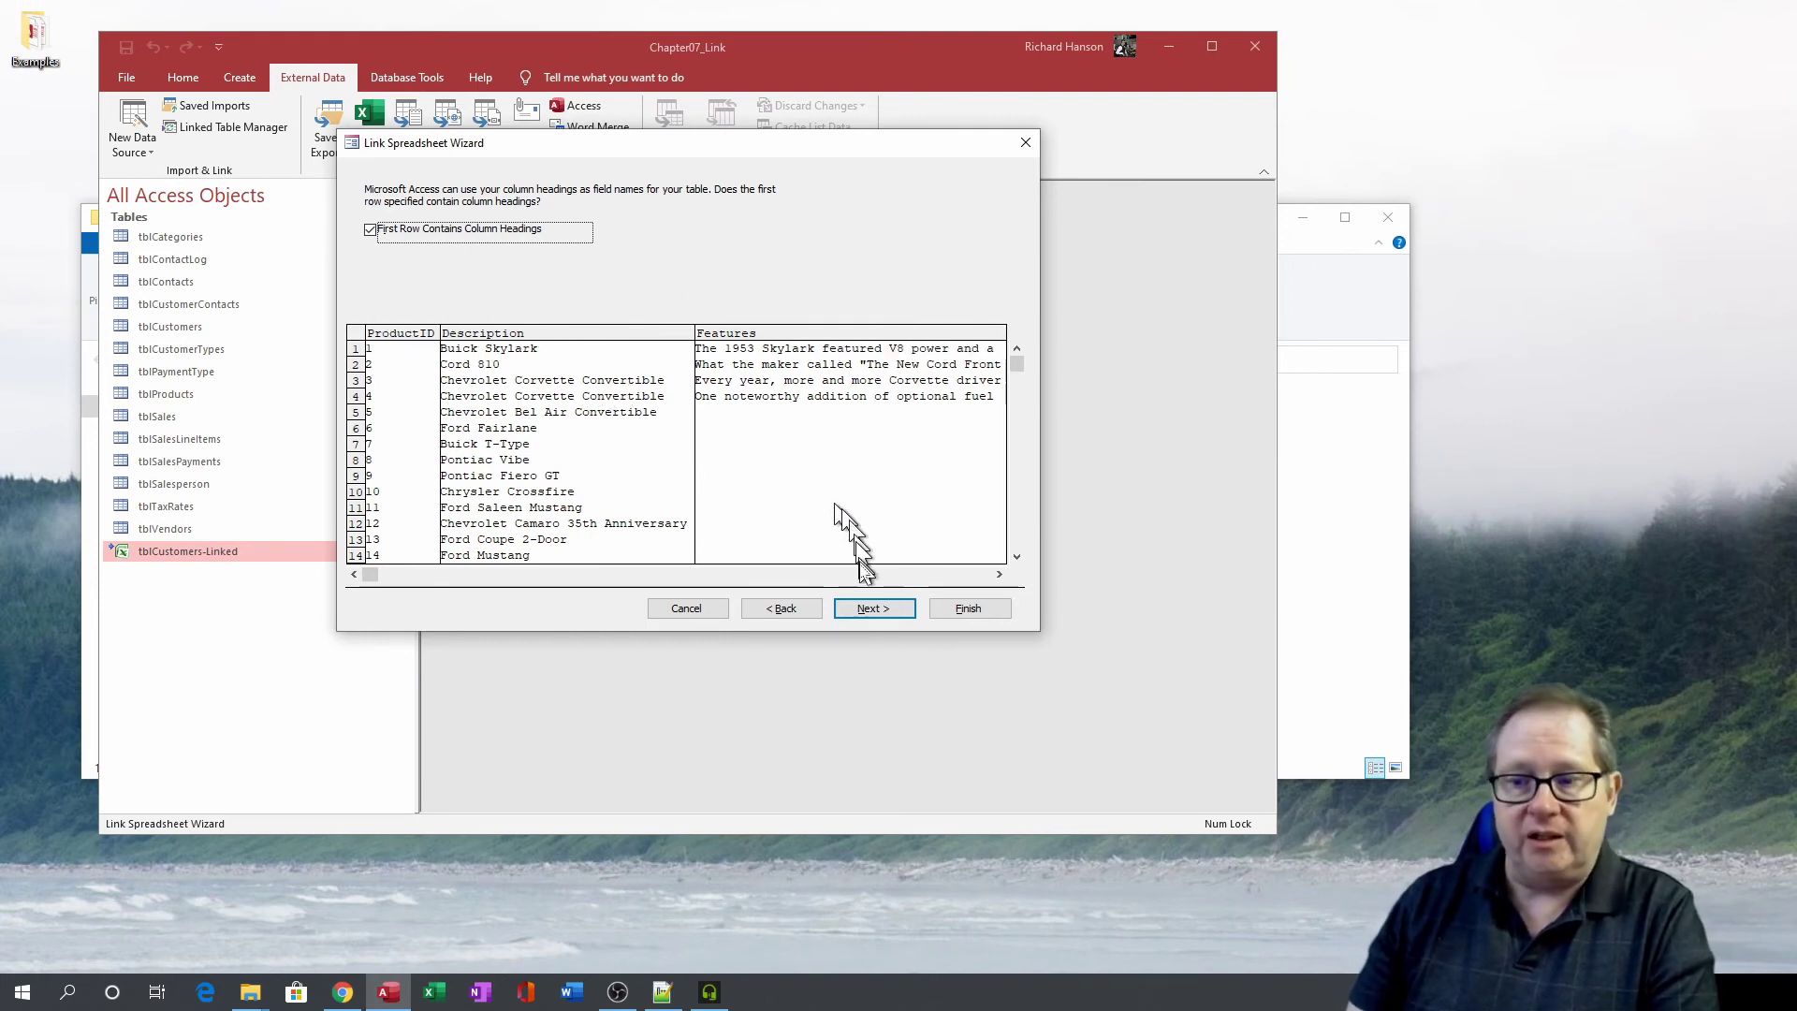
left_click(866, 609)
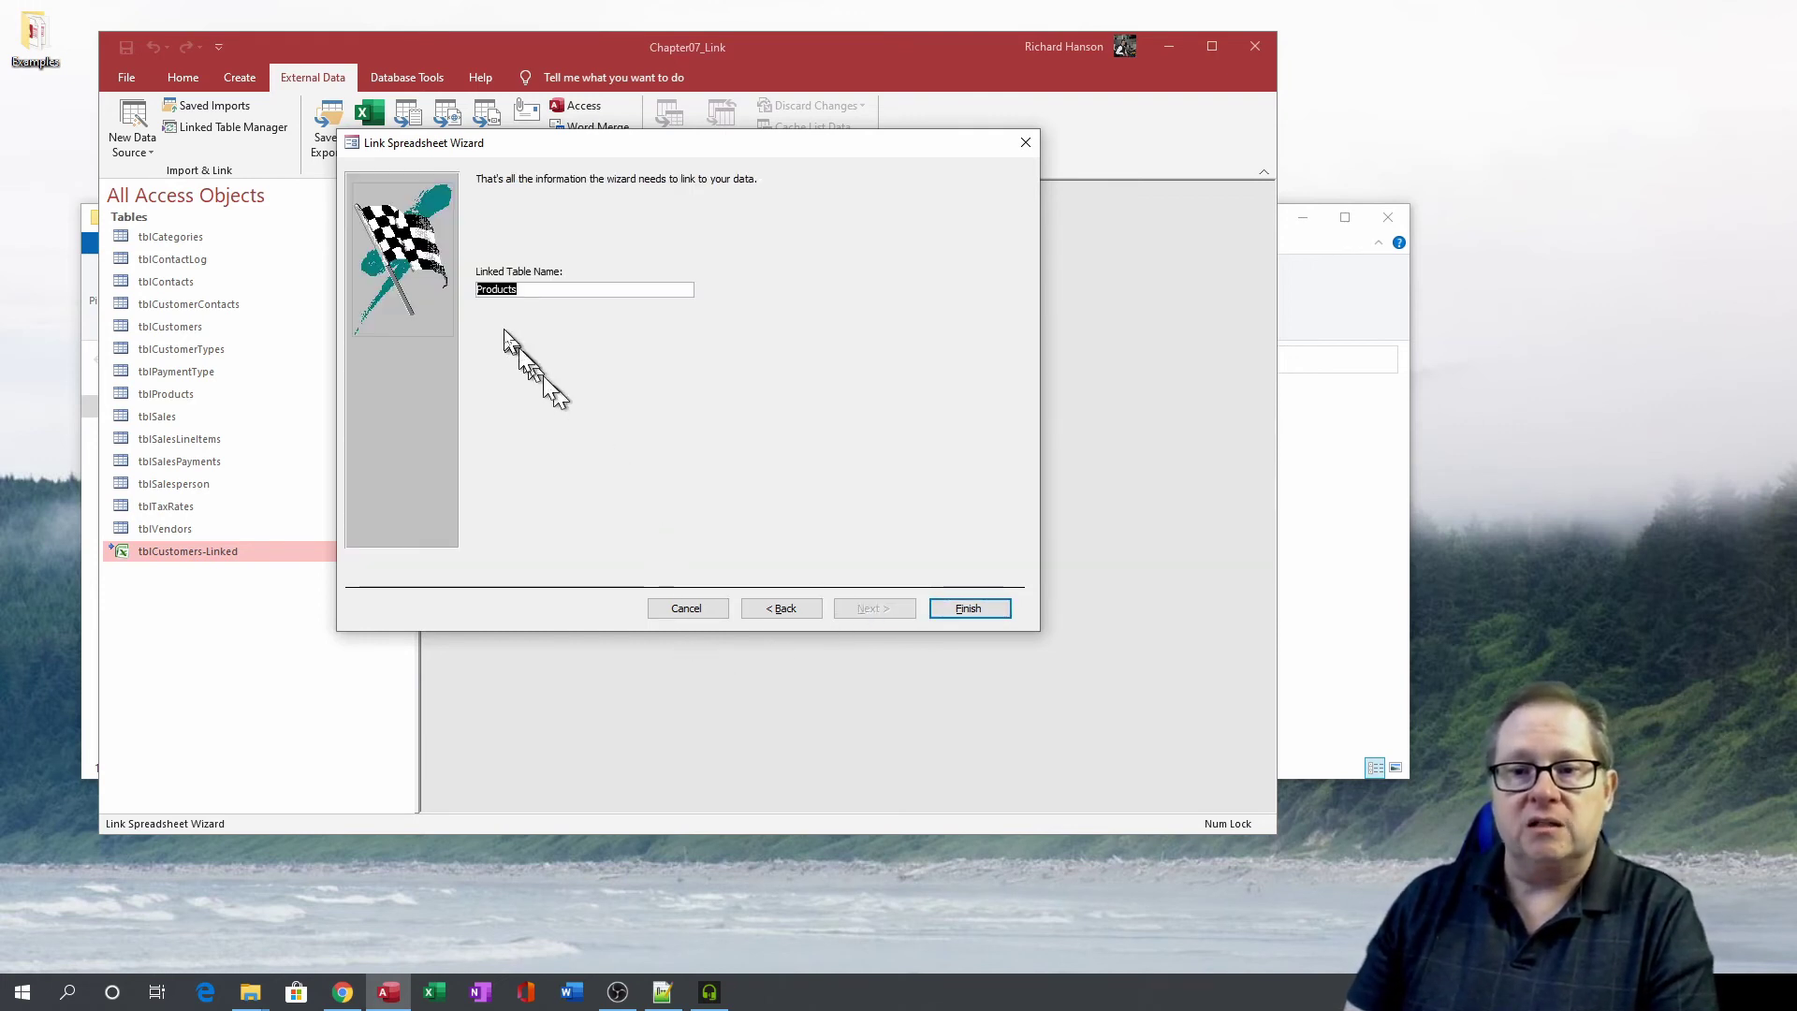
left_click(493, 289)
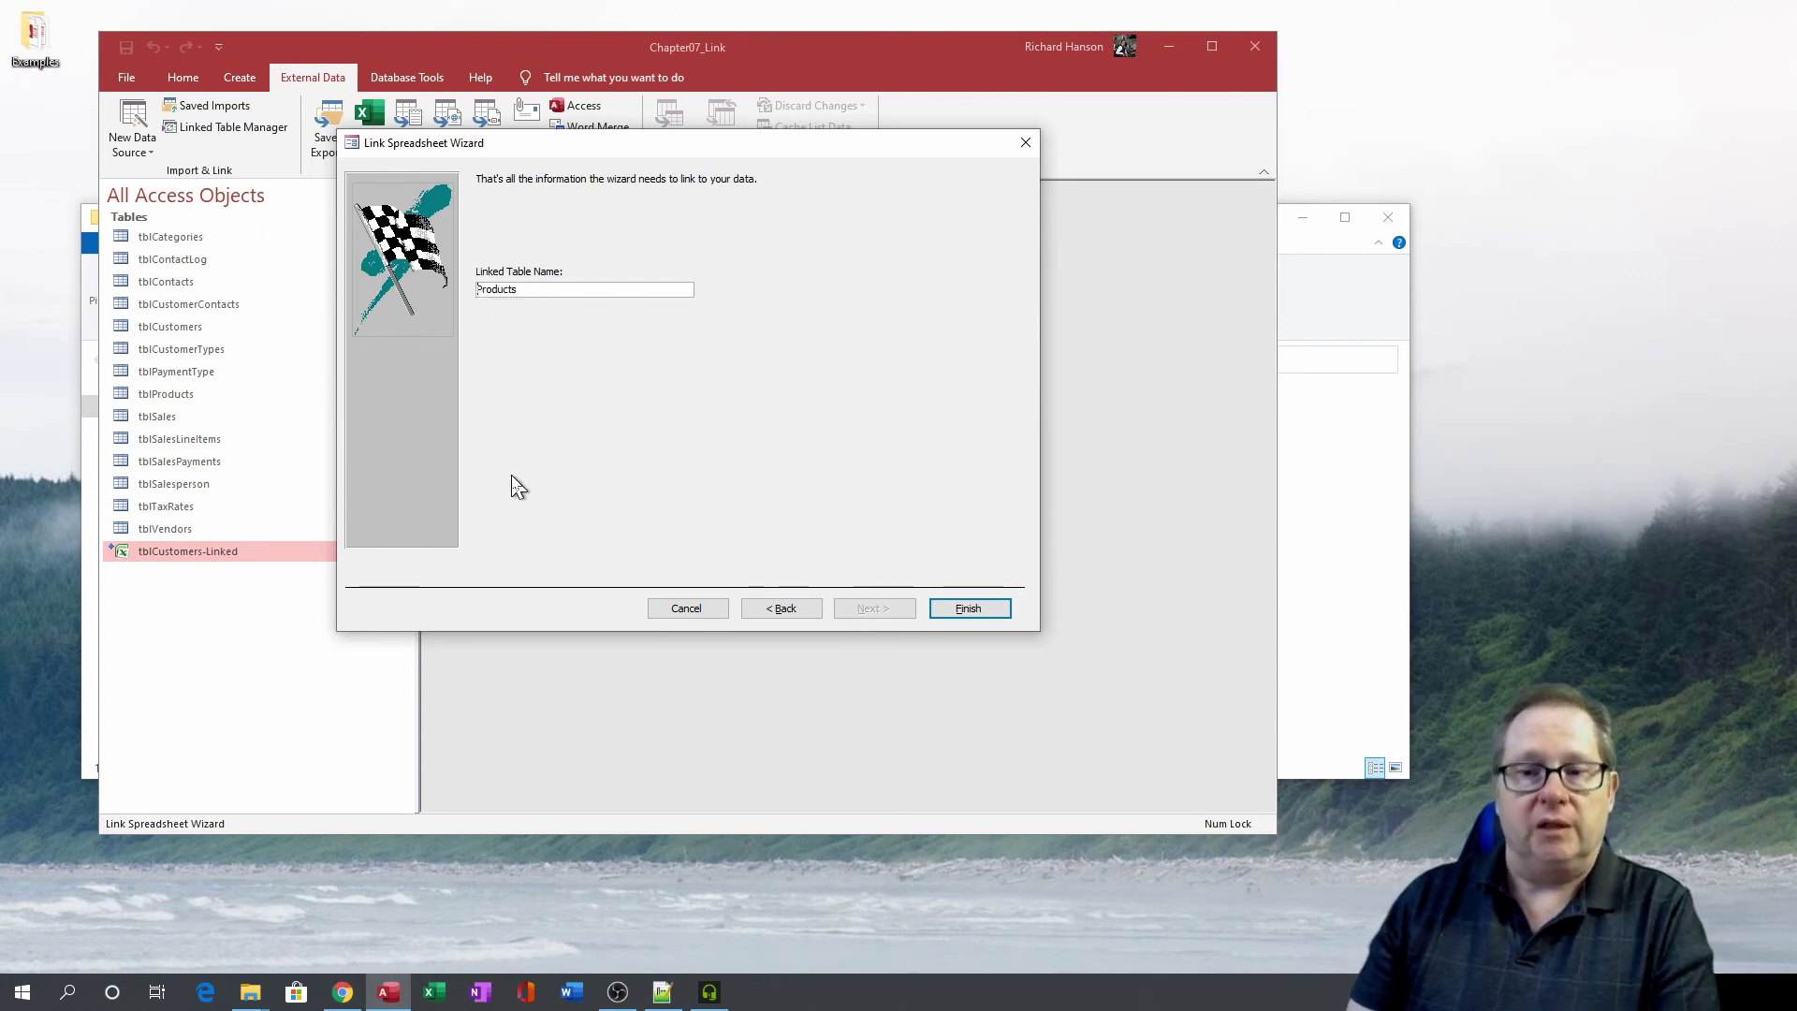
type("tblProducts")
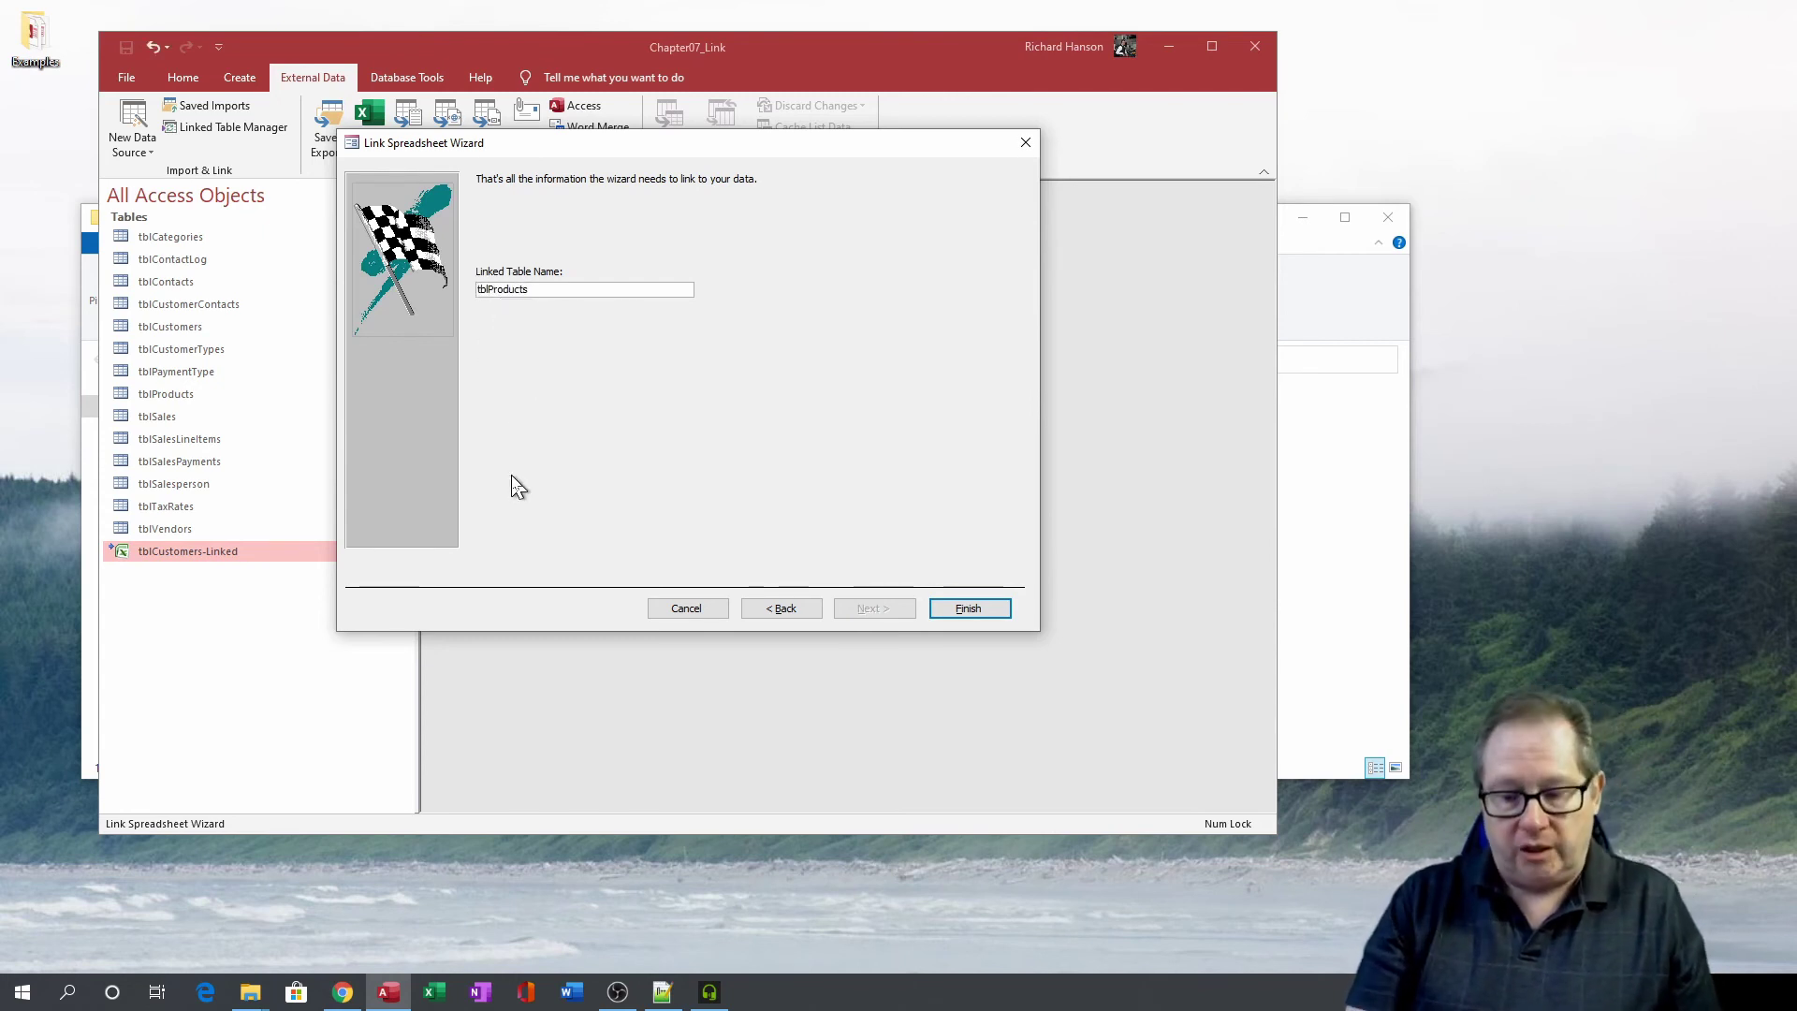
type("-")
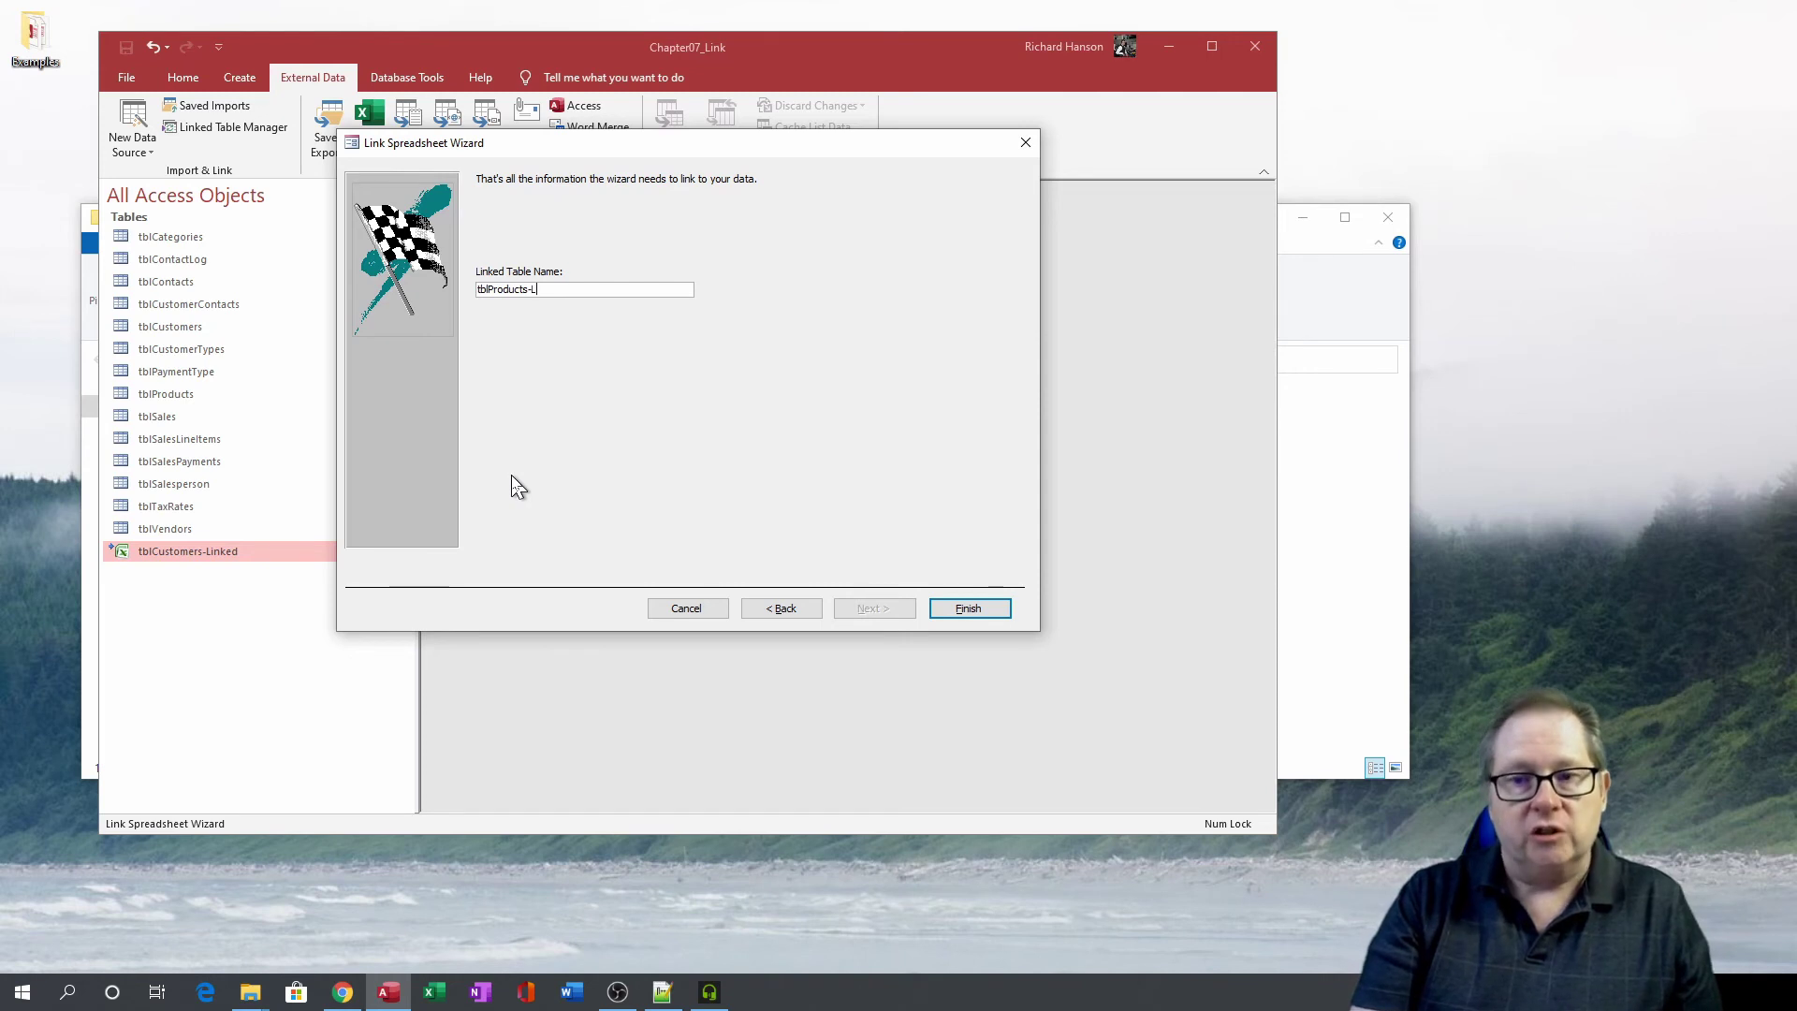
type("Linked")
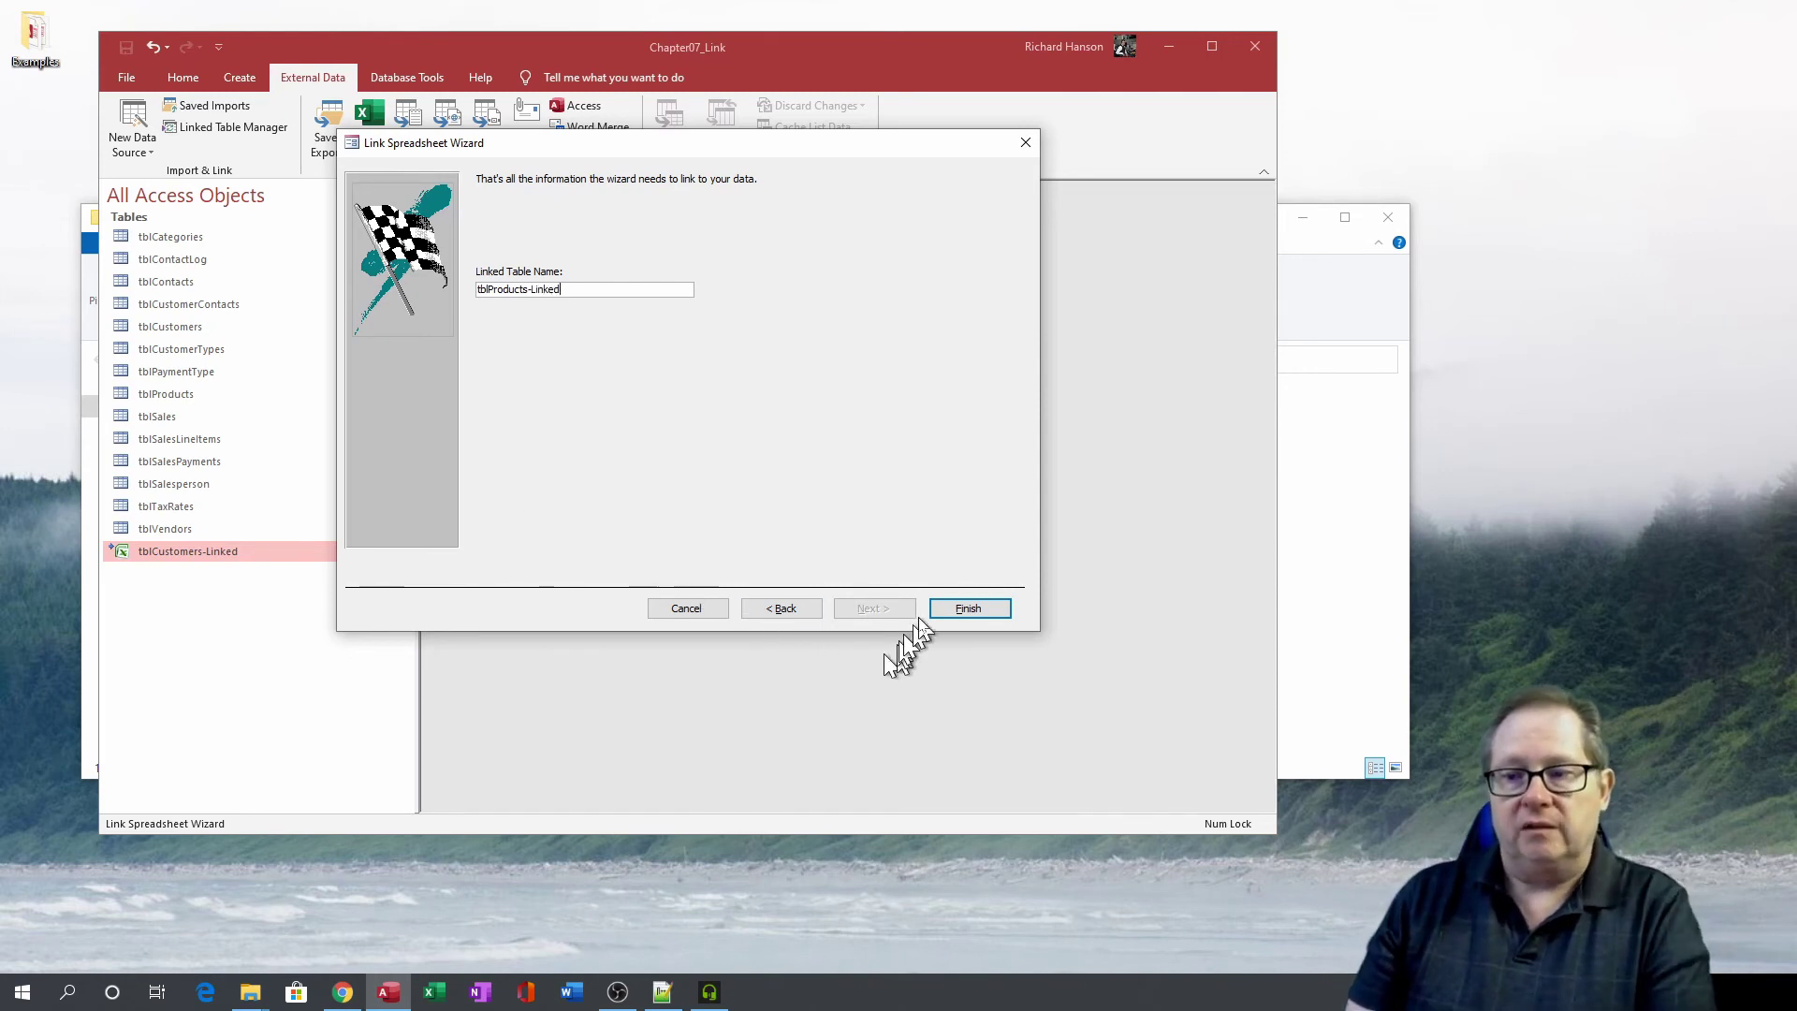
left_click(967, 613)
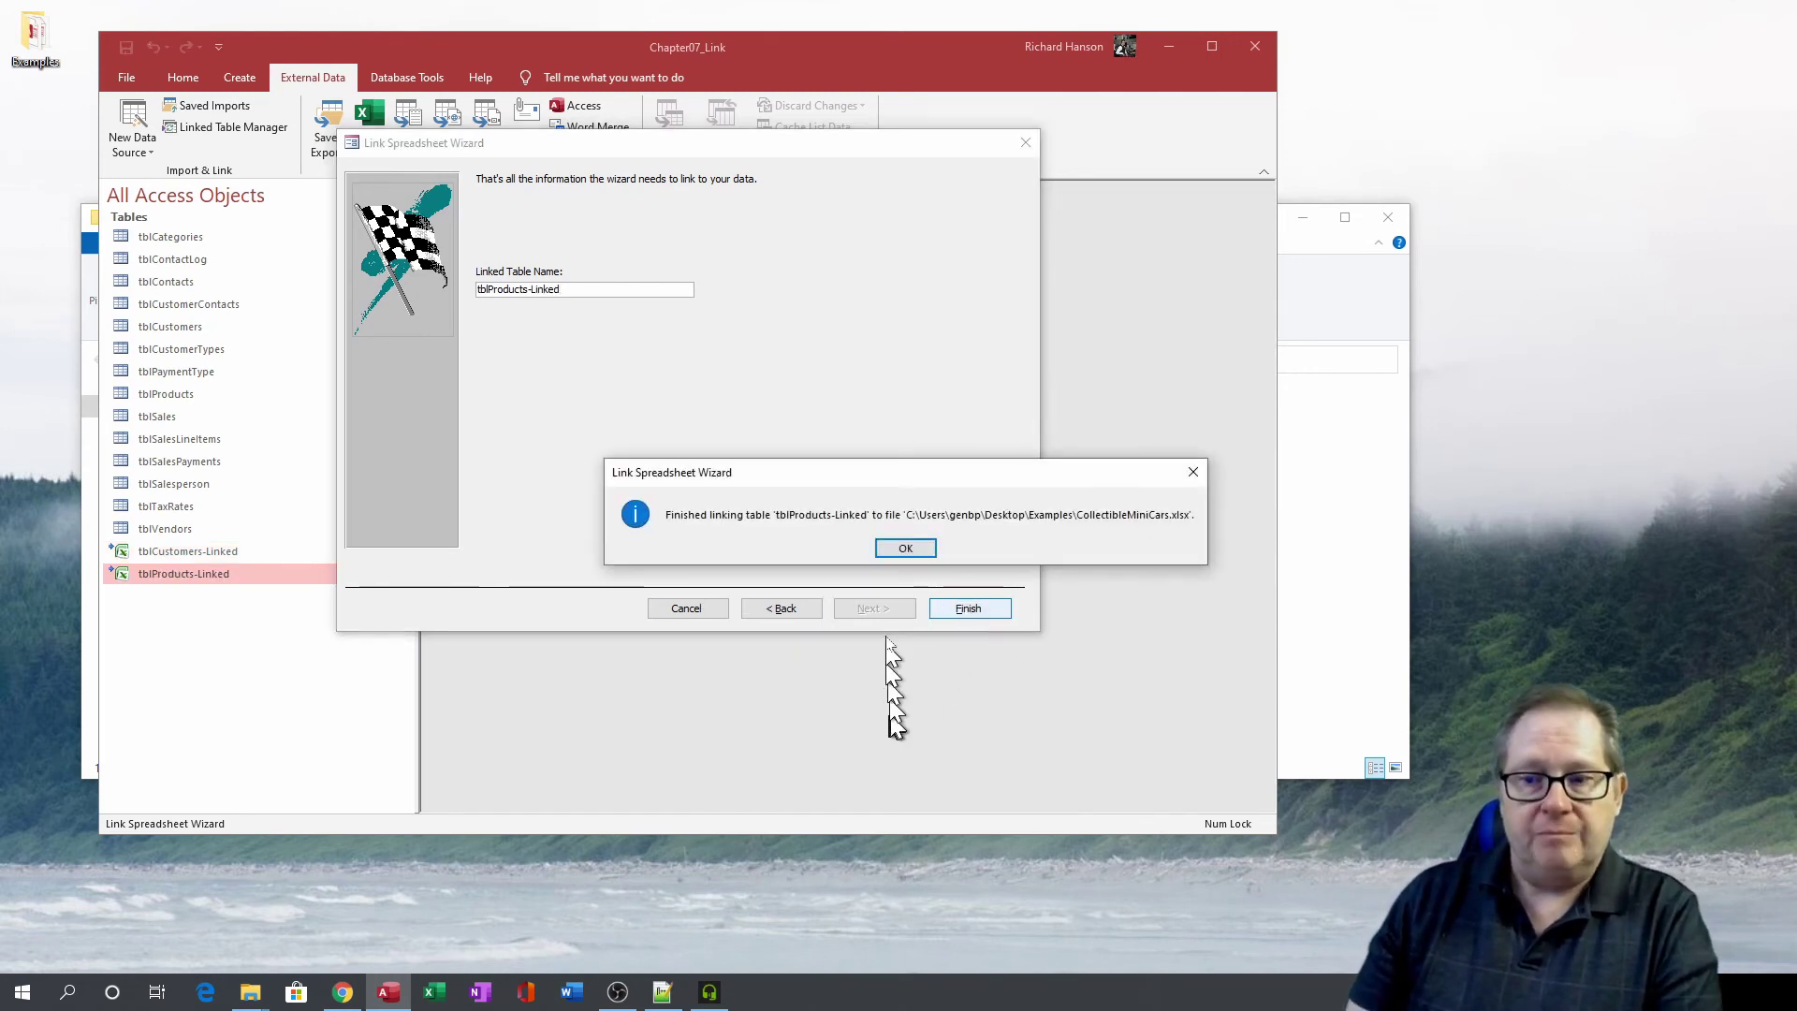
left_click(905, 549)
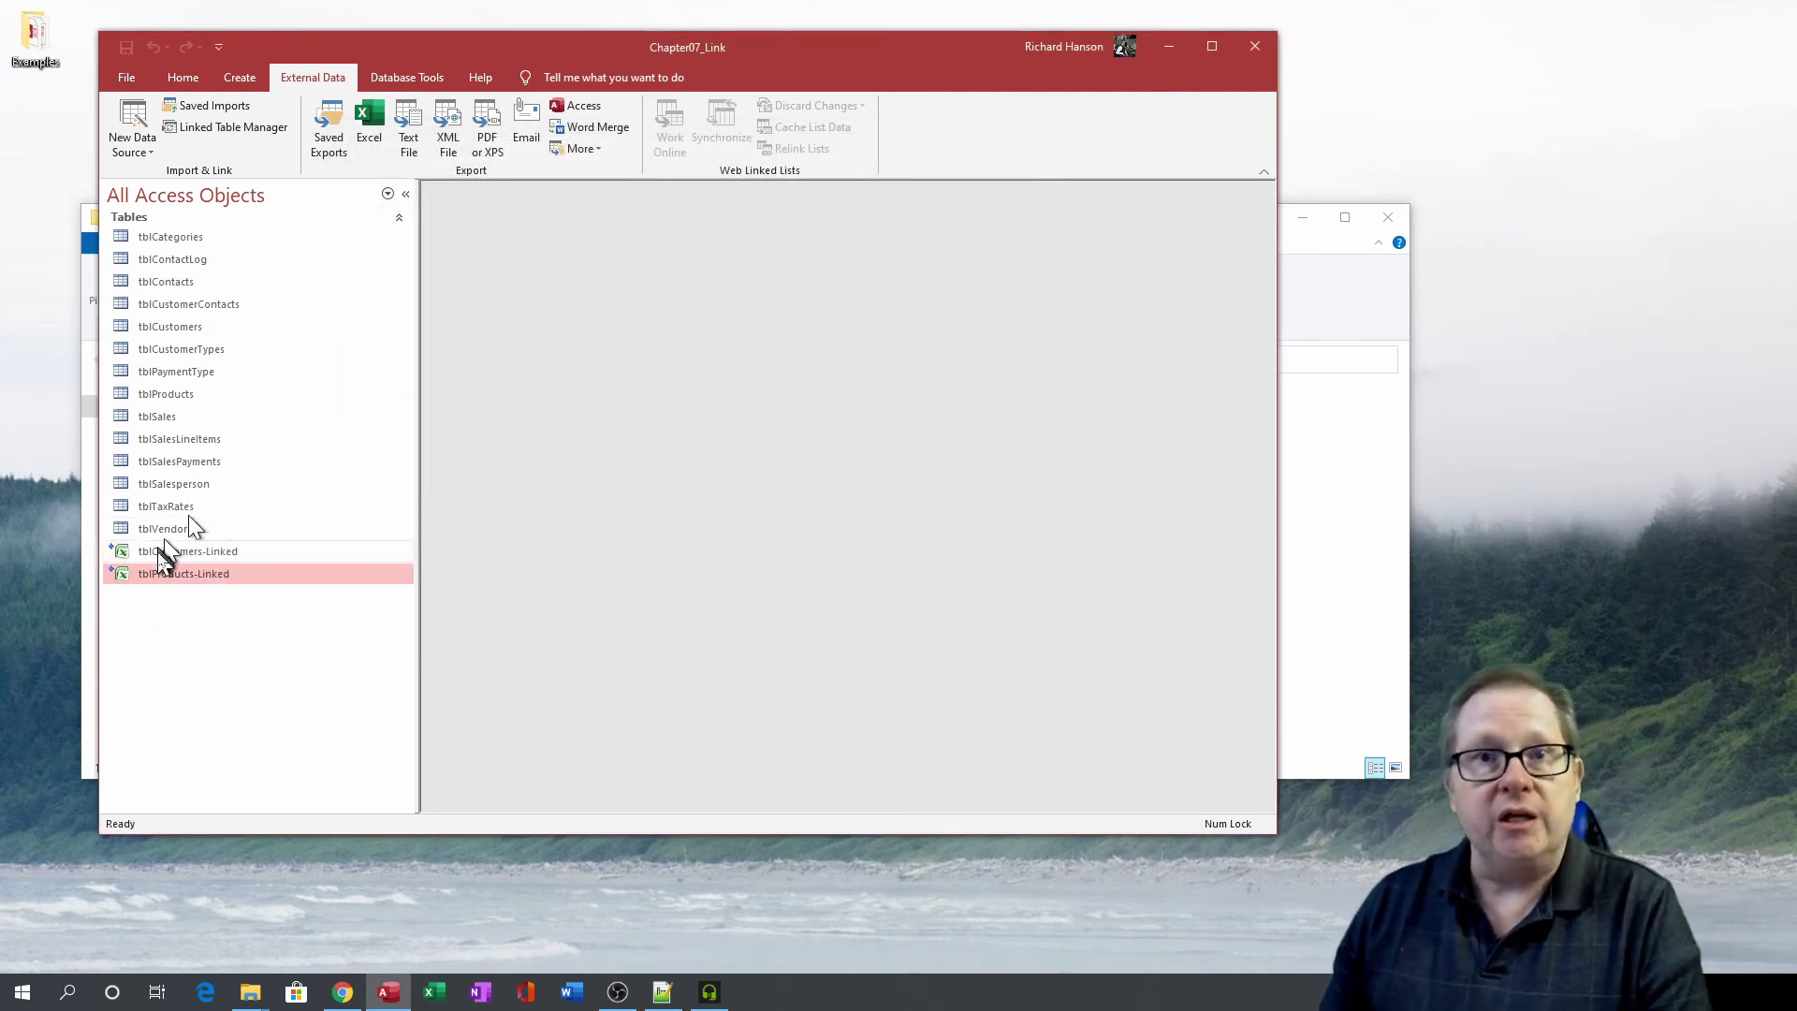
mouse_move(159, 553)
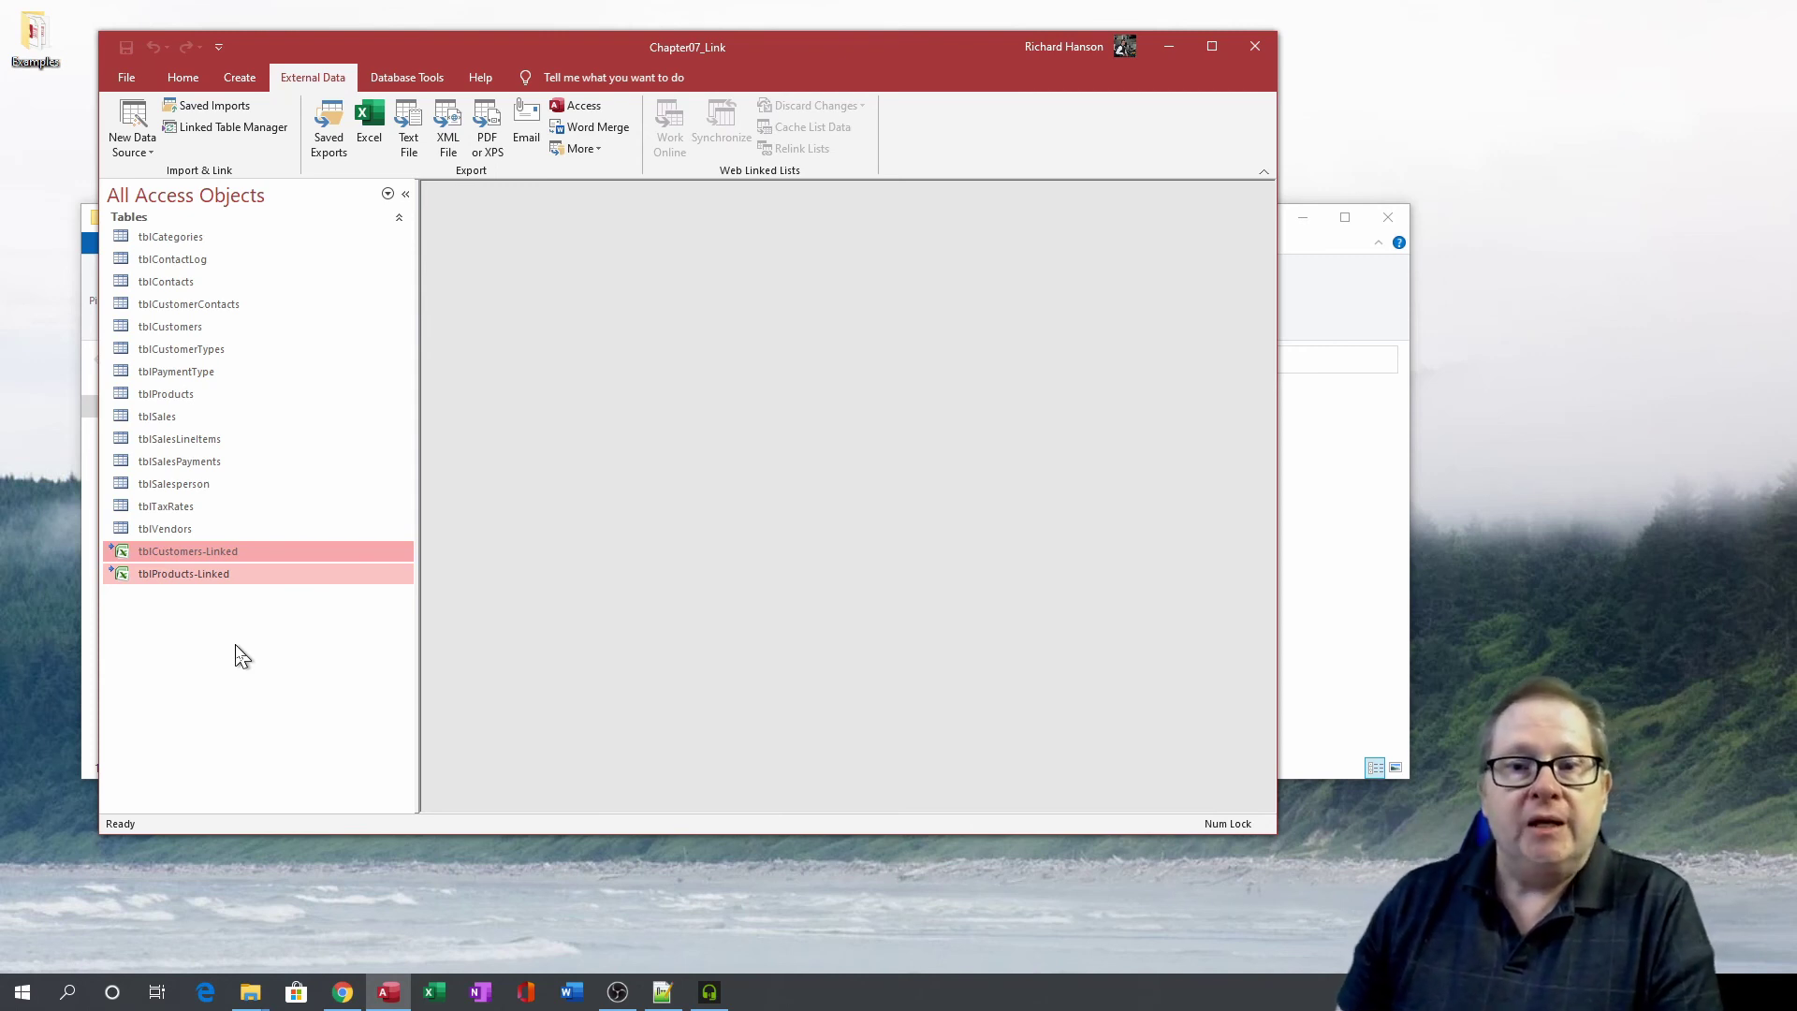
- Choose another Access database as the data source with the link-tables option
left_click(138, 150)
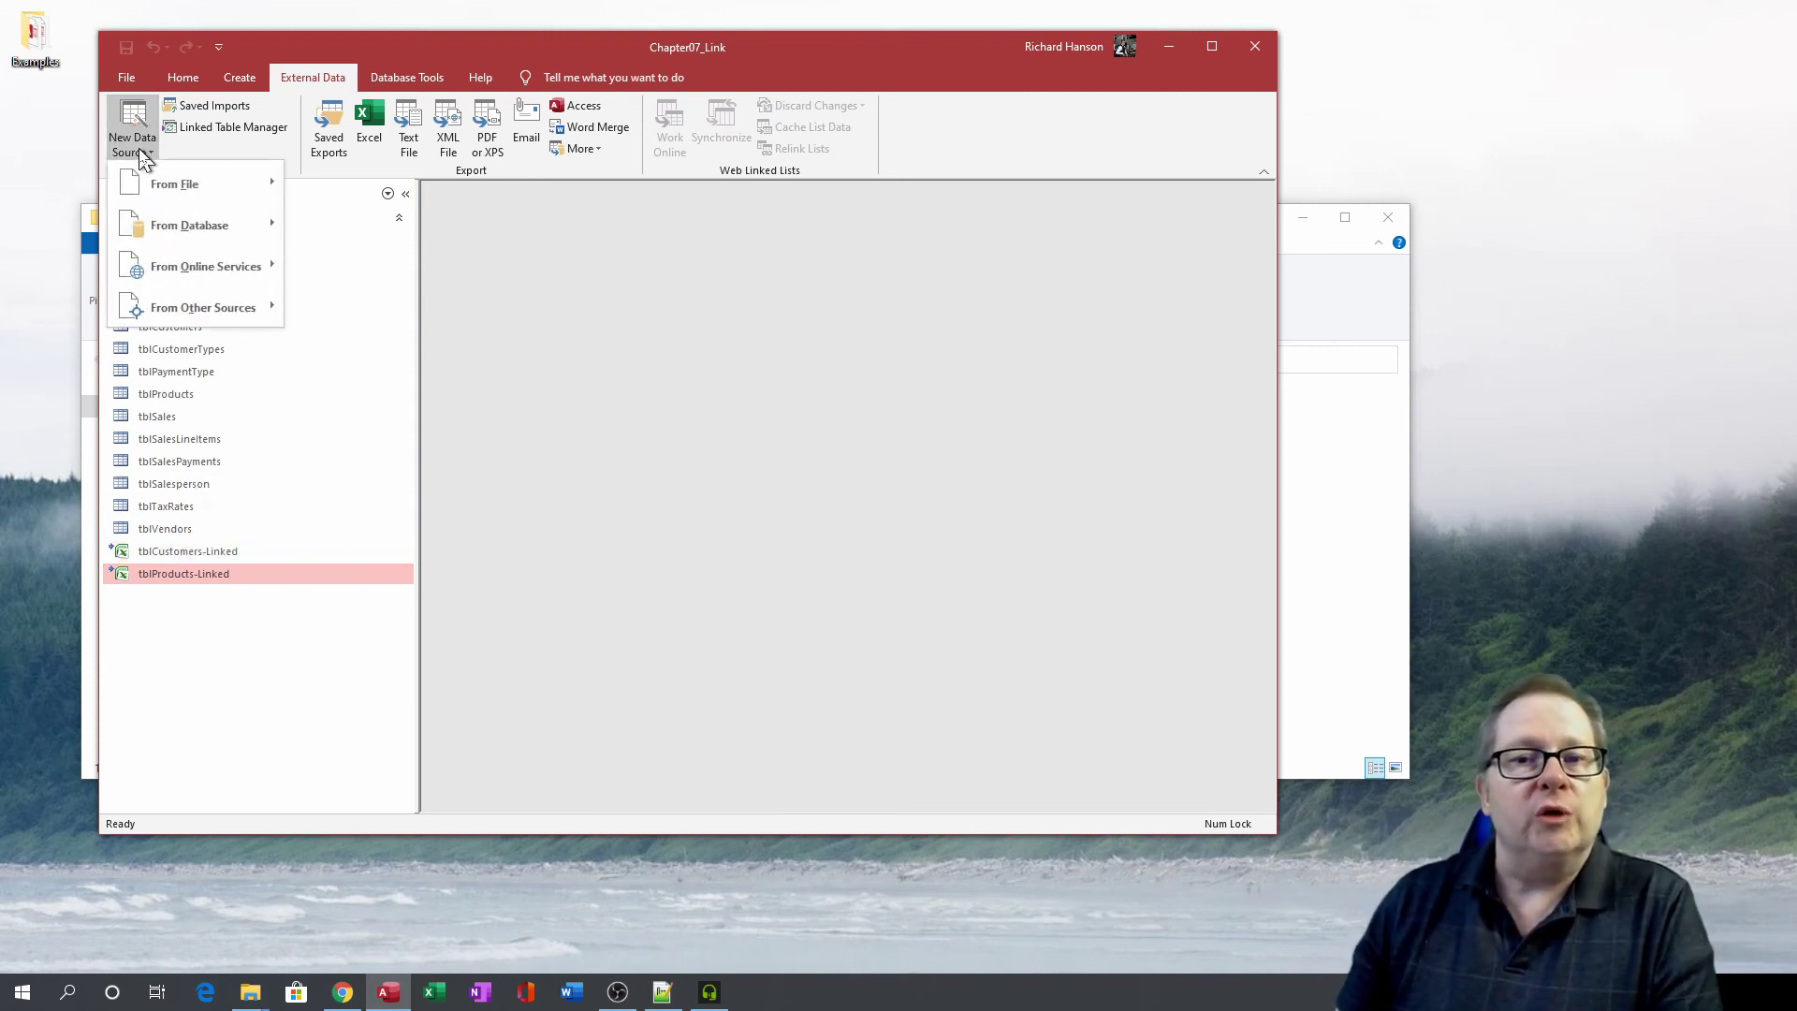
mouse_move(185, 191)
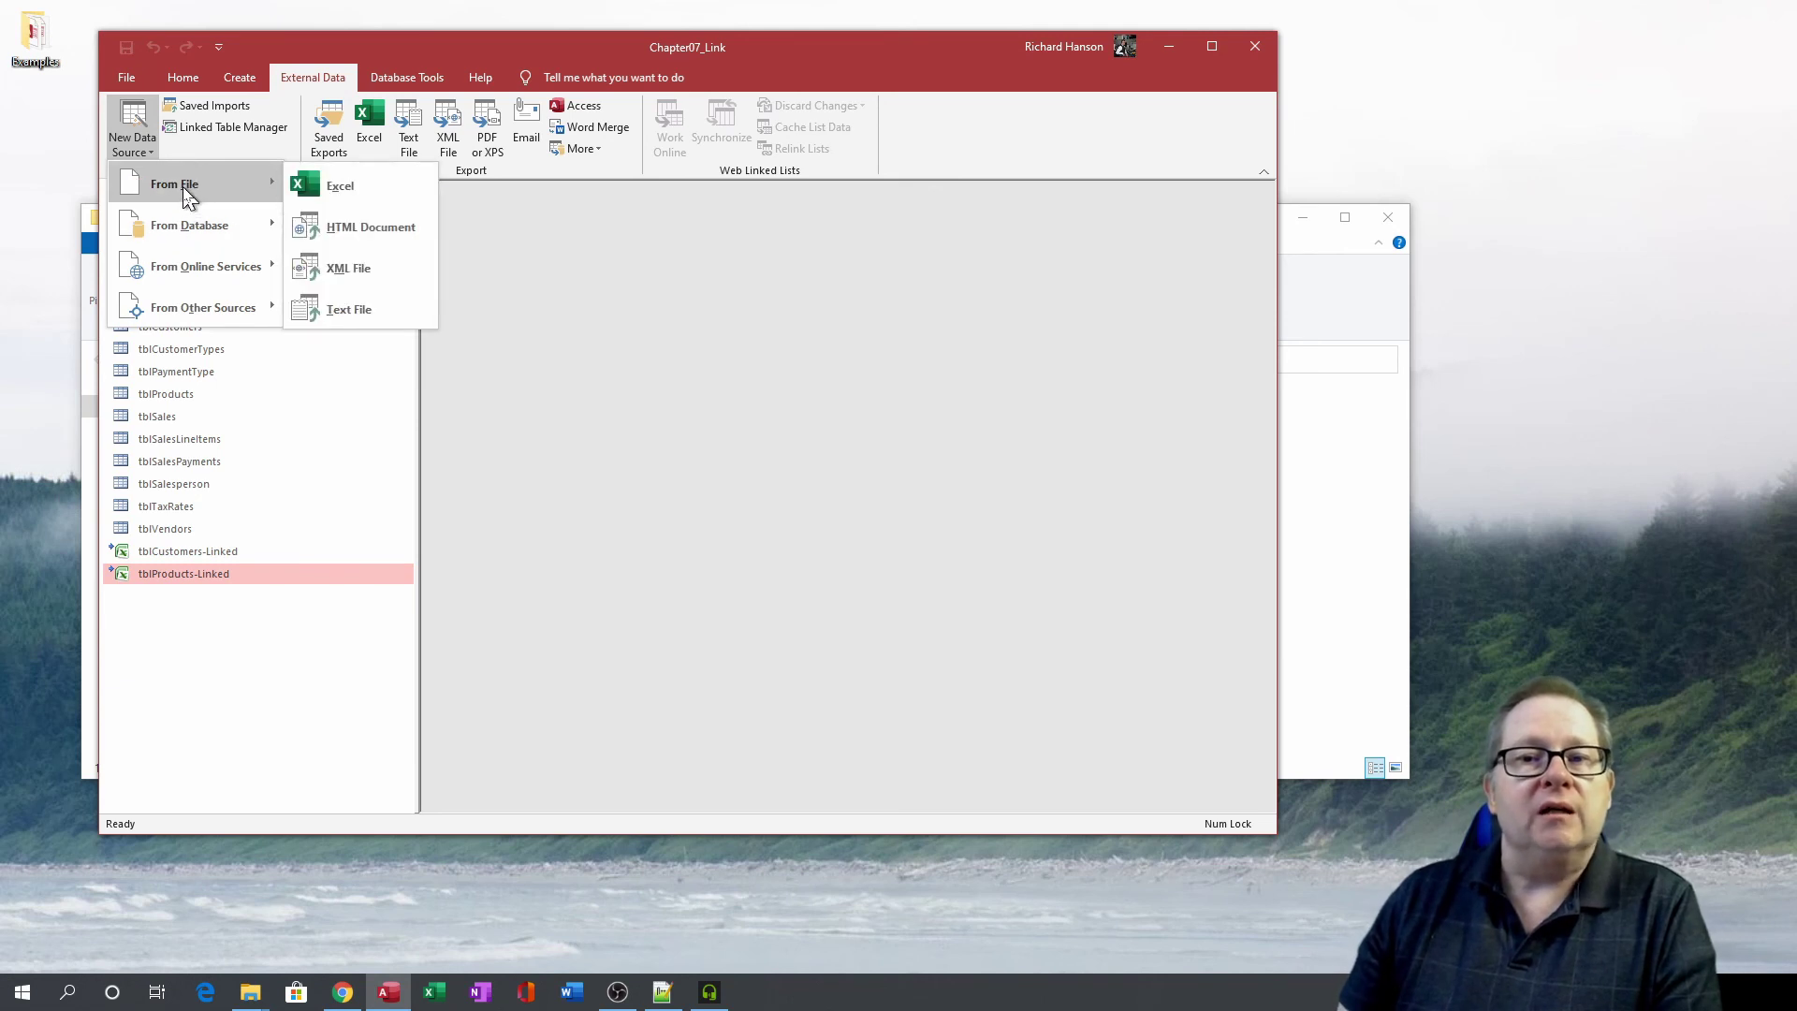
mouse_move(202, 226)
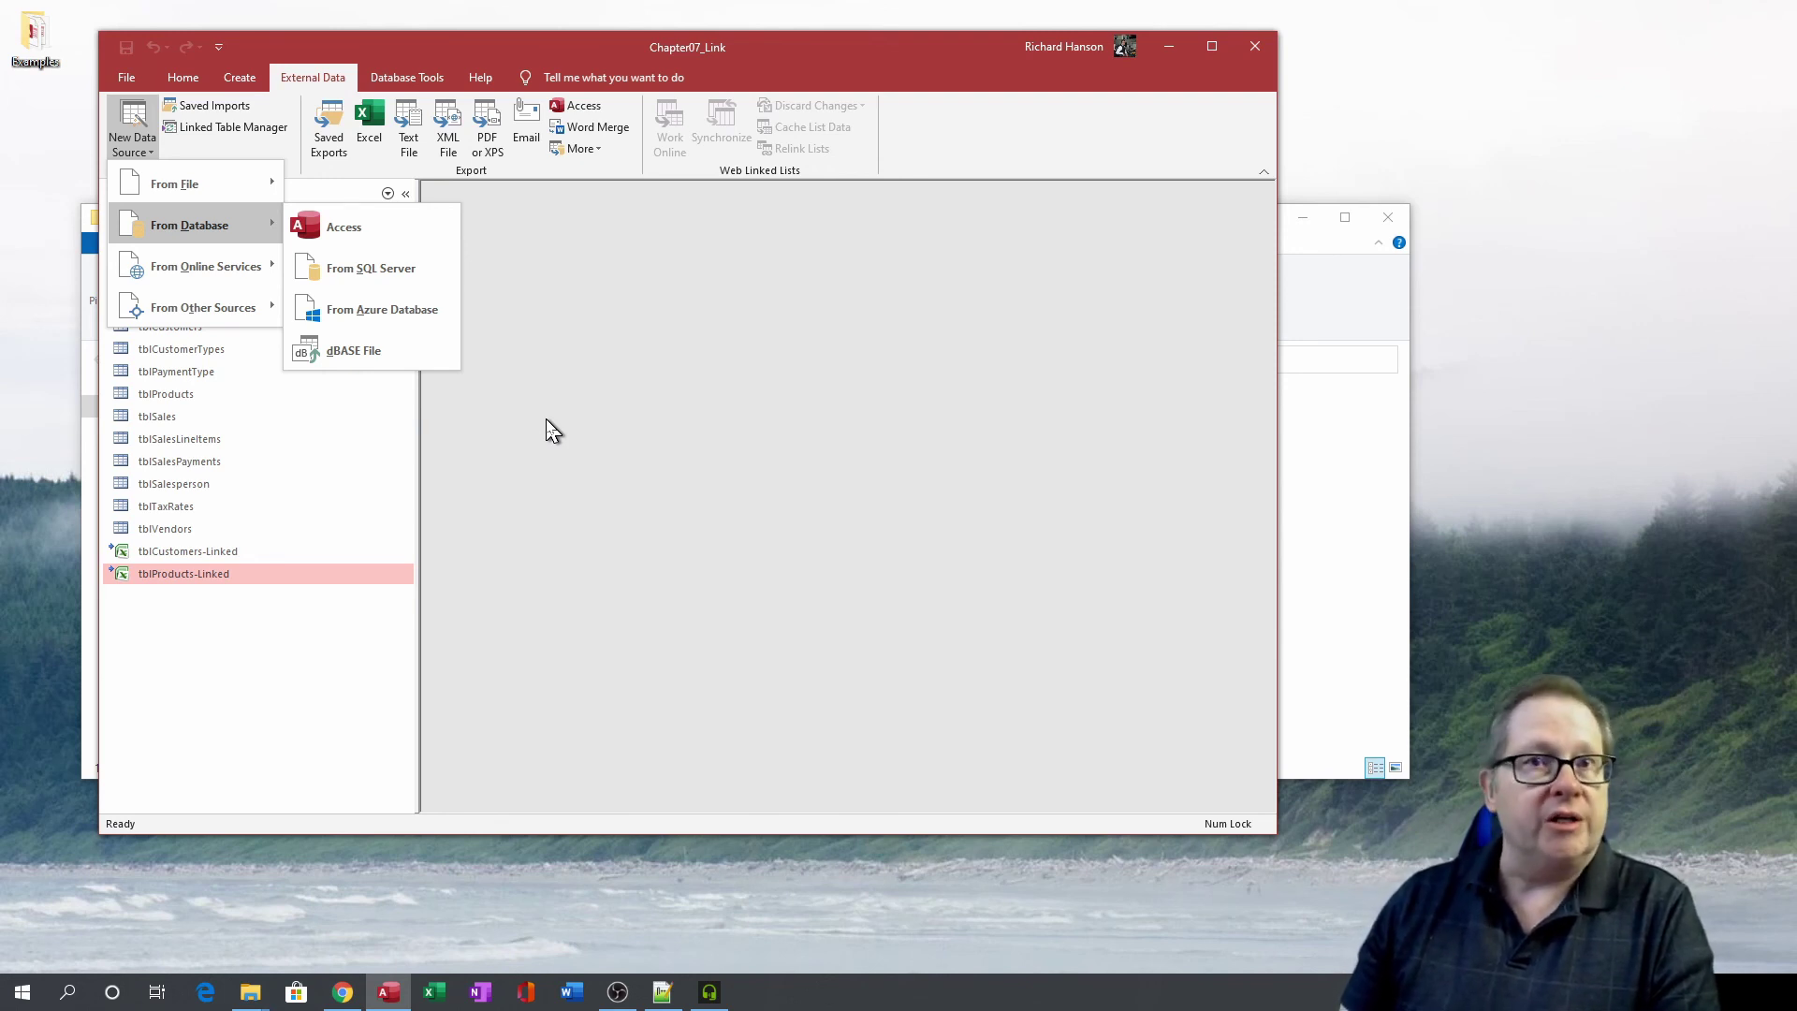
left_click(339, 234)
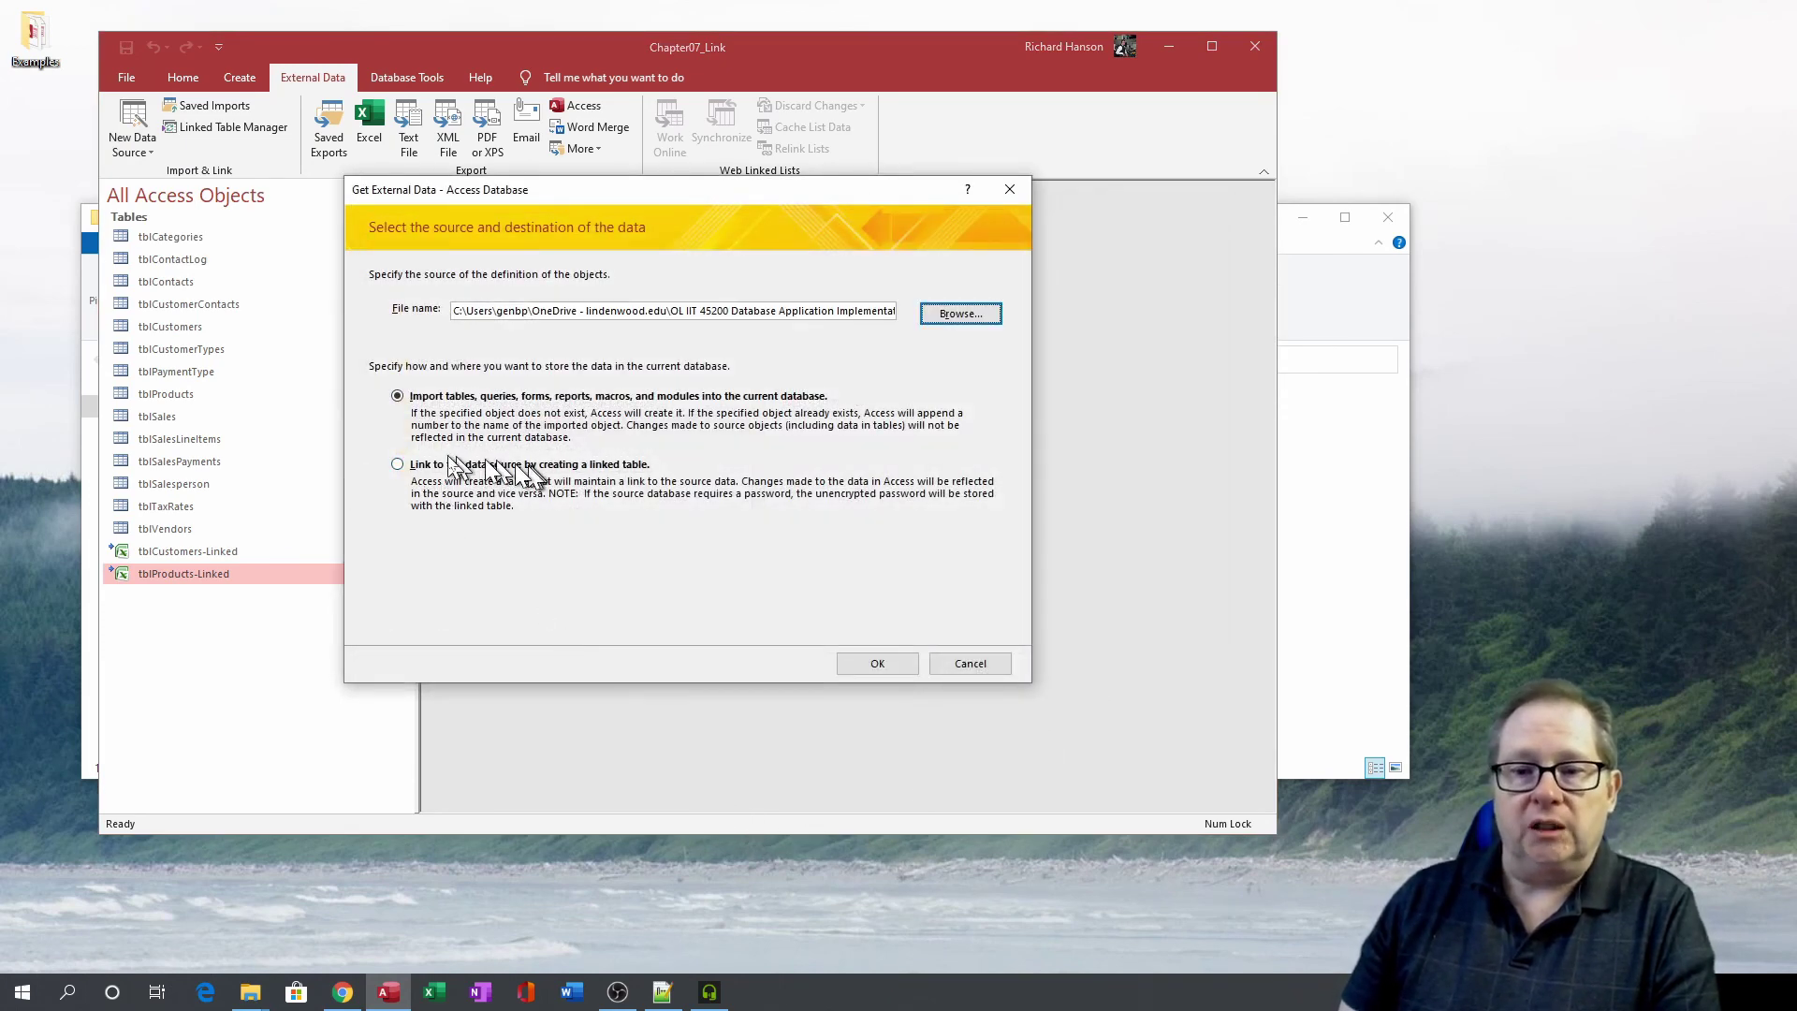
left_click(400, 466)
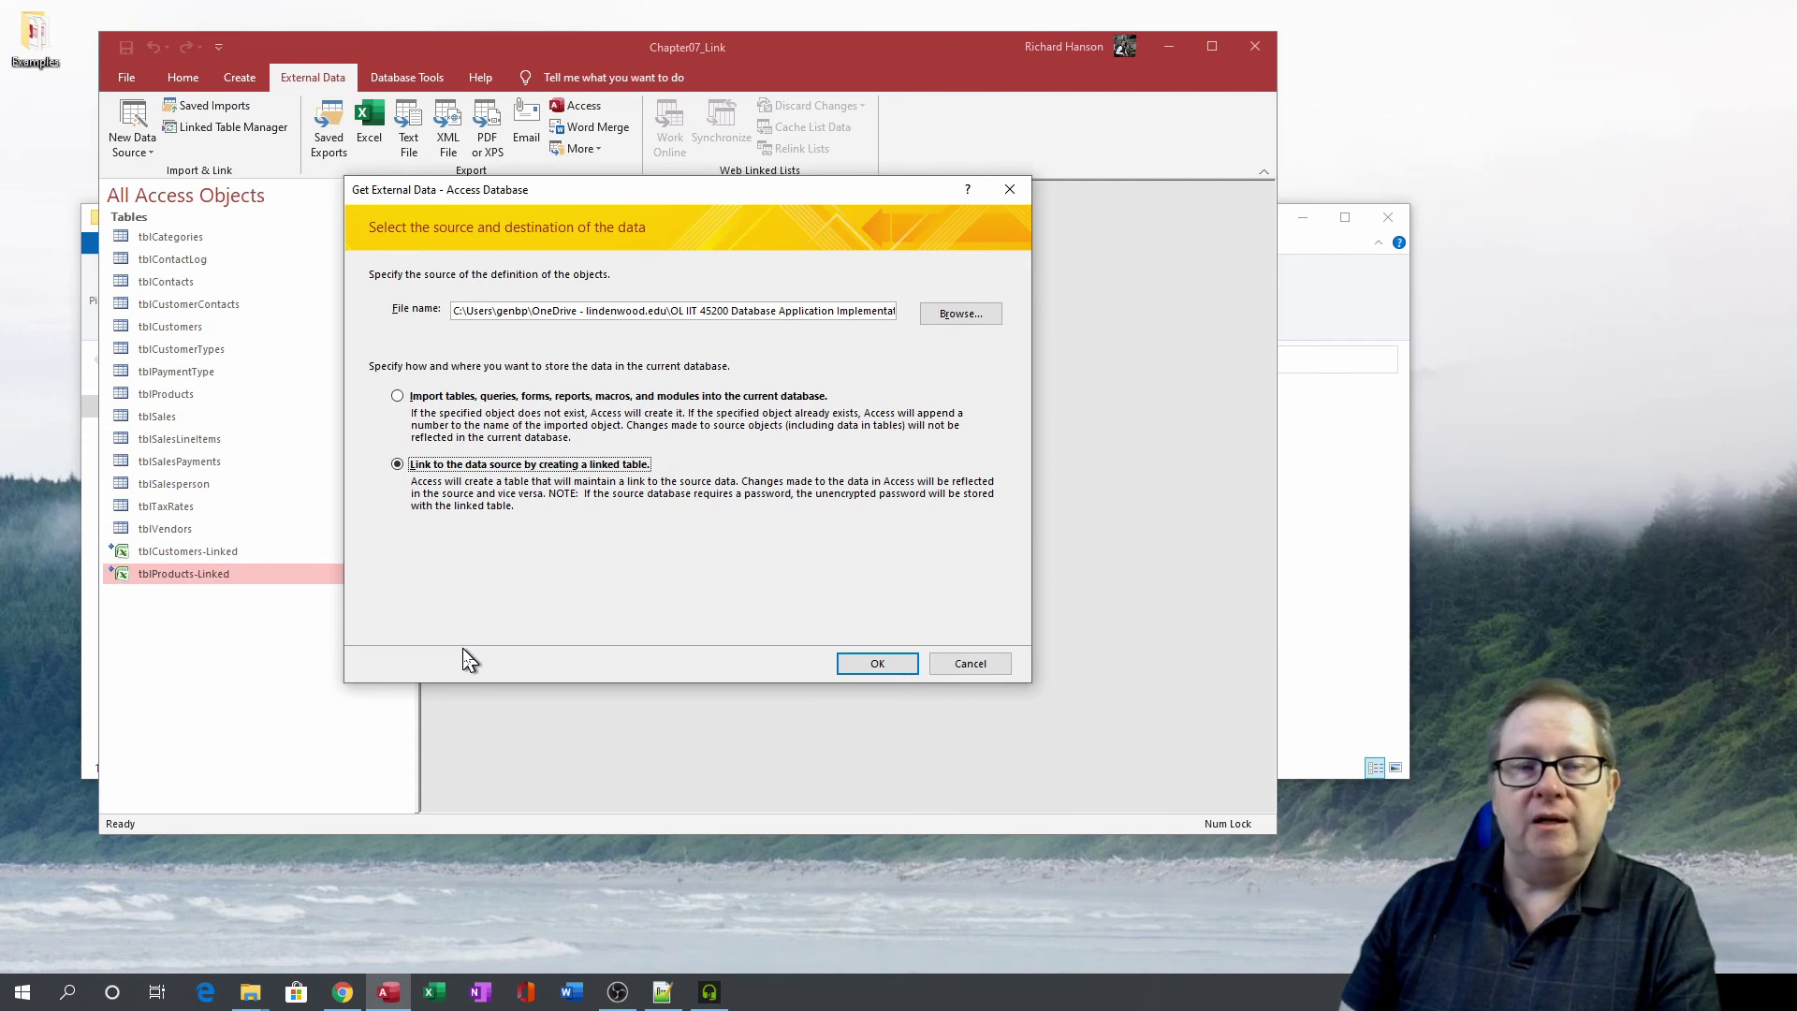
left_click(889, 665)
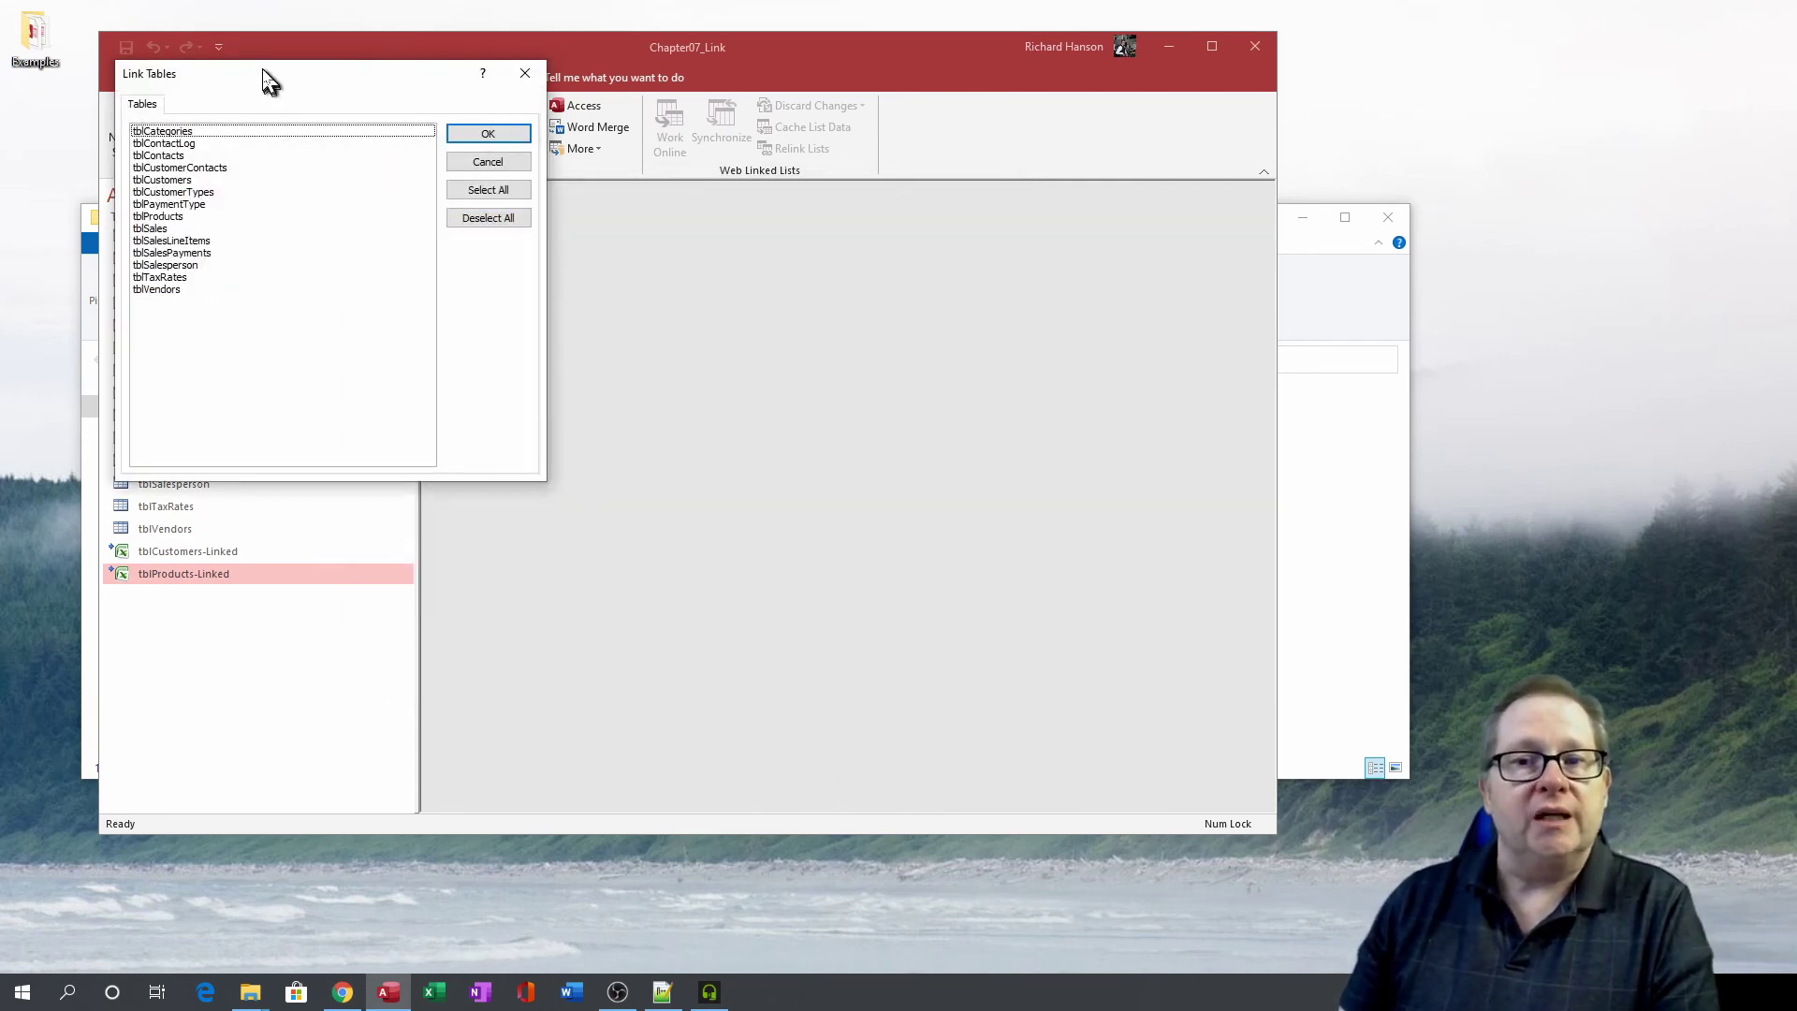
- Link tblSales from the source database, then open the resulting tblSales1 table
left_click_drag(265, 76, 702, 127)
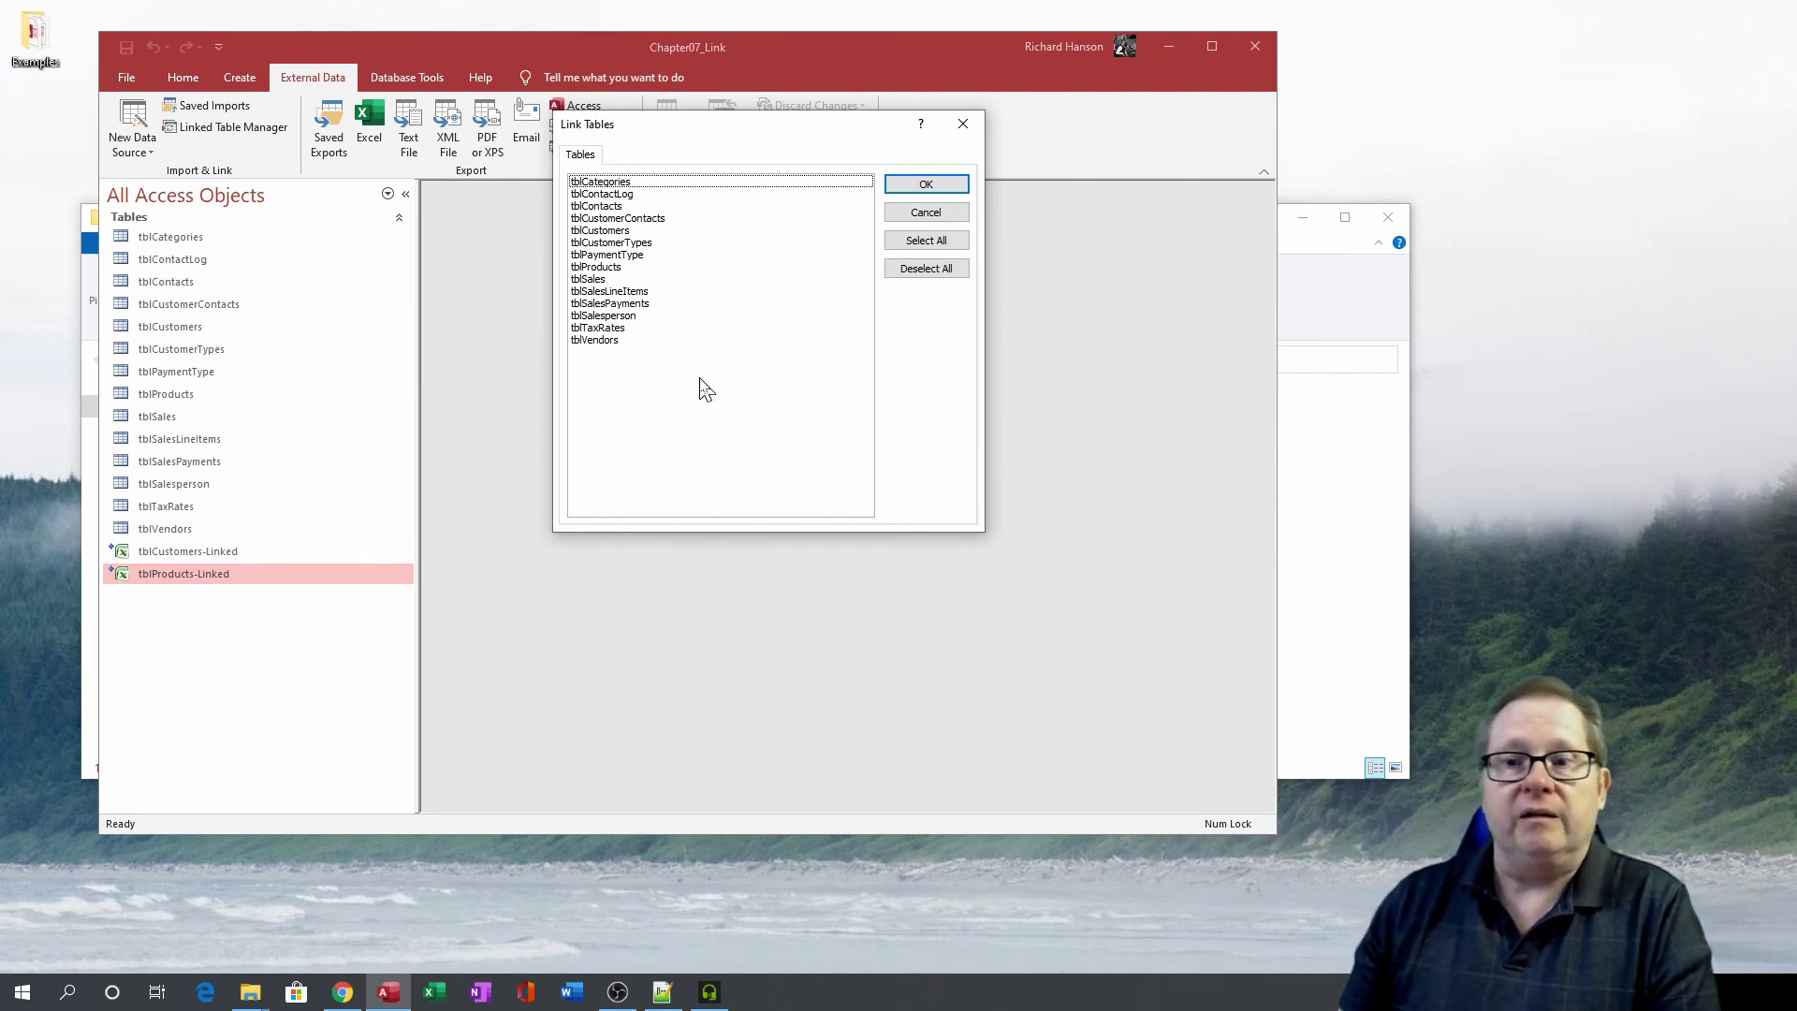
left_click(592, 279)
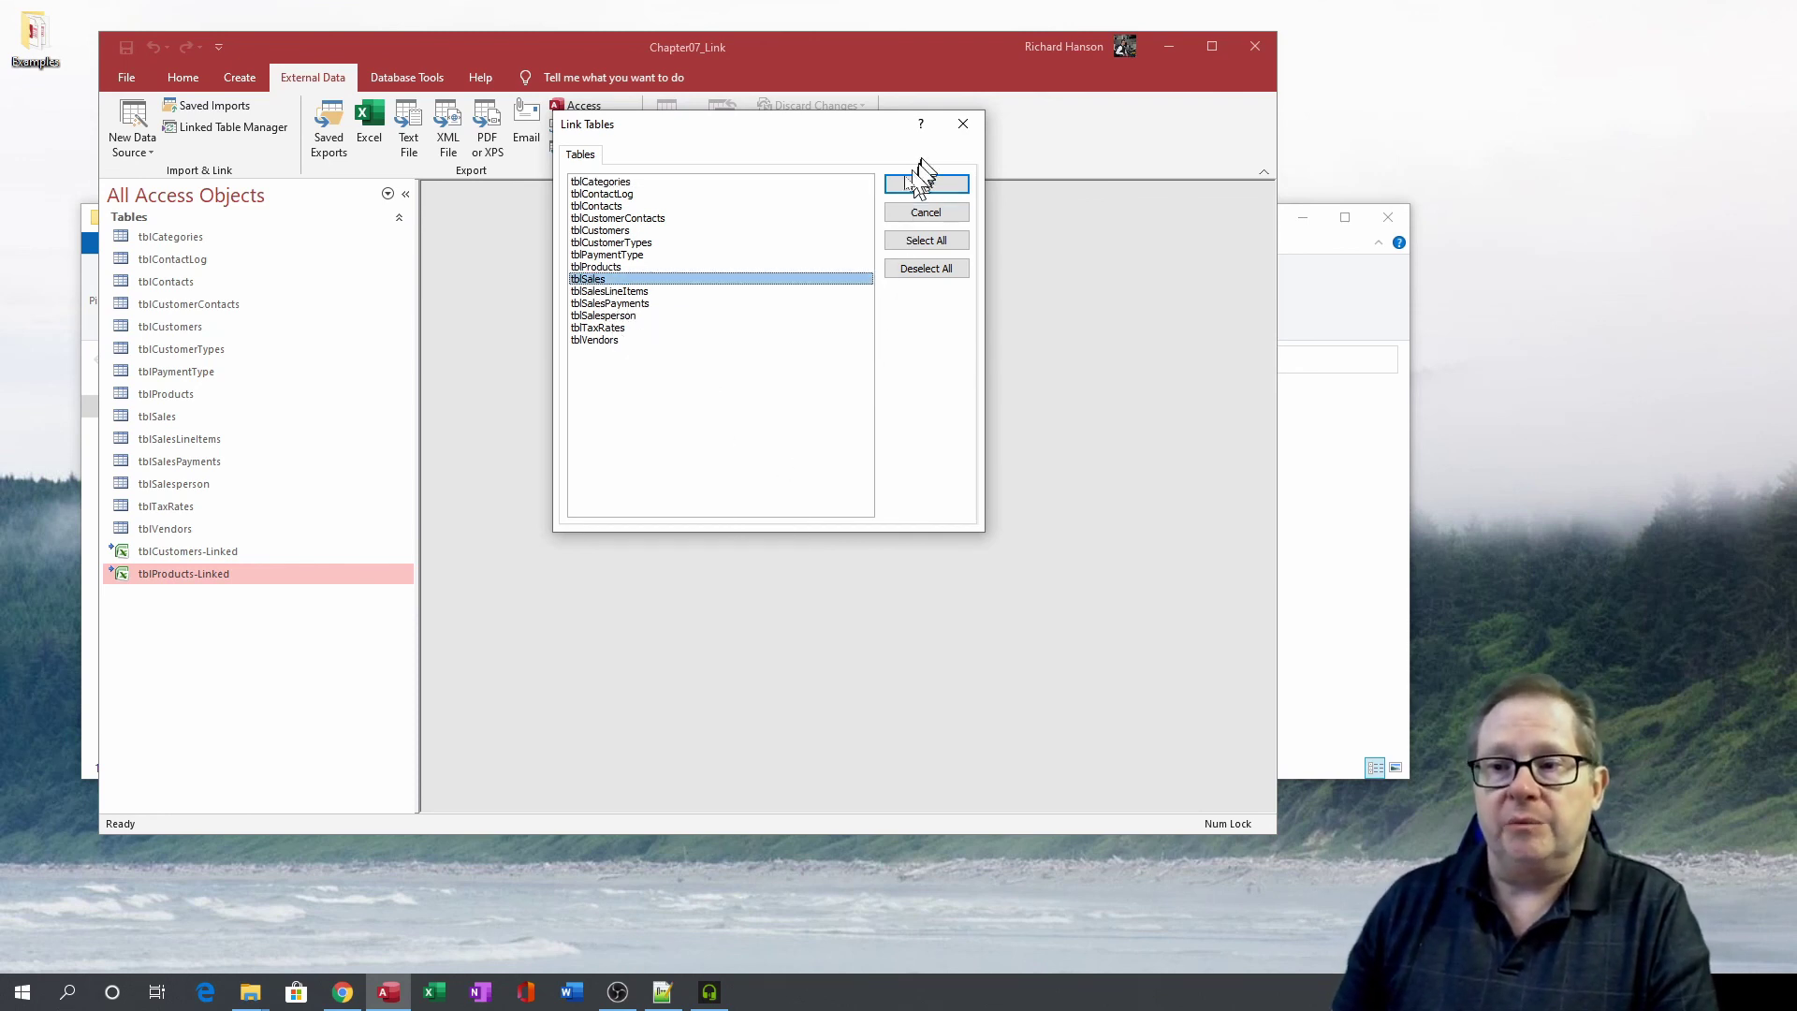
left_click(947, 186)
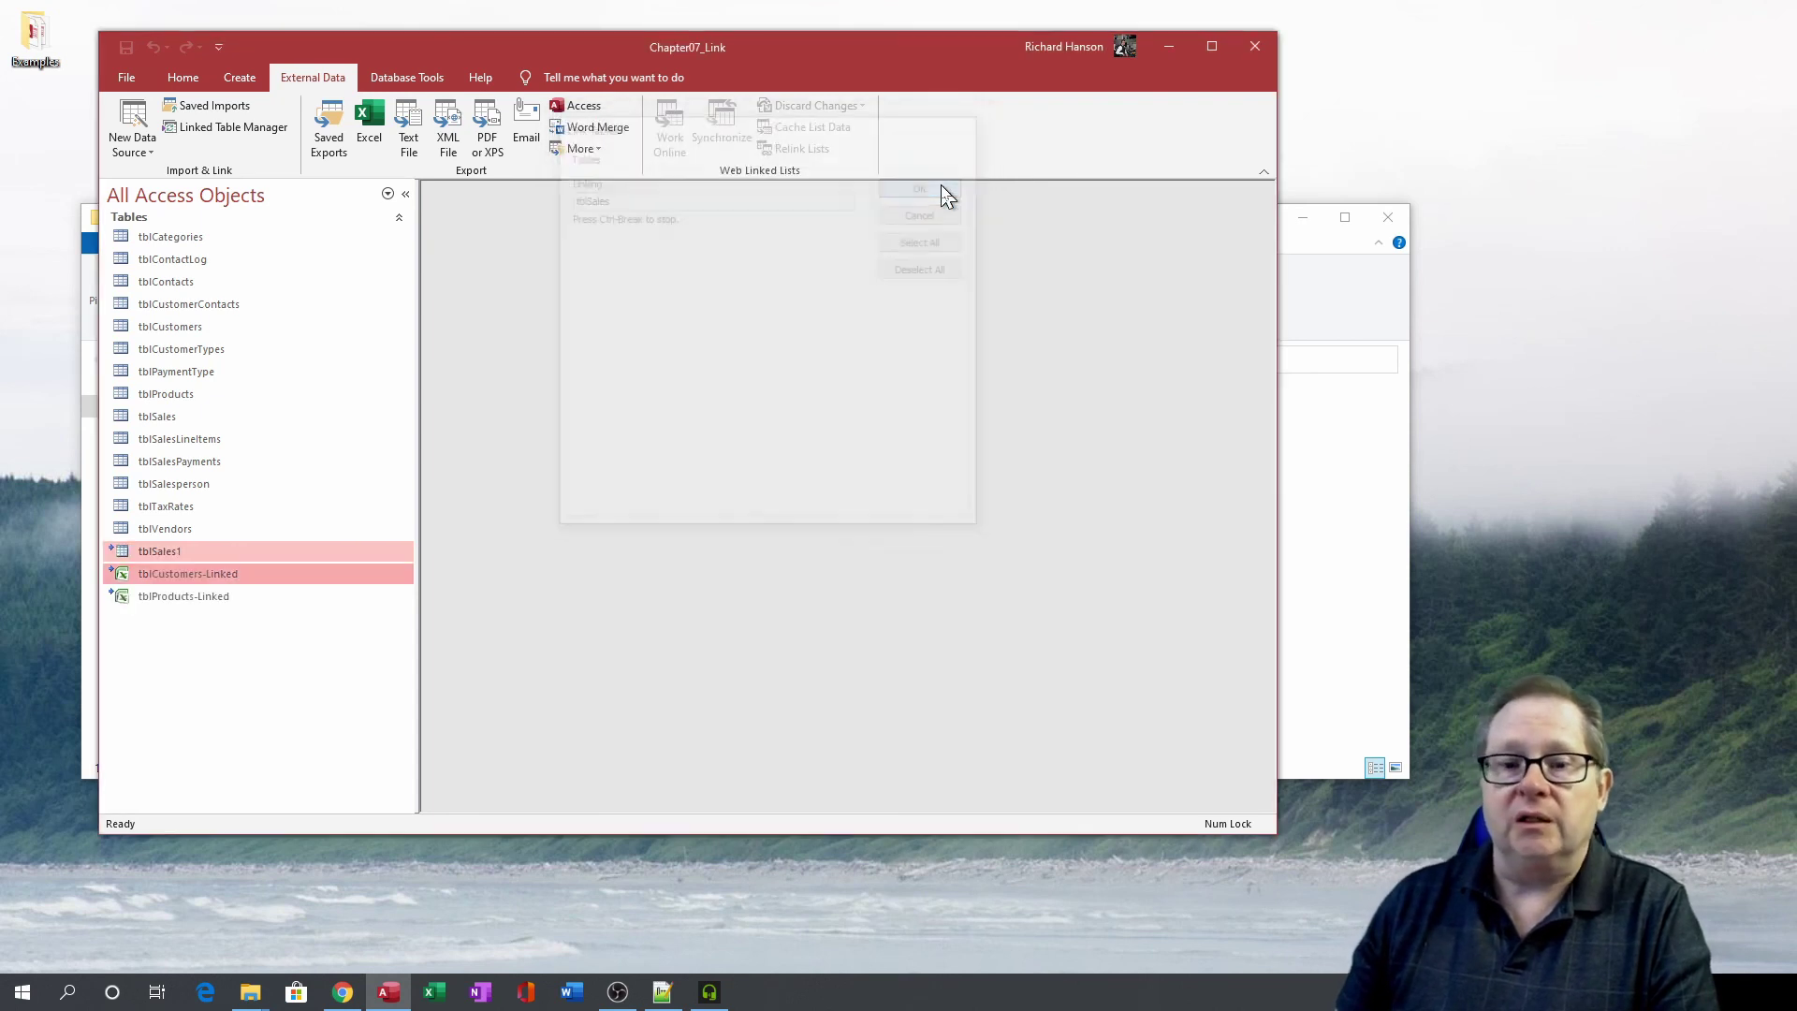
double_click(164, 552)
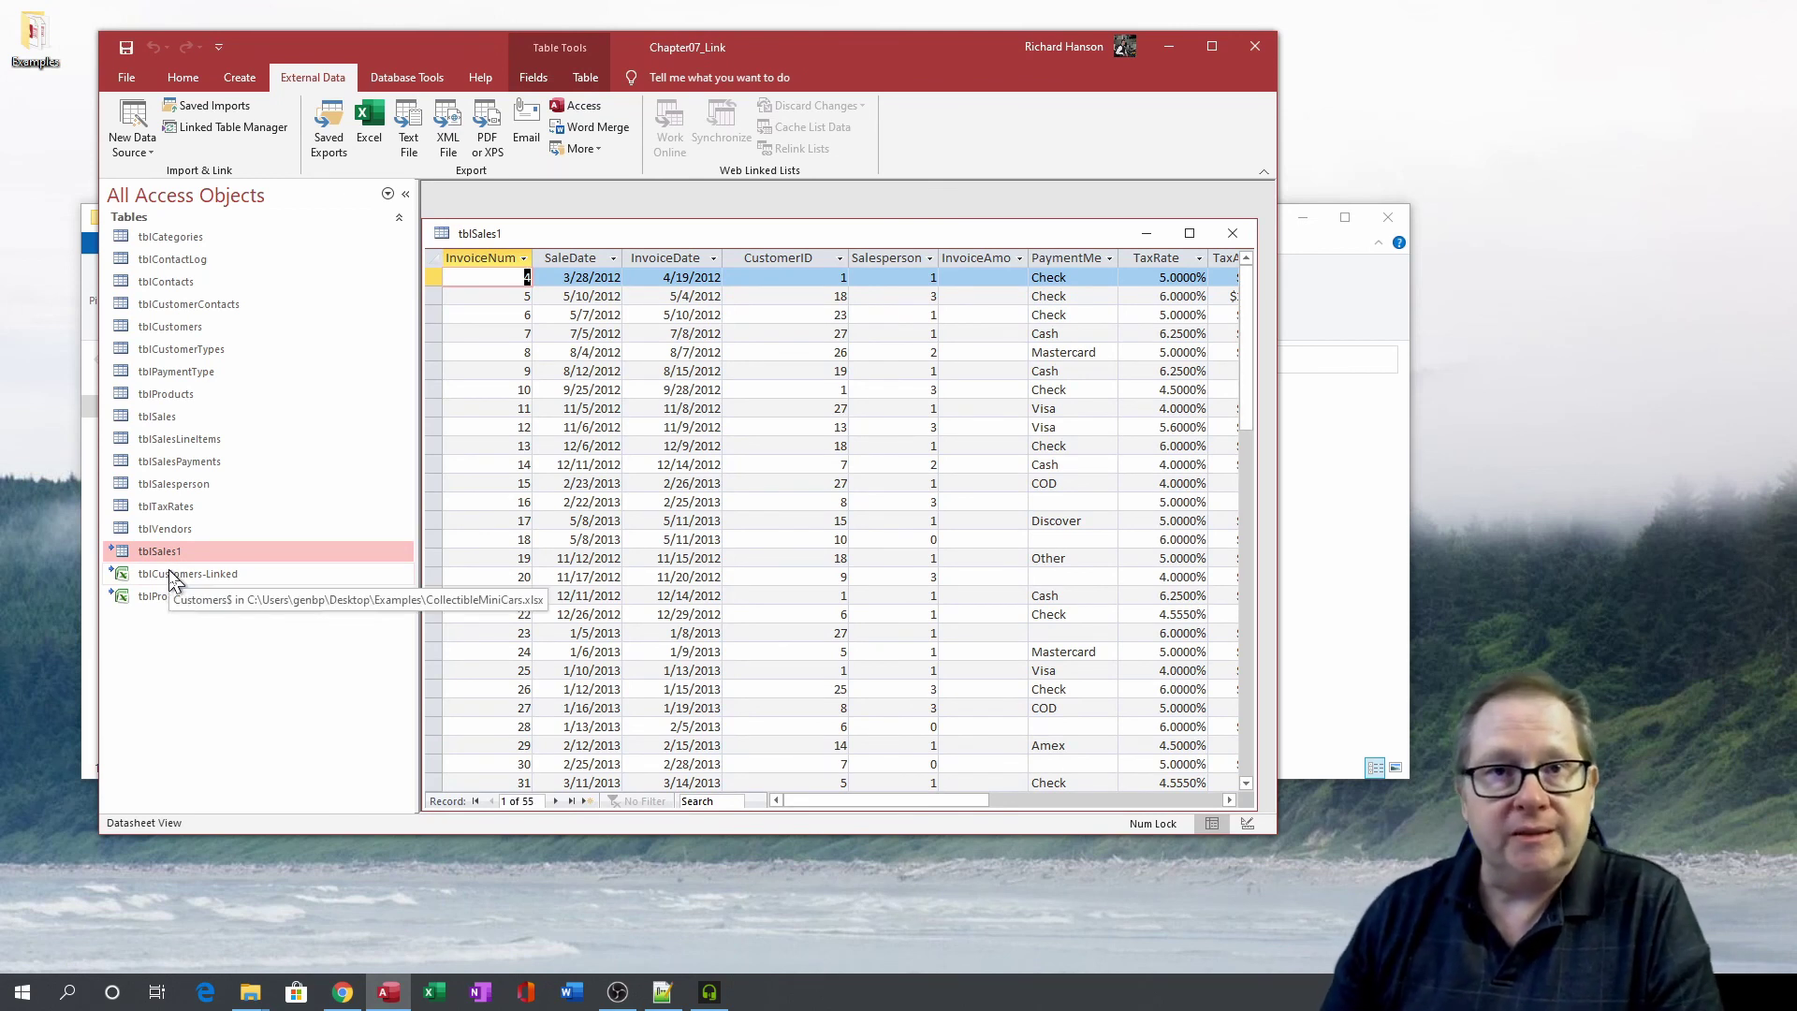
- Bring up the New Data Source choices on the External Data tab
left_click(134, 148)
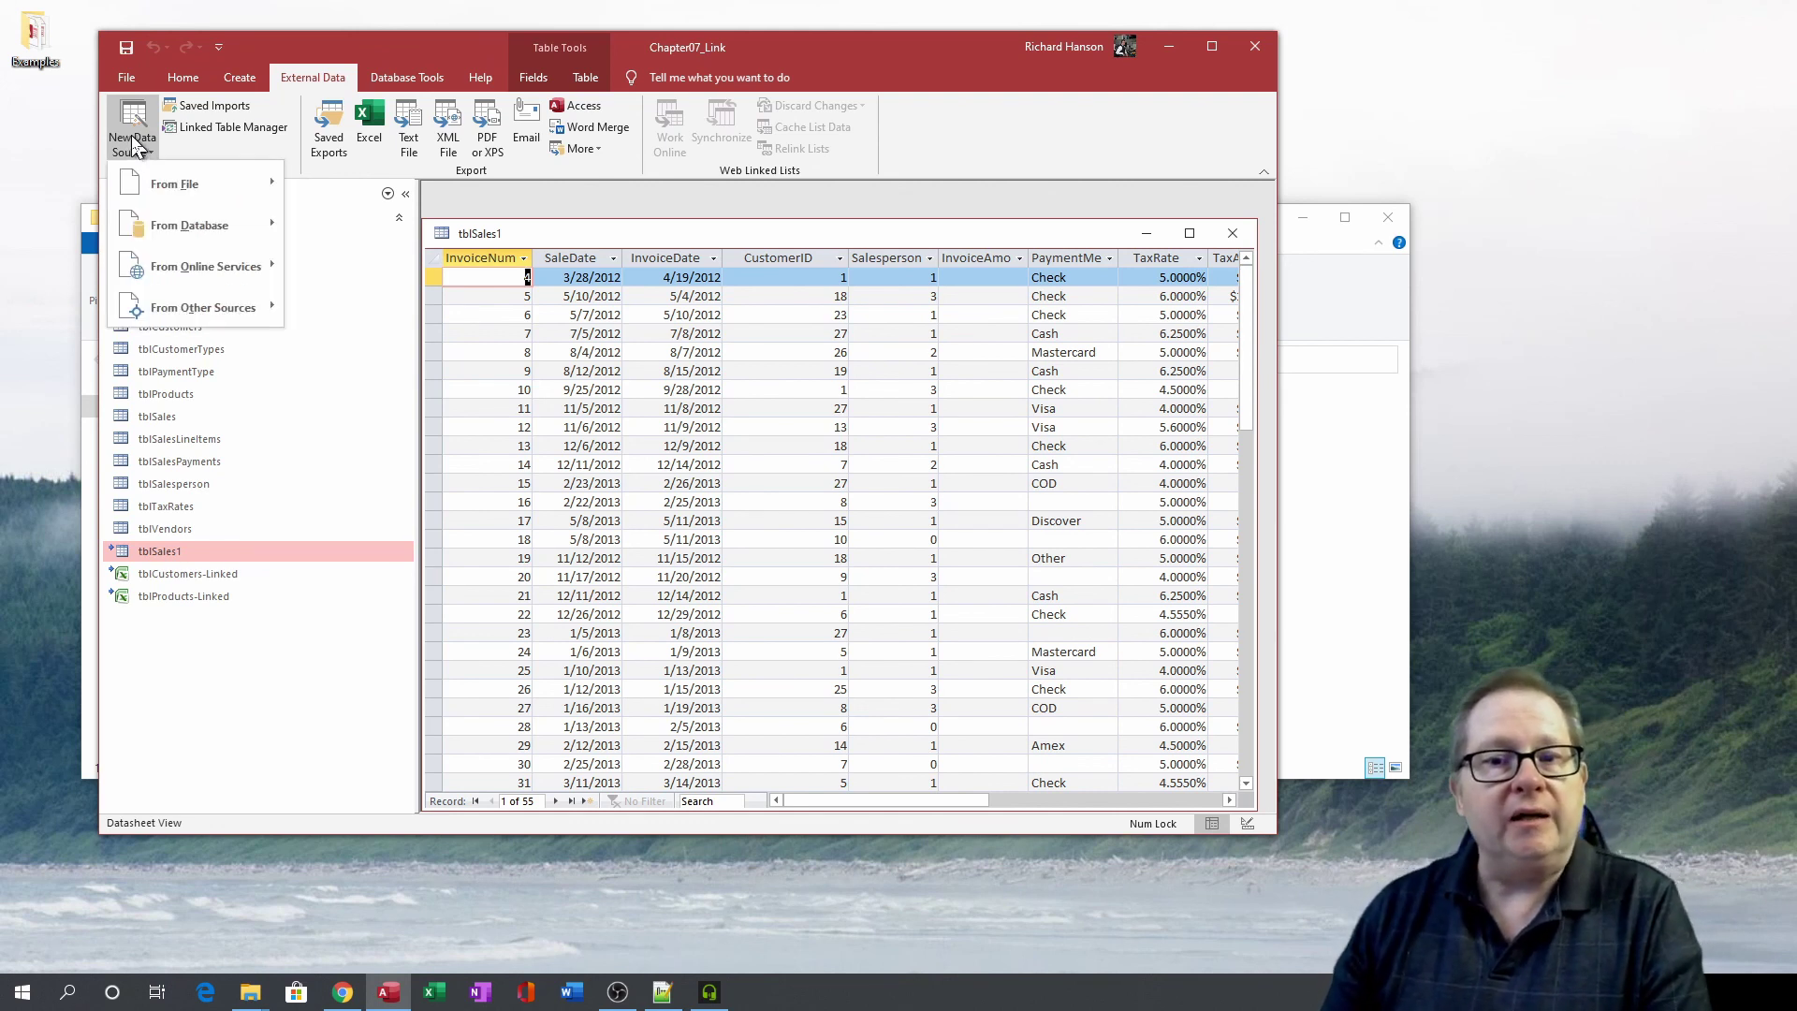